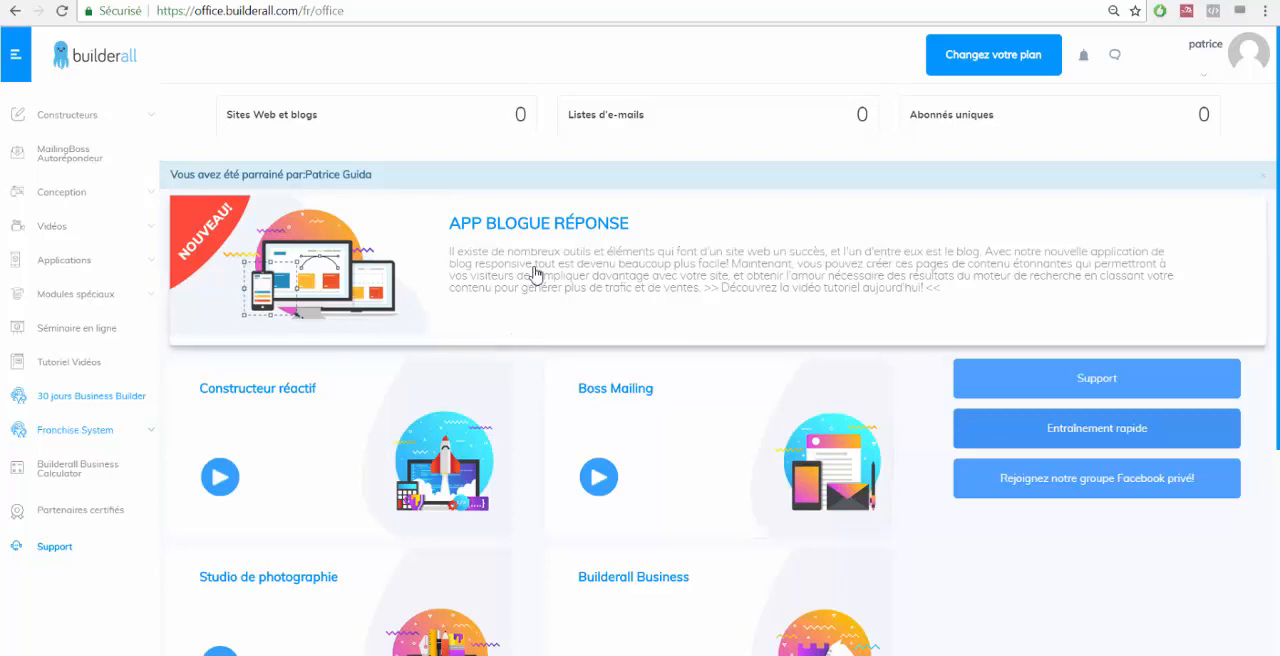
Open the account information page from the profile menu.
left_click(1206, 73)
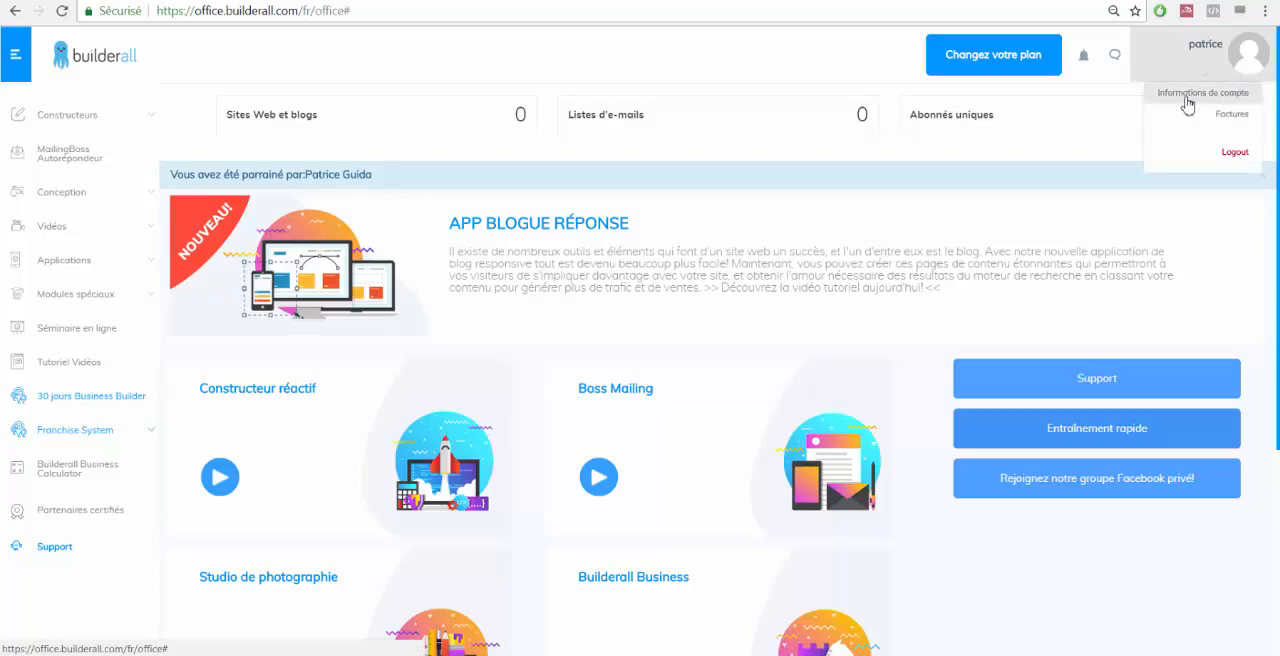
left_click(1187, 98)
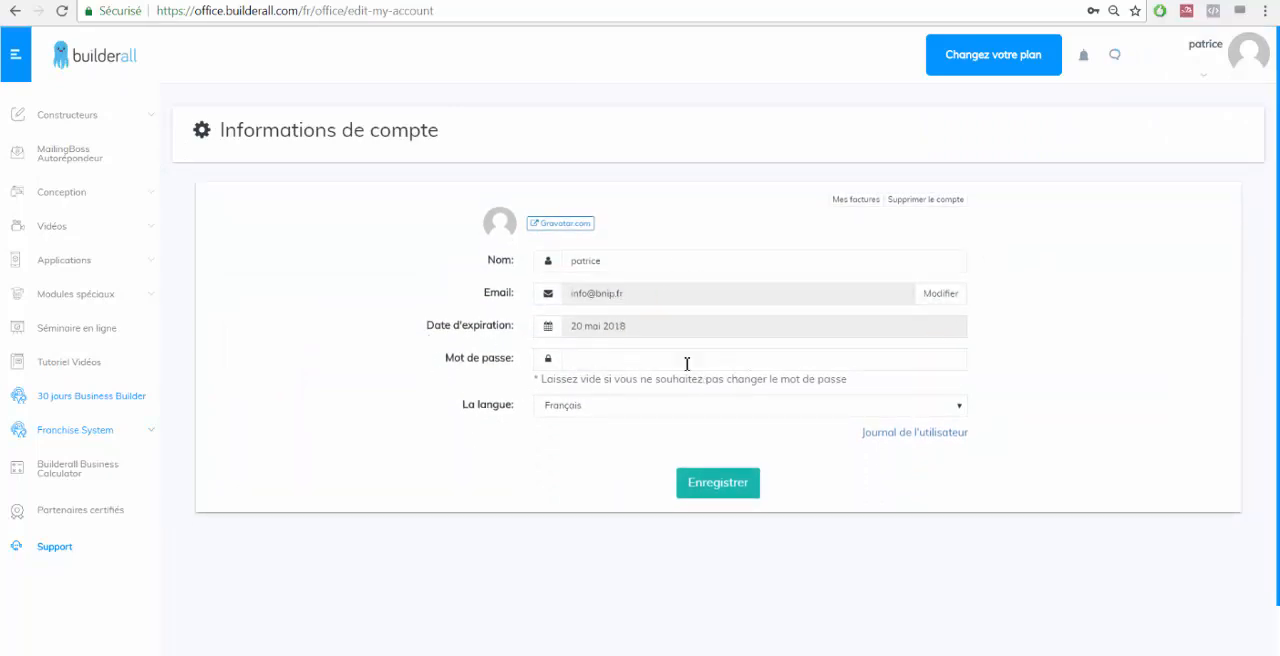
Set the account language to Français and save the account information.
left_click(560, 359)
left_click(459, 416)
left_click(621, 414)
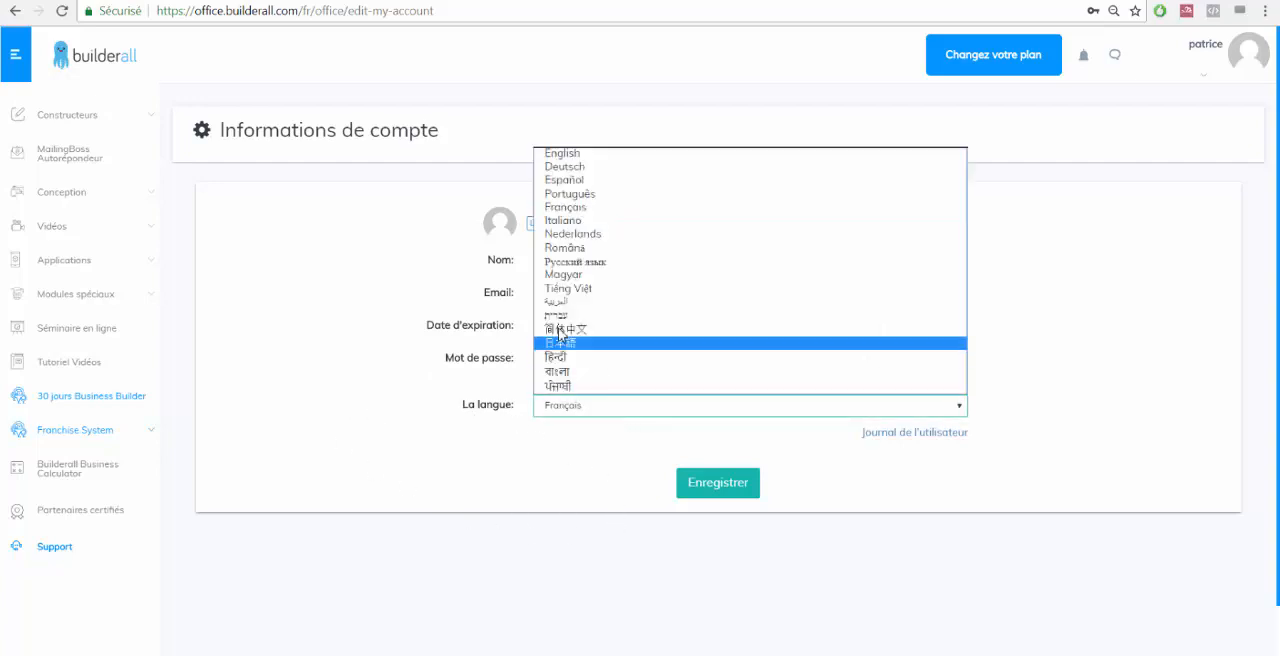
left_click(572, 207)
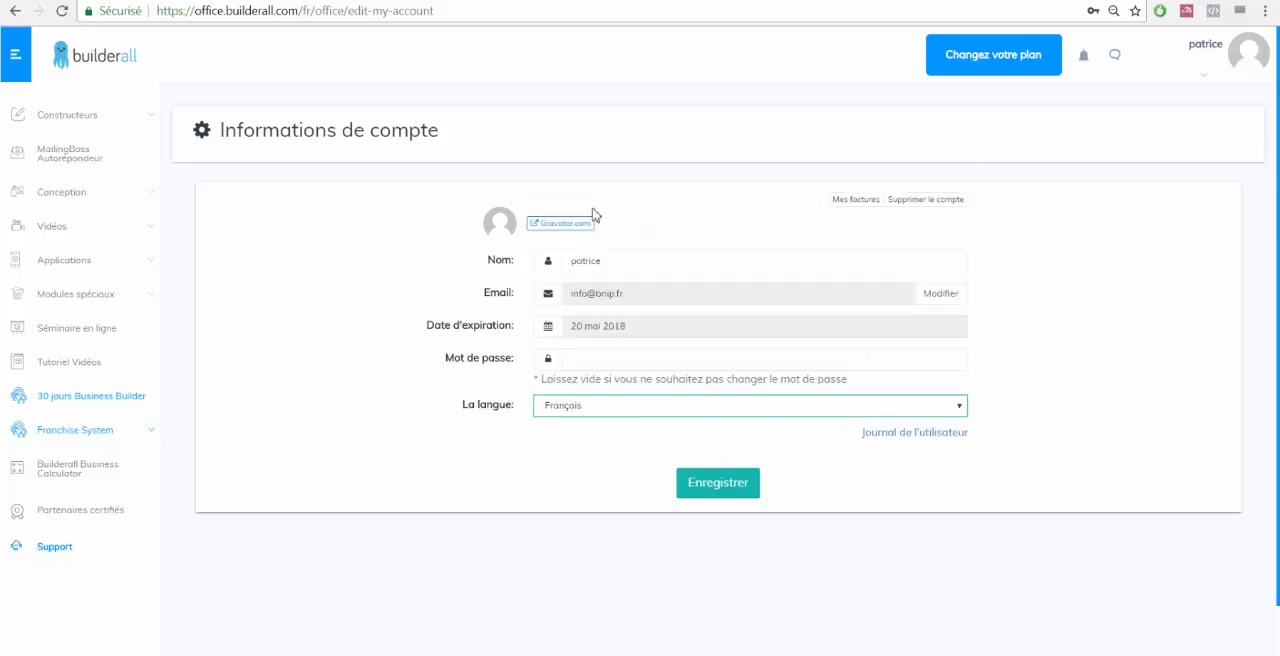
left_click(717, 483)
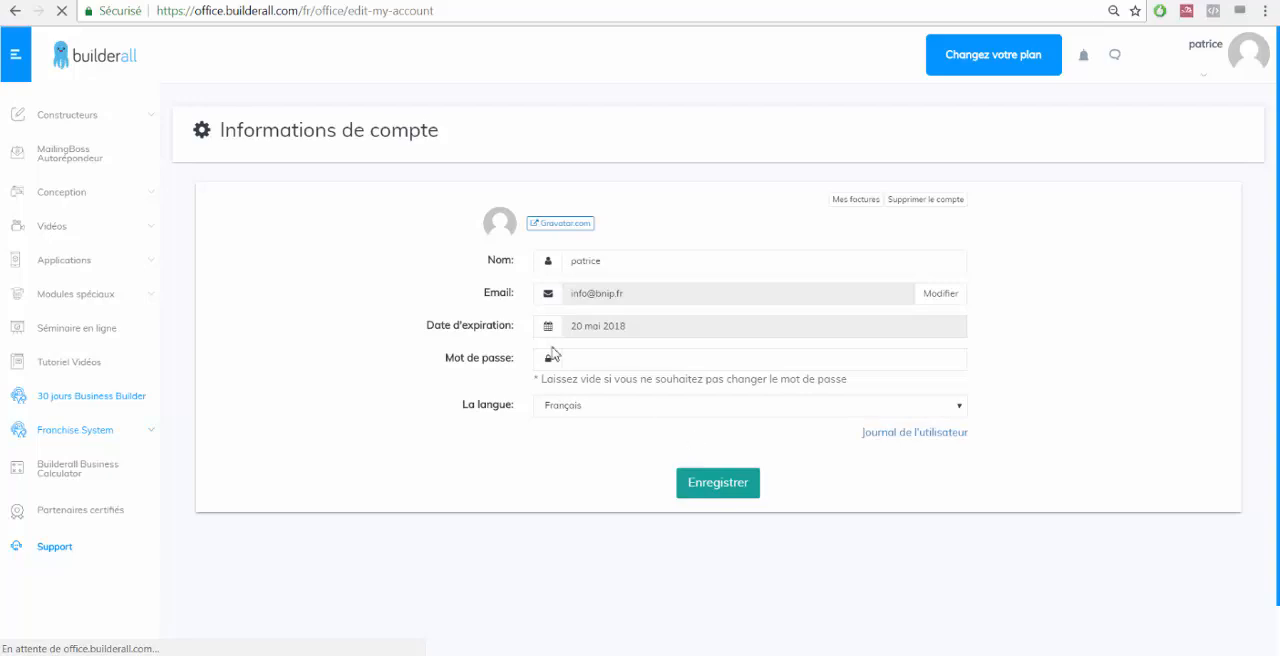
left_click(312, 10)
left_click(312, 10)
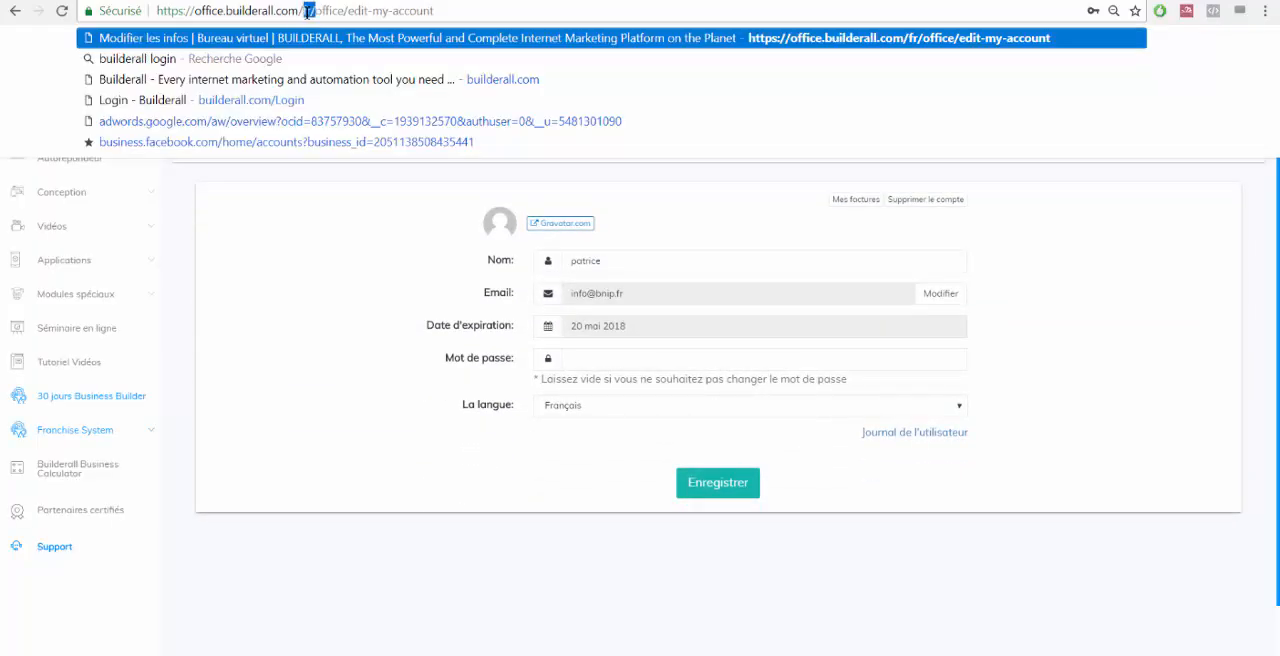
left_click(306, 325)
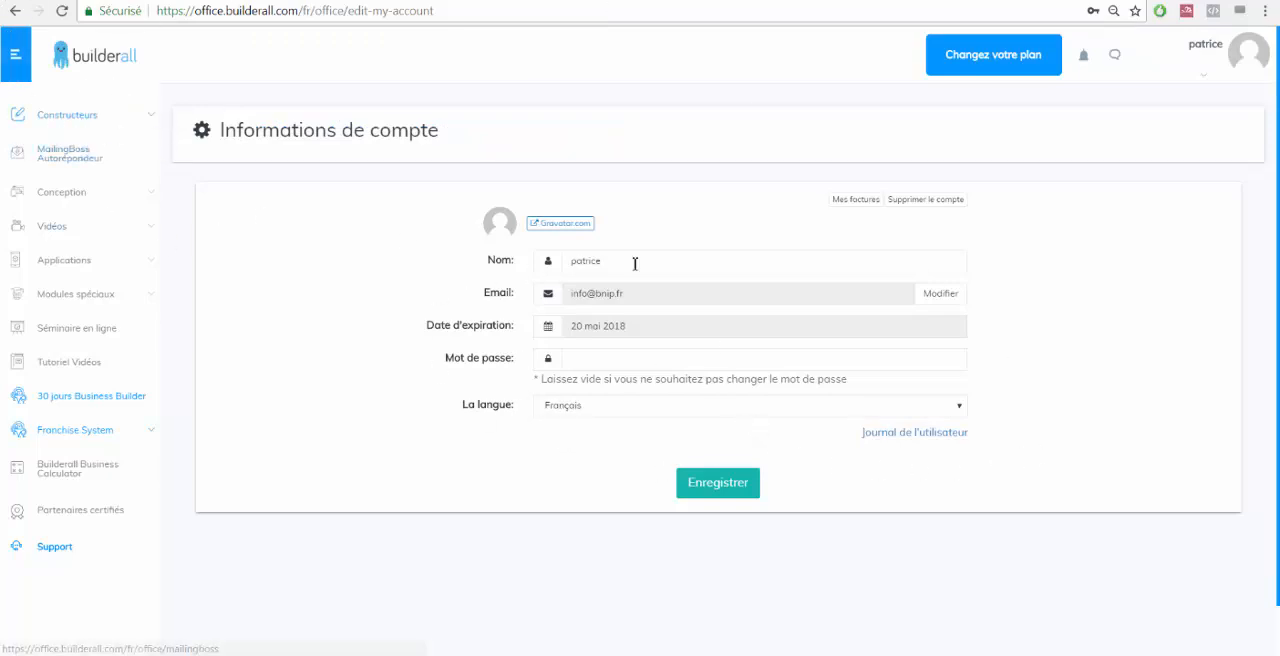
Start a new website in the Glisser-Déposer Pixel Parfait builder to open the template gallery.
left_click(88, 121)
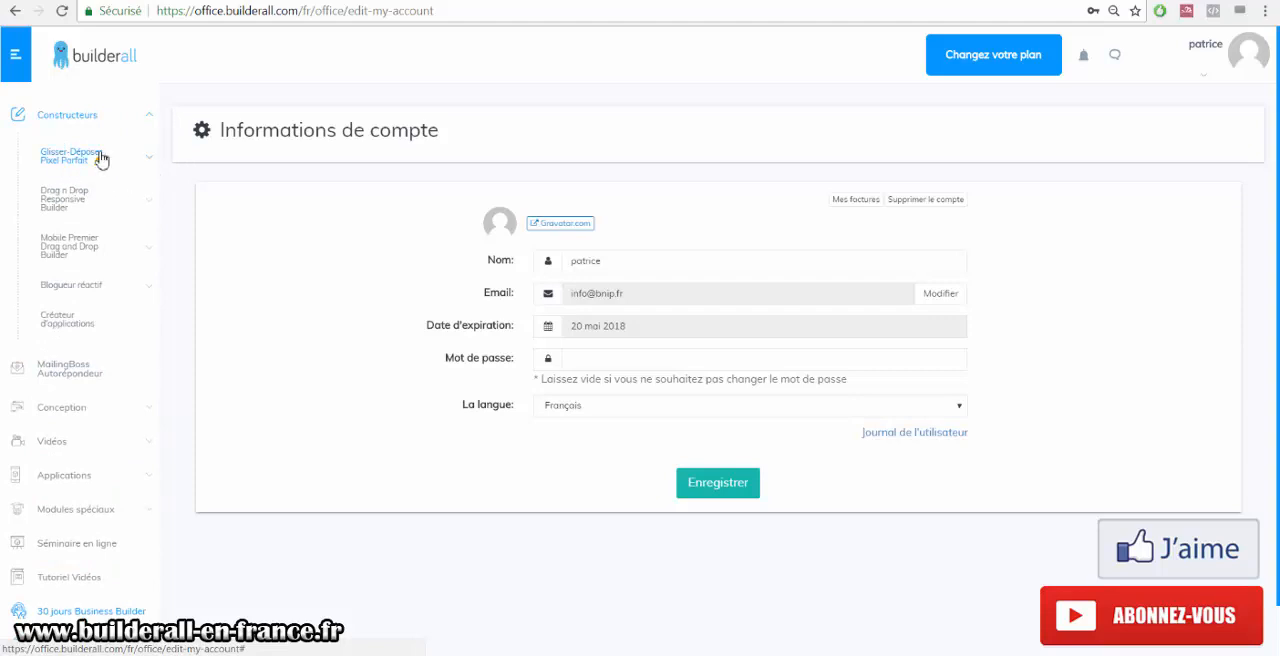
left_click(94, 165)
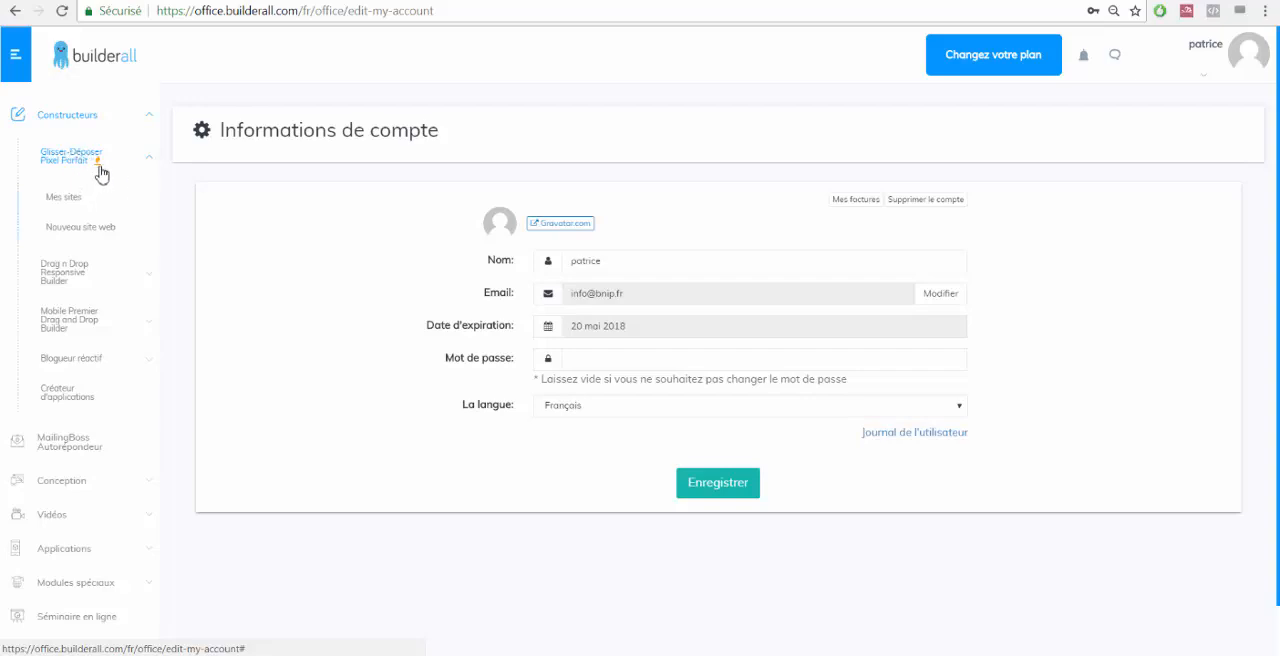
left_click(102, 228)
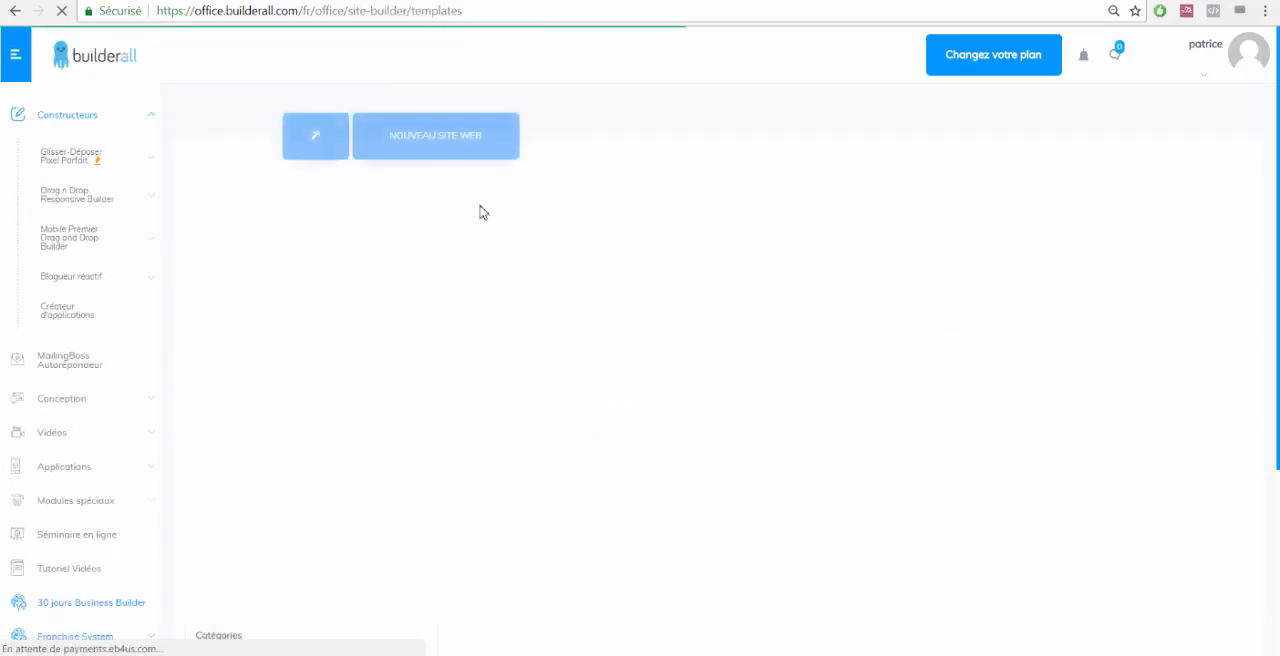
Filter the template categories by "express" and open the Express category.
left_click(298, 223)
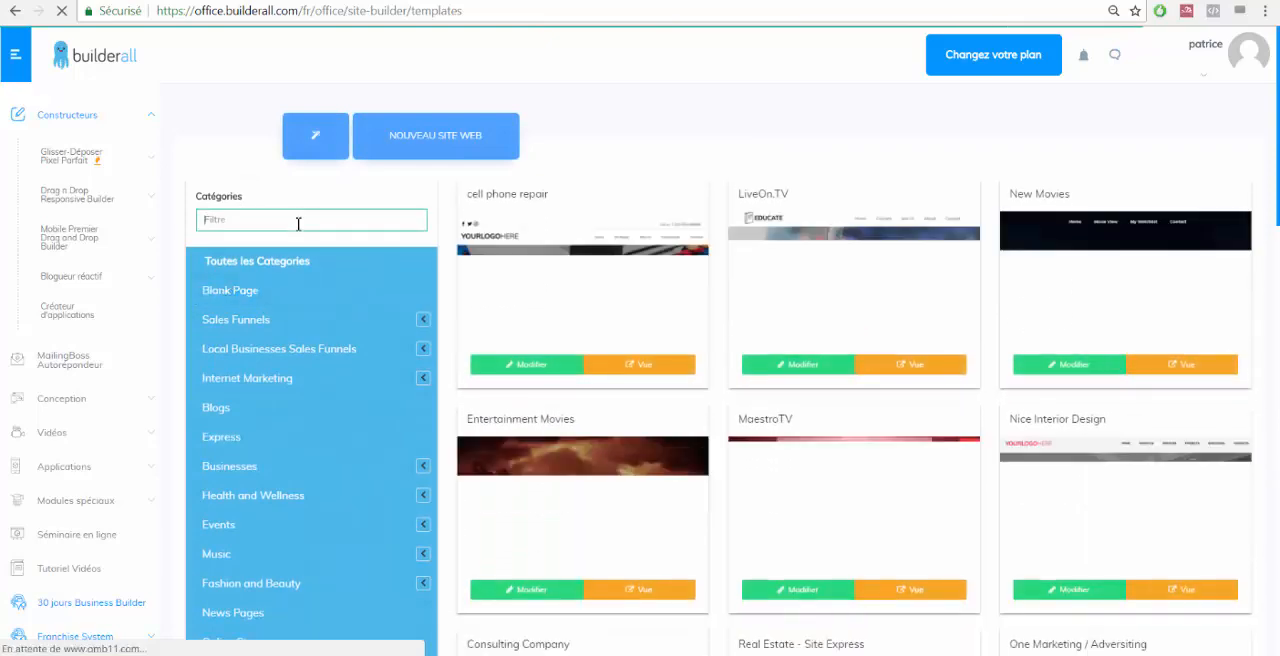
type("el")
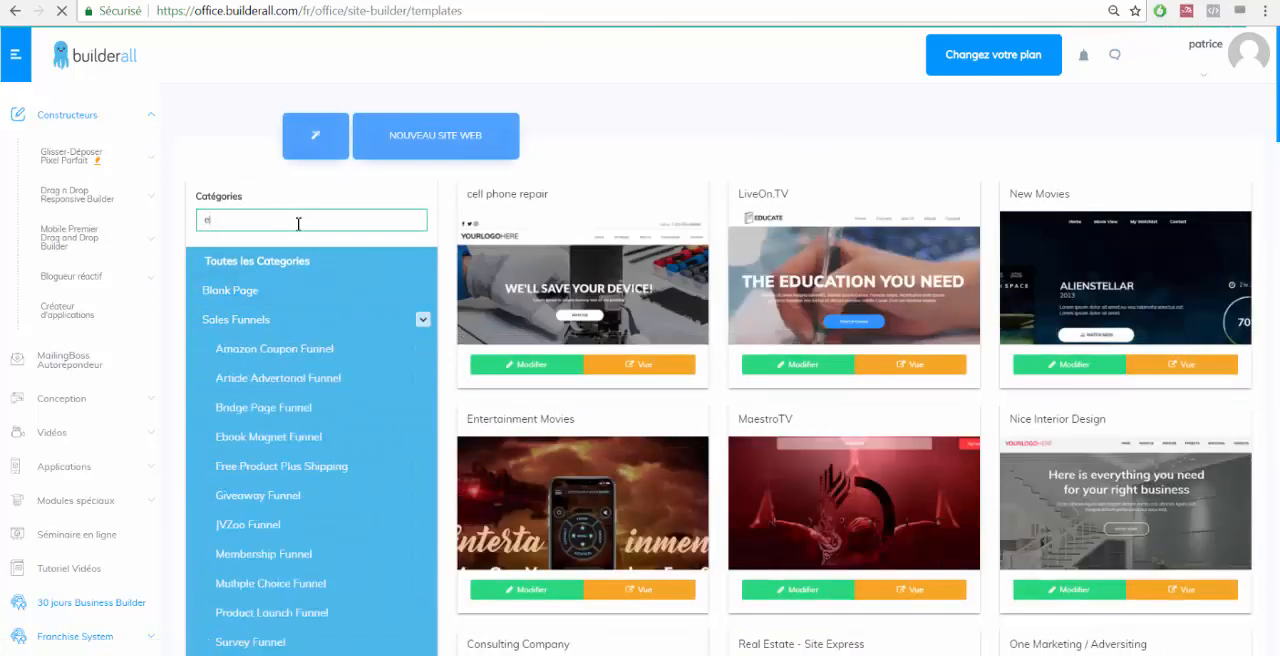
type("pless pool")
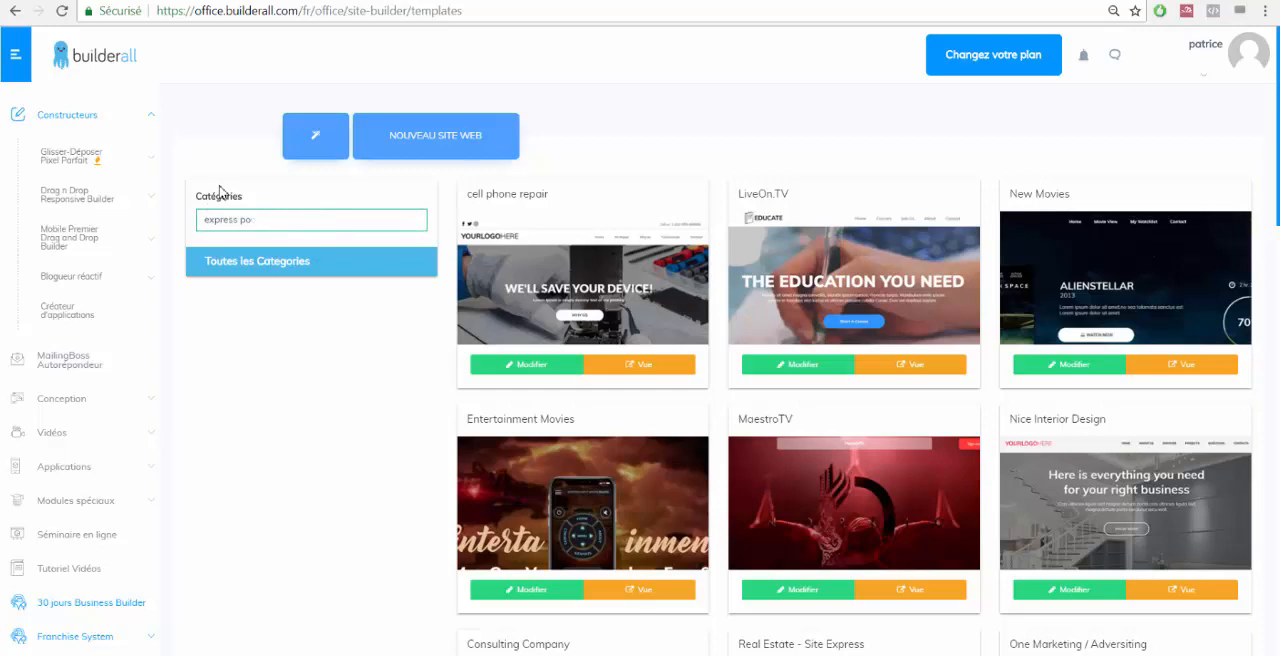
left_click(223, 294)
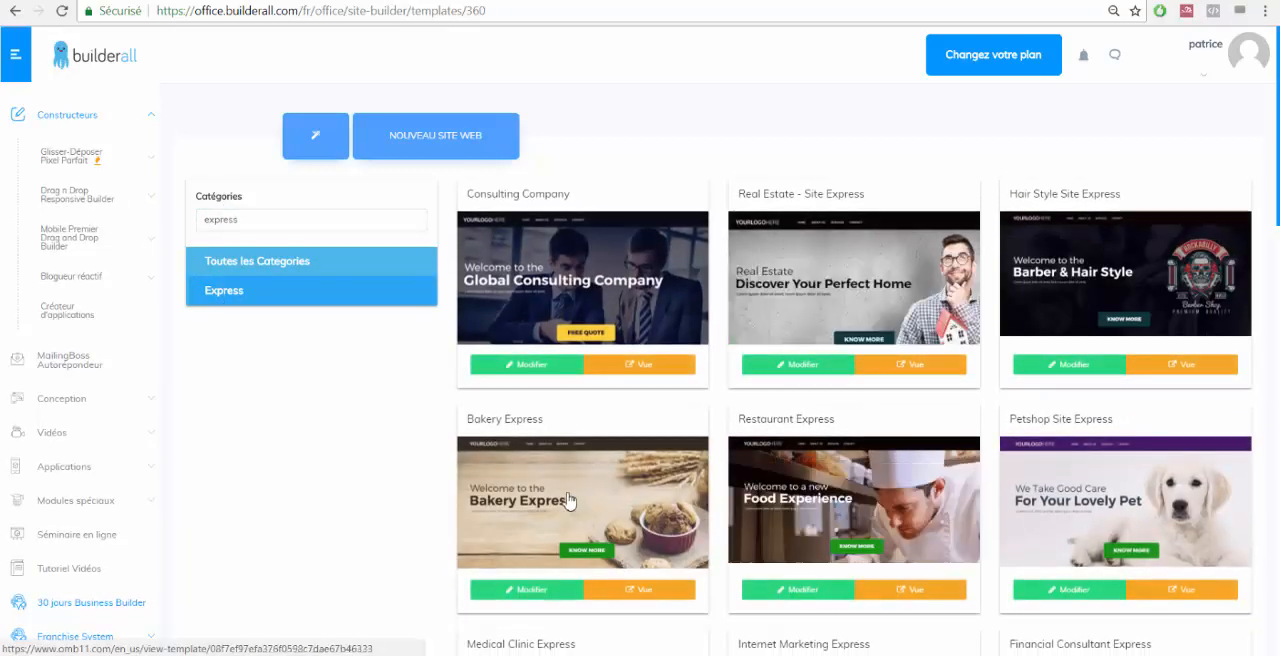
Browse the Express templates for a pool-related design.
scroll(565, 430, "down", 5)
scroll(168, 436, "down", 3)
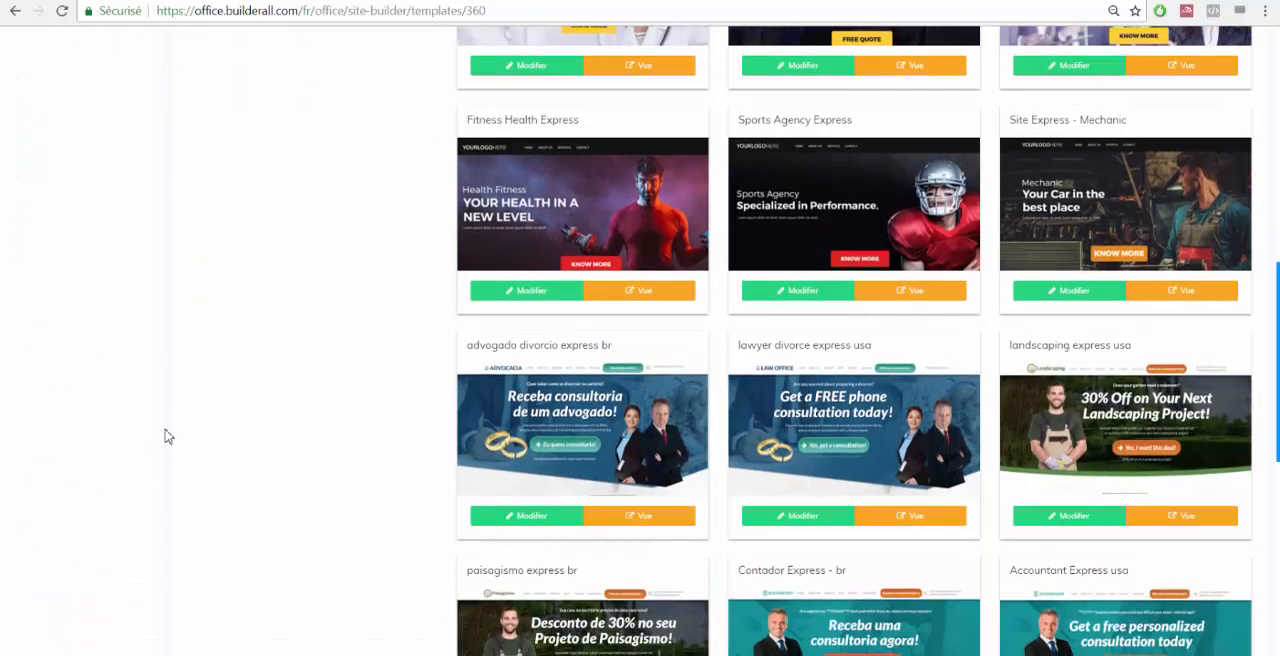
scroll(366, 480, "down", 3)
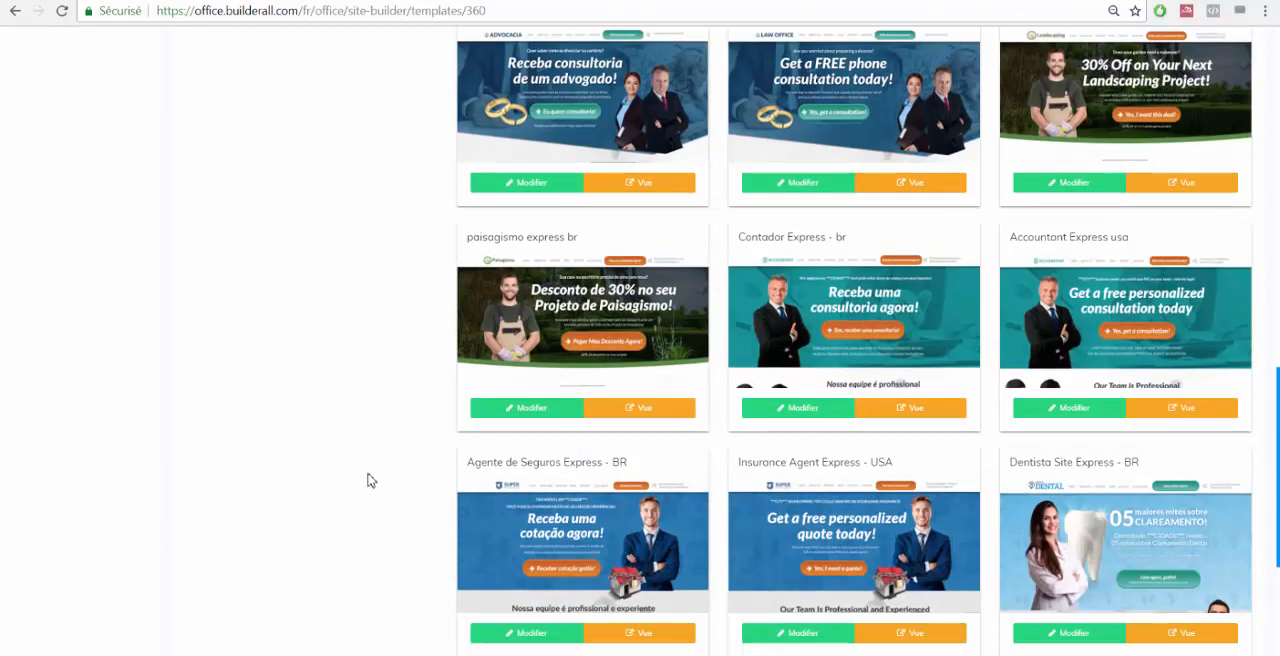
scroll(366, 480, "down", 1)
scroll(247, 366, "down", 2)
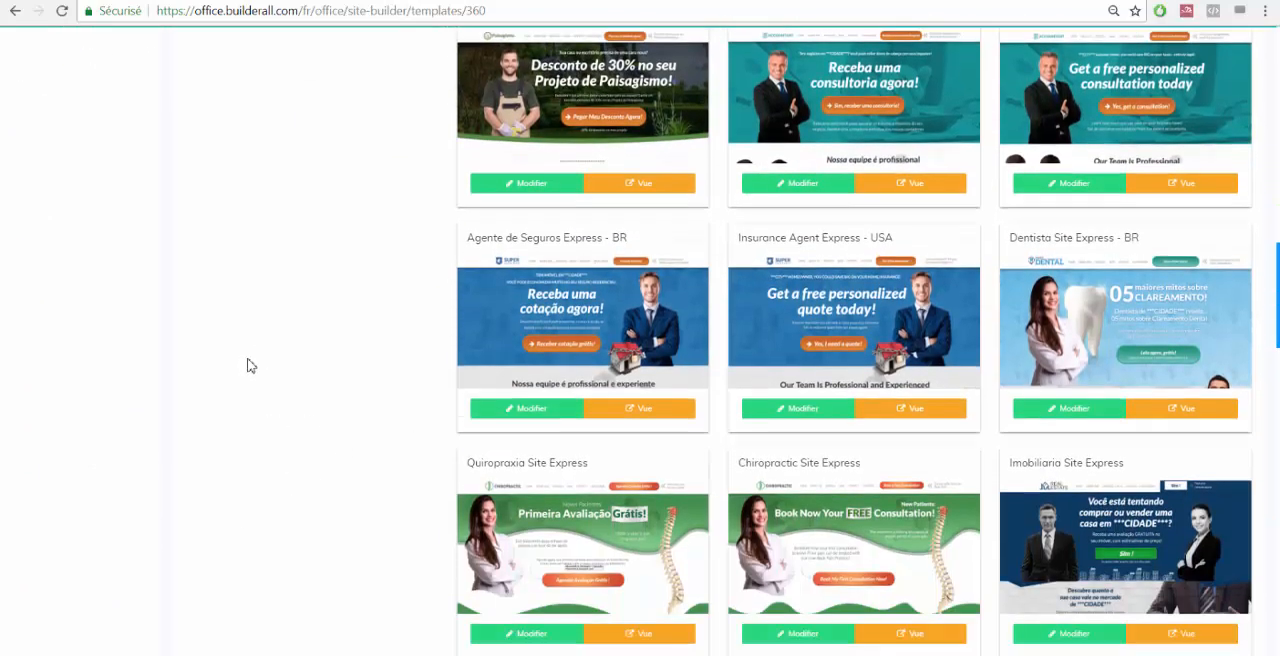
scroll(345, 357, "down", 3)
scroll(350, 350, "down", 7)
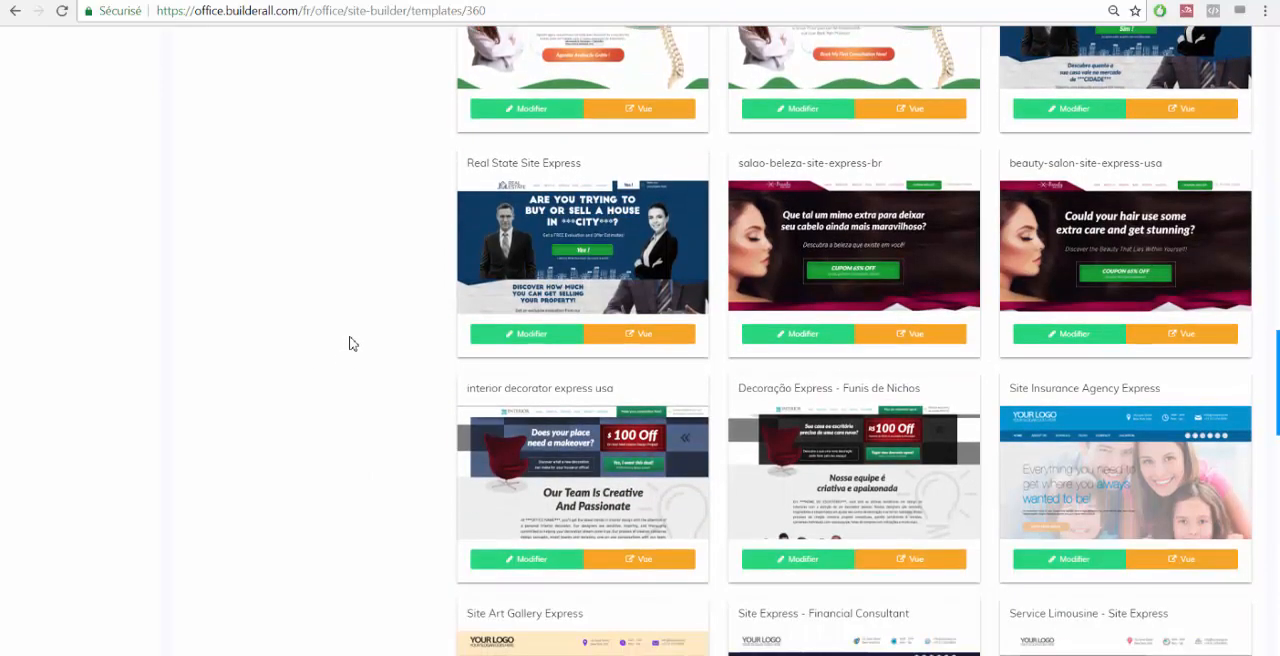
scroll(352, 344, "down", 1)
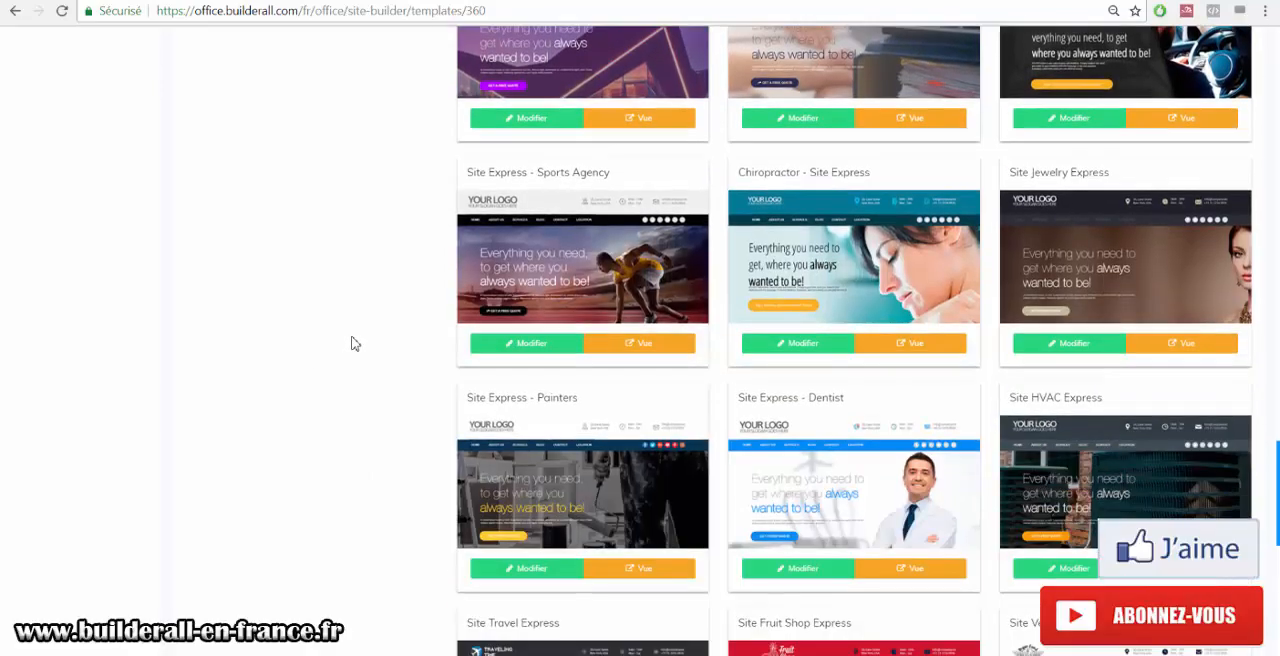
scroll(353, 340, "down", 7)
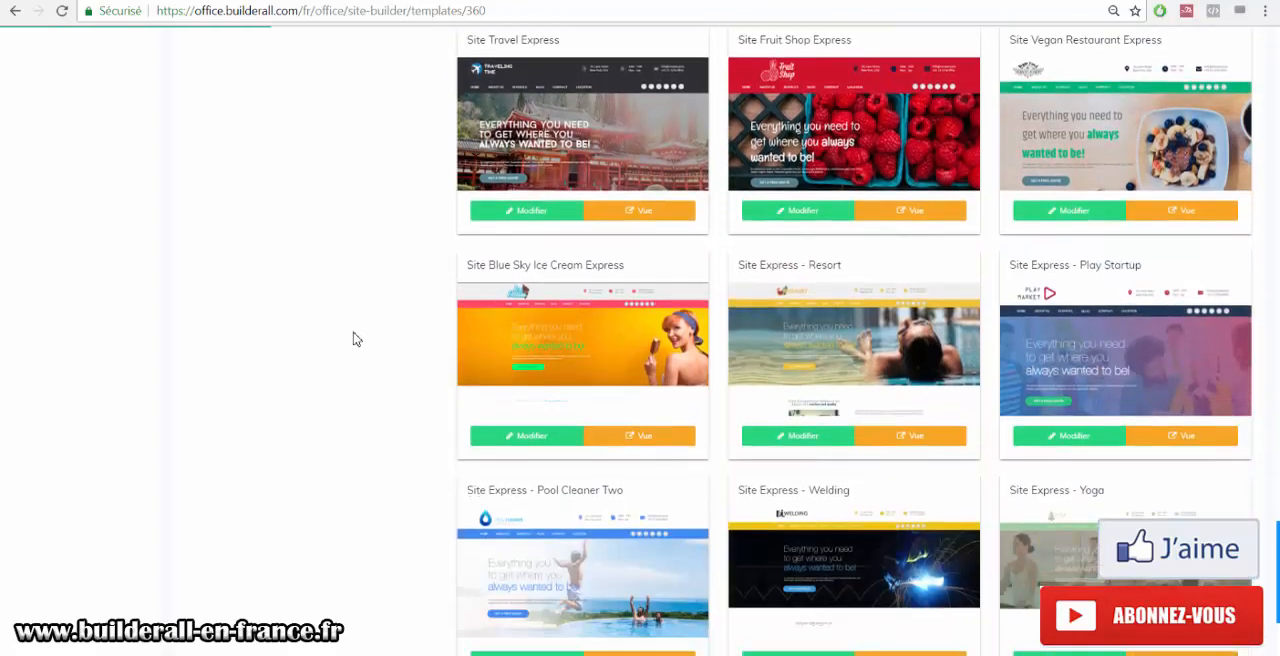
scroll(353, 340, "down", 2)
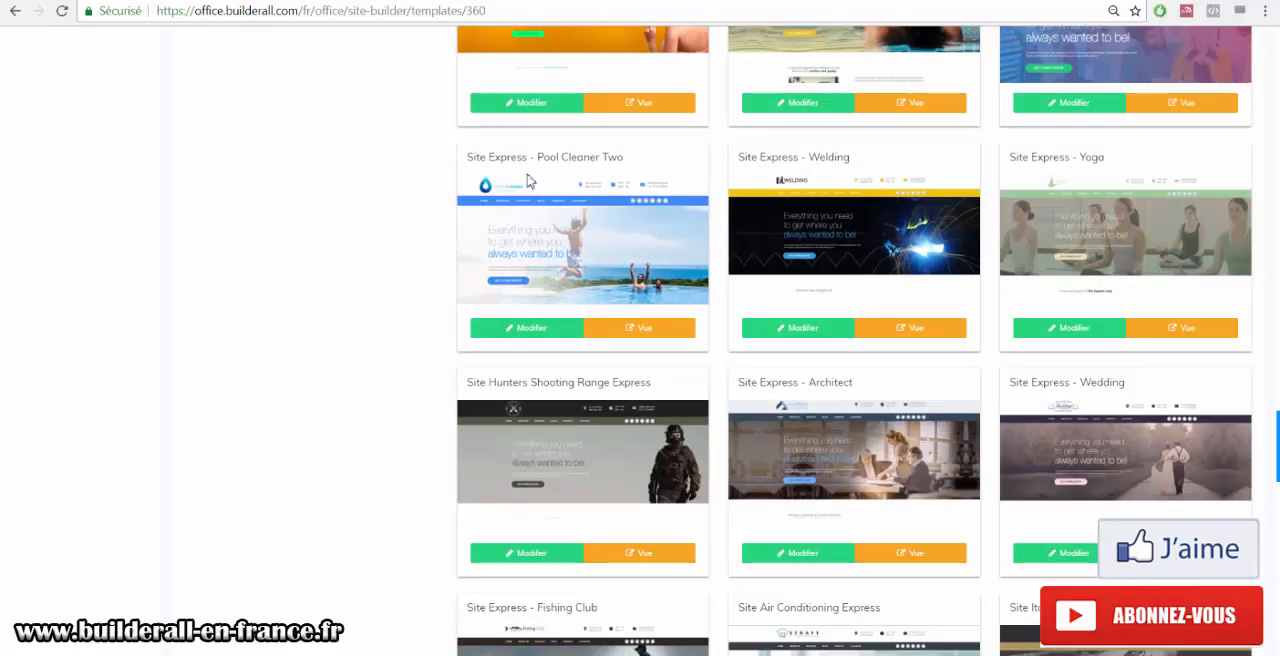
Preview the Site Express - Pool Cleaner Two template and dismiss the page translation offer.
left_click(655, 337)
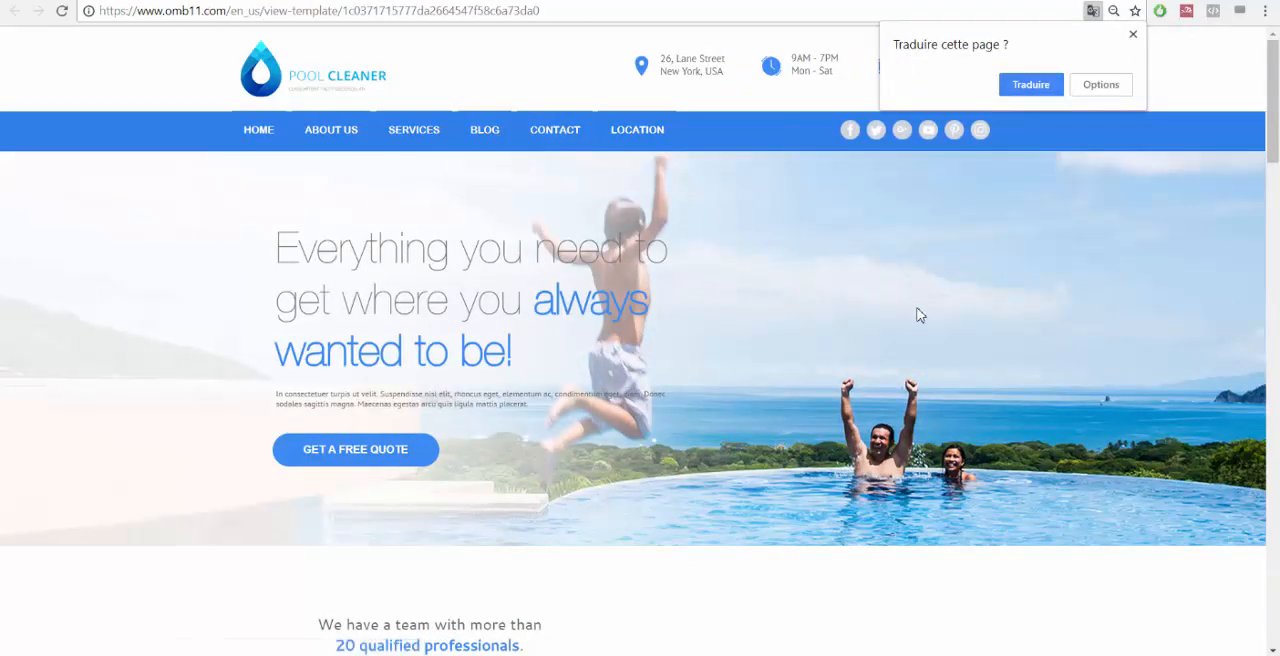
left_click(1133, 35)
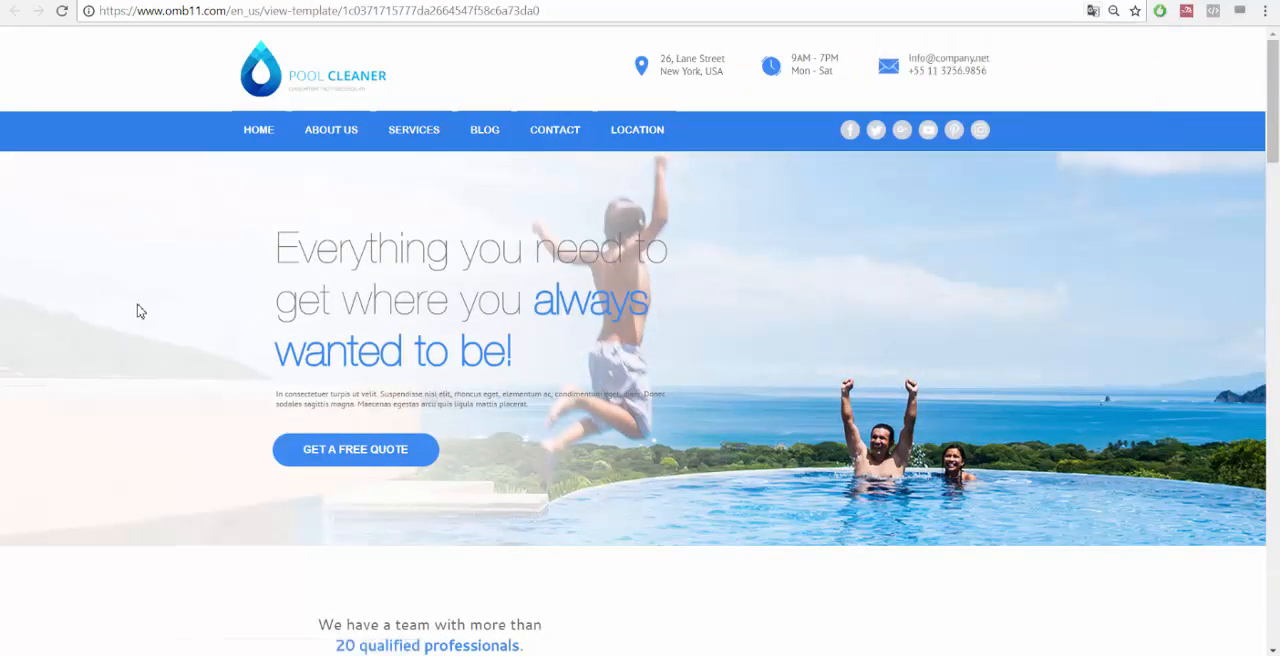
Scroll through the whole template preview down to the footer and return to the template list.
scroll(543, 387, "down", 3)
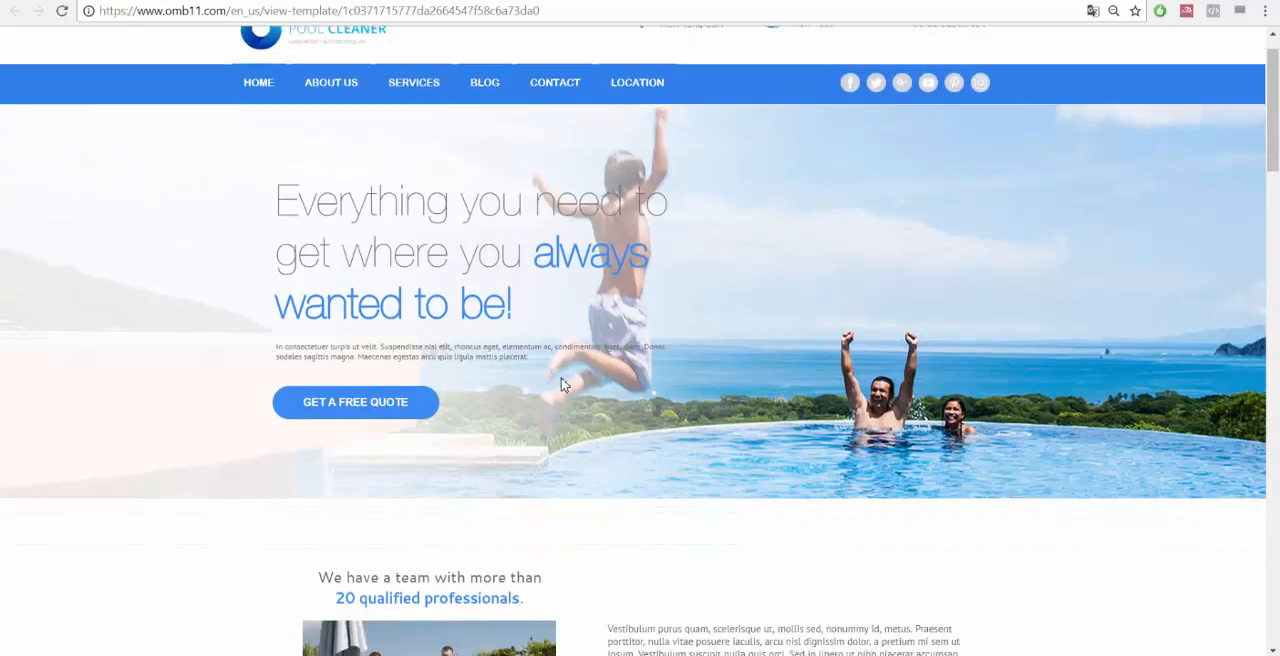
scroll(880, 338, "down", 3)
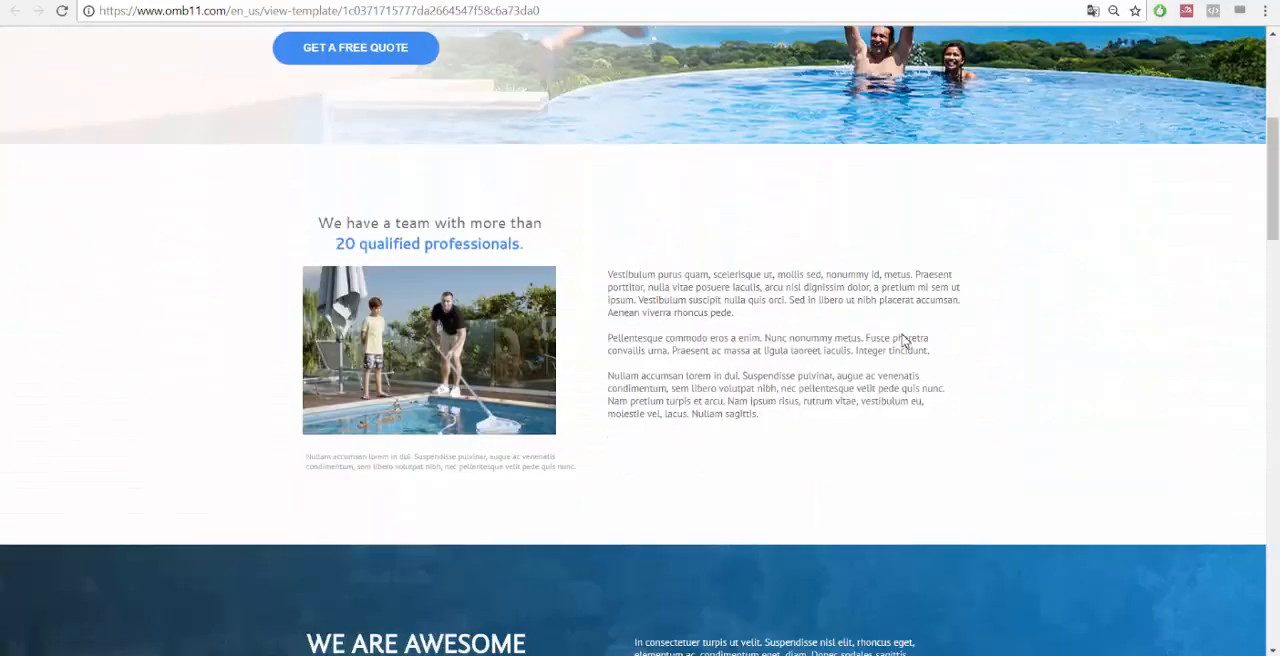
scroll(879, 334, "down", 5)
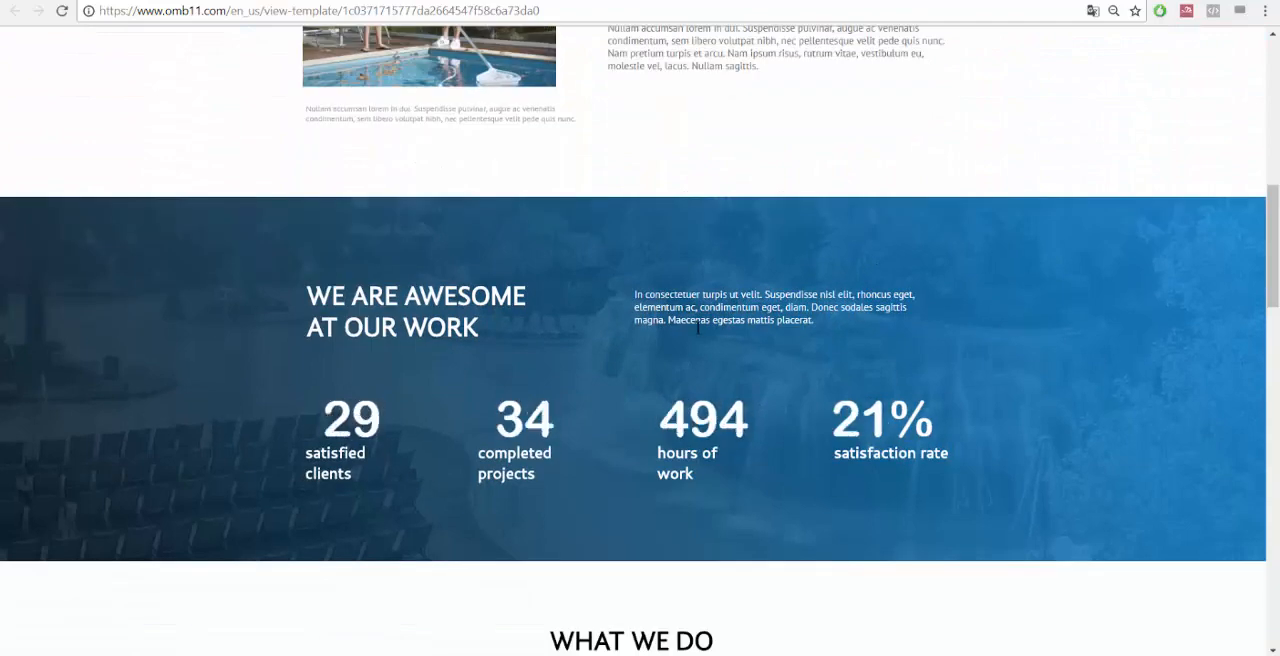
scroll(980, 305, "down", 2)
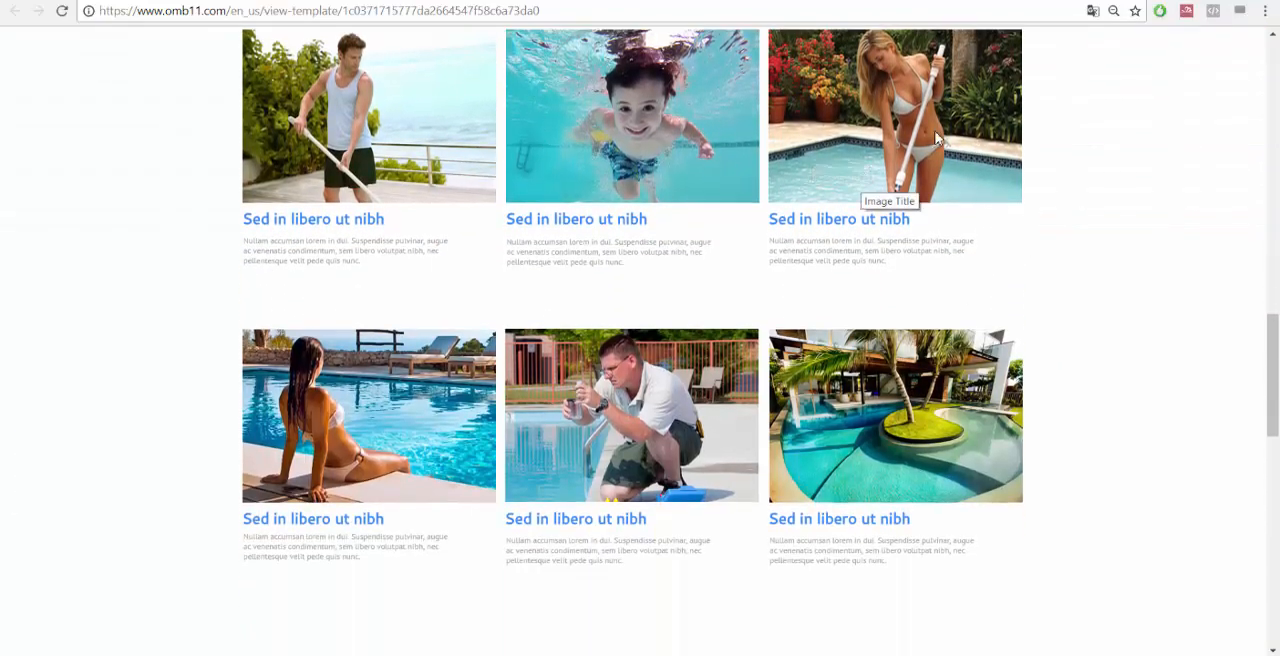
scroll(1022, 224, "down", 2)
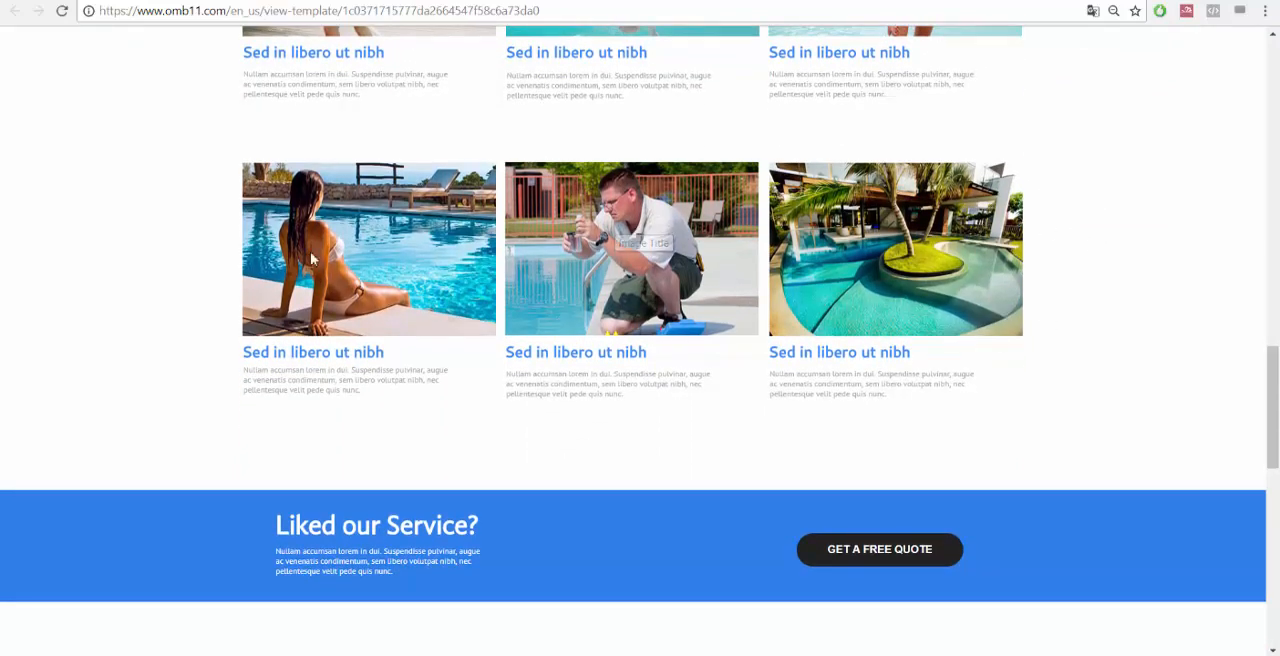
scroll(160, 315, "down", 1)
scroll(160, 315, "down", 2)
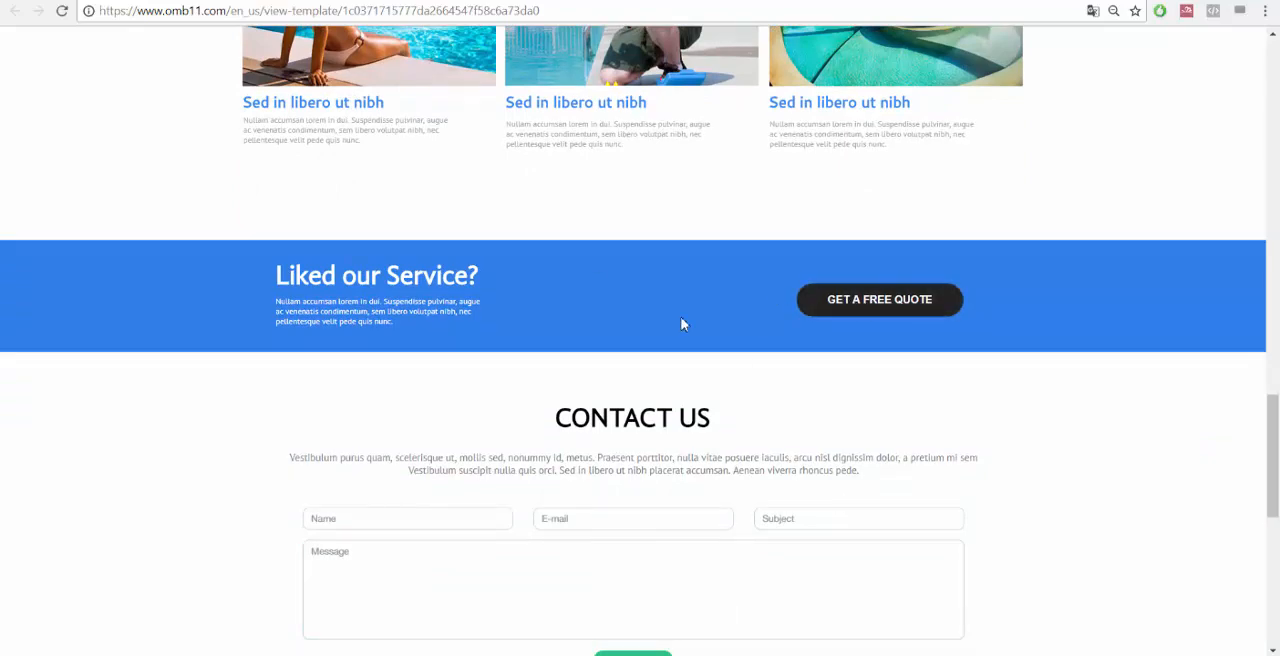
scroll(680, 323, "down", 3)
scroll(1000, 370, "down", 3)
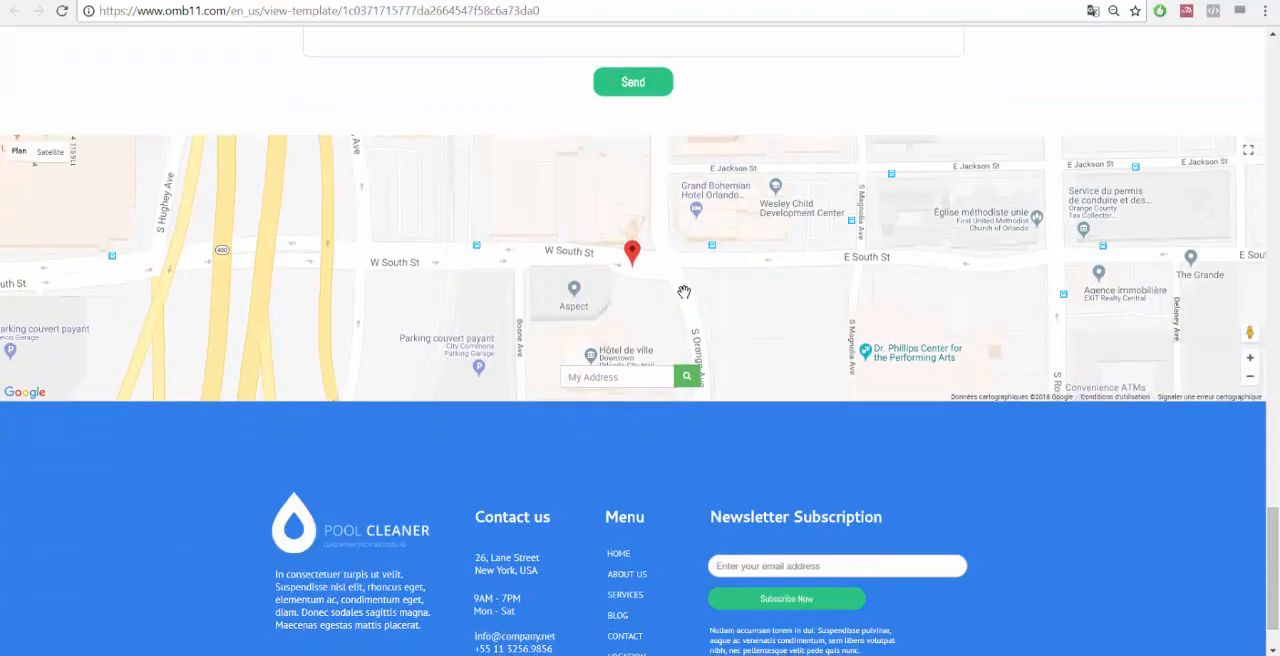
scroll(681, 252, "down", 2)
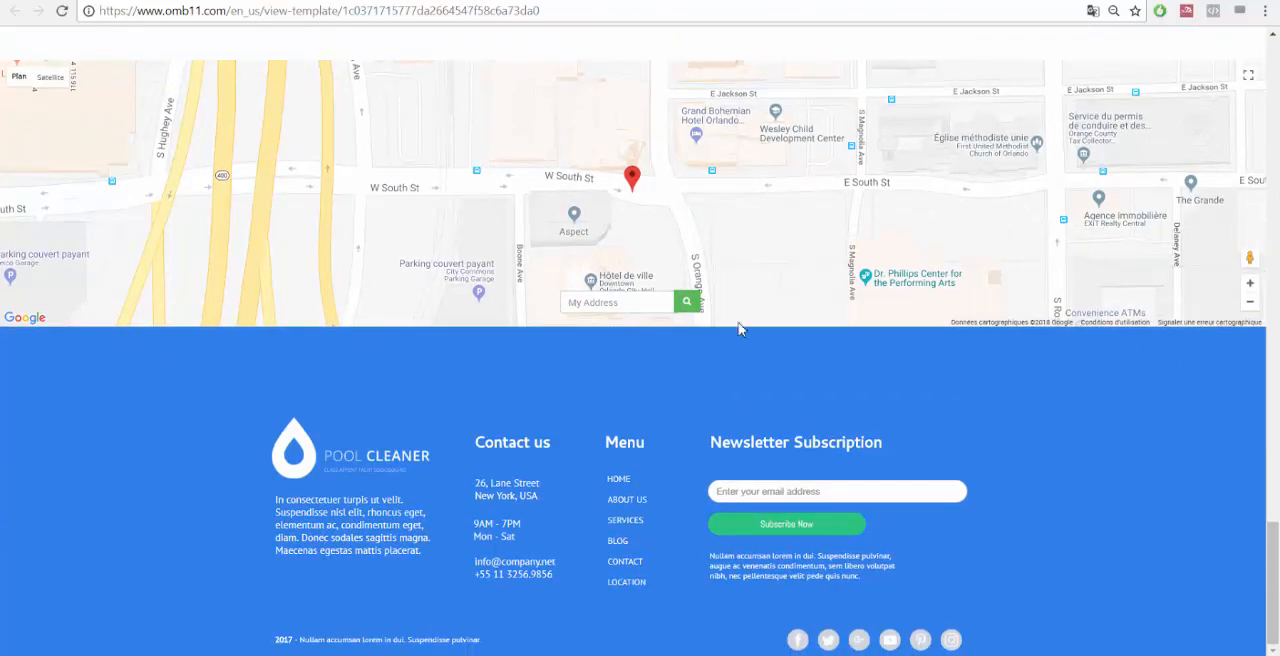
scroll(537, 334, "up", 10)
scroll(558, 413, "up", 15)
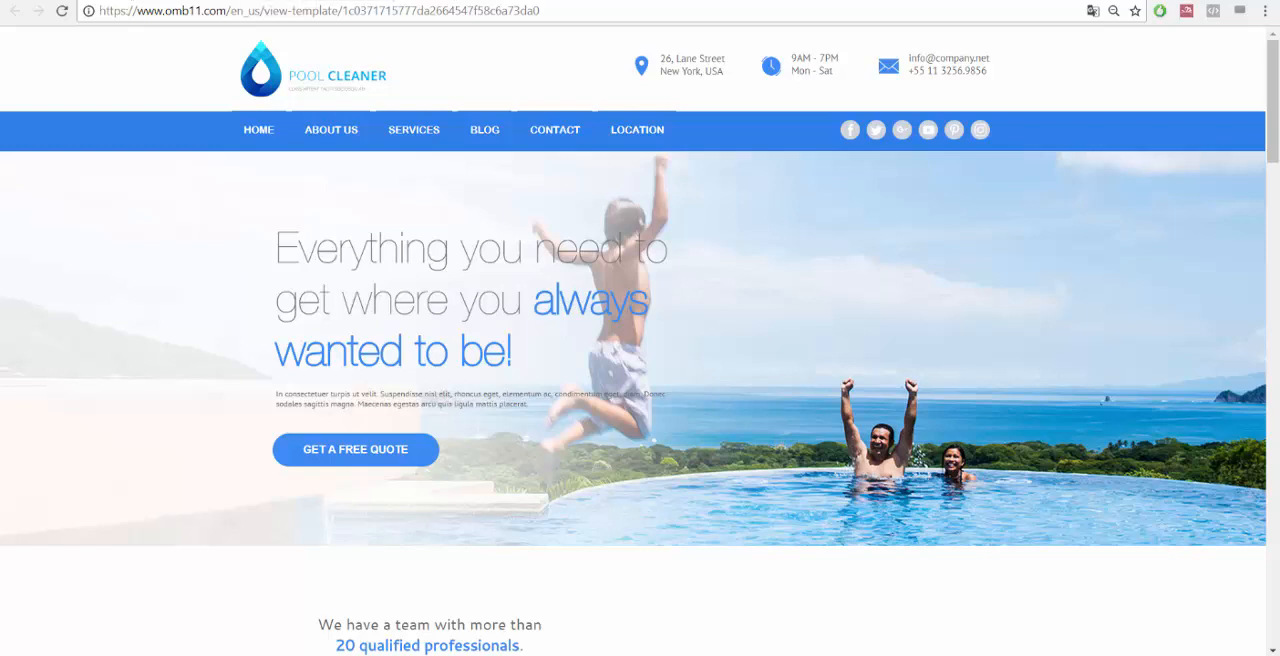
left_click(112, 1)
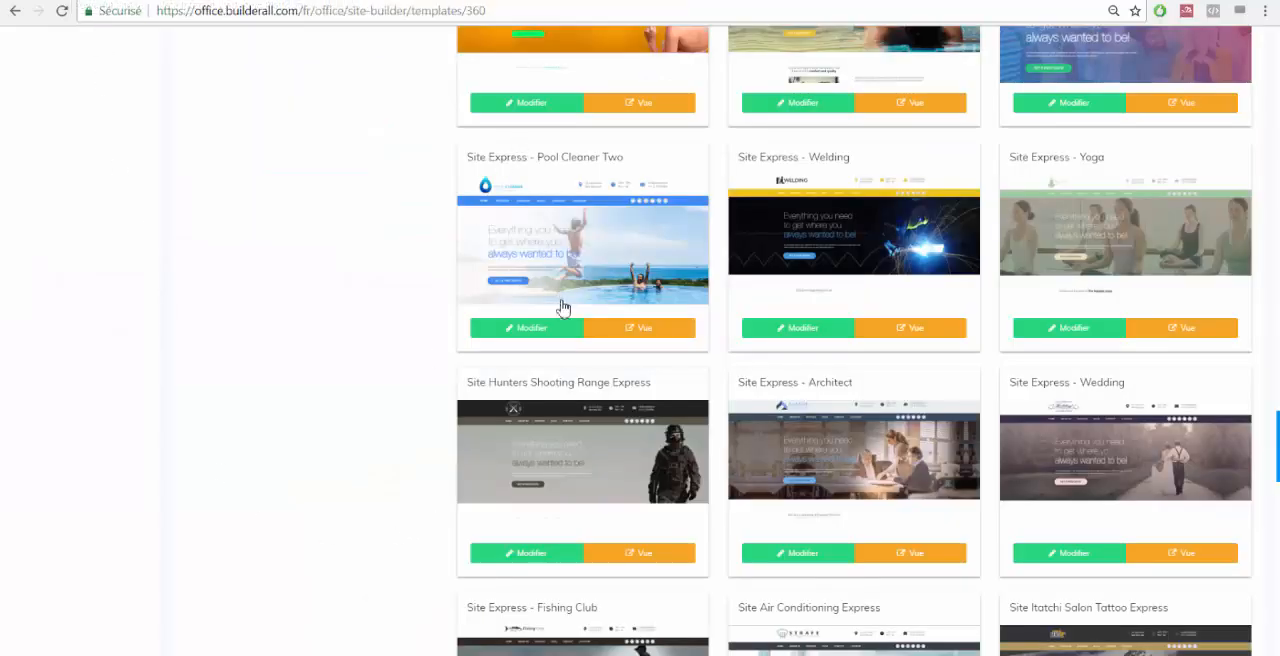
Open the Site Express - Pool Cleaner Two template in the editor and replace the headline's first two lines with "Profitez de Votre Piscine en toute".
left_click(532, 330)
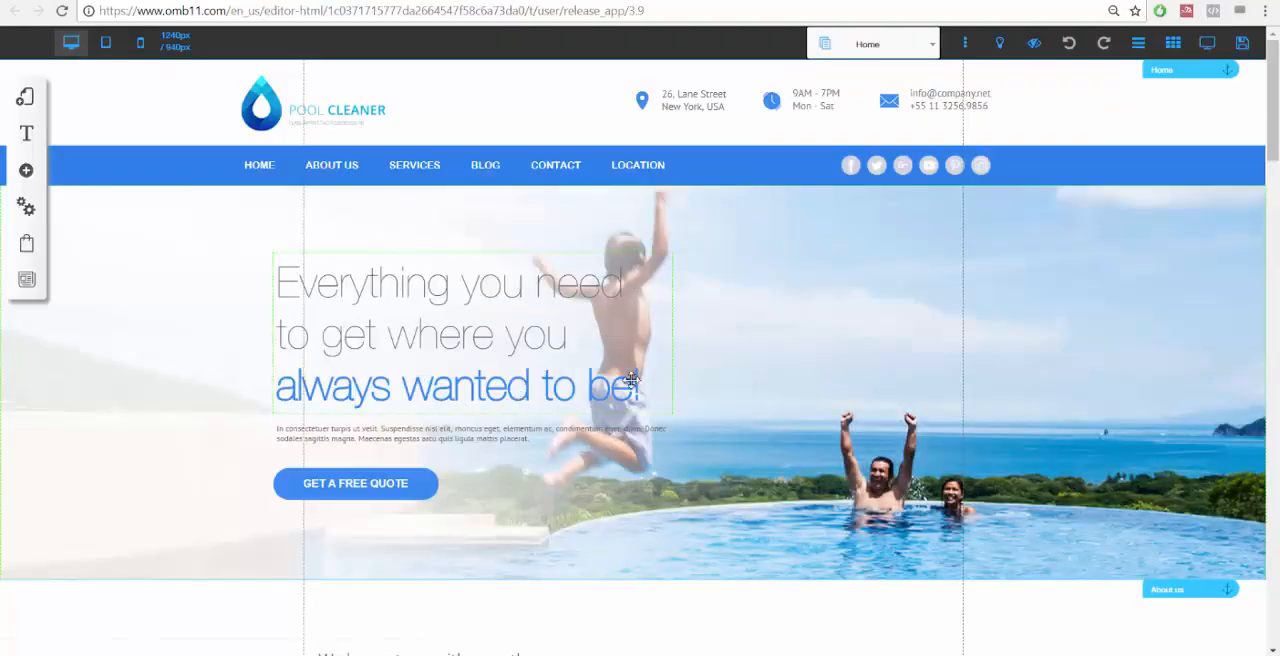
left_click(377, 303)
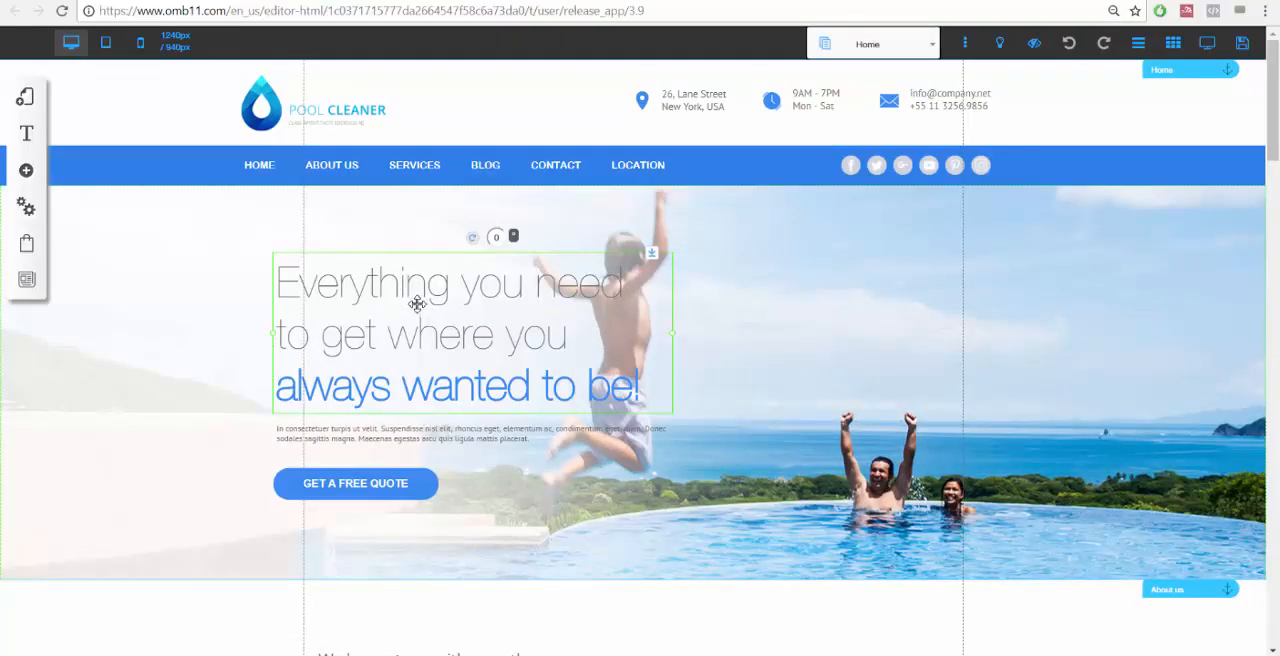
left_click(418, 304)
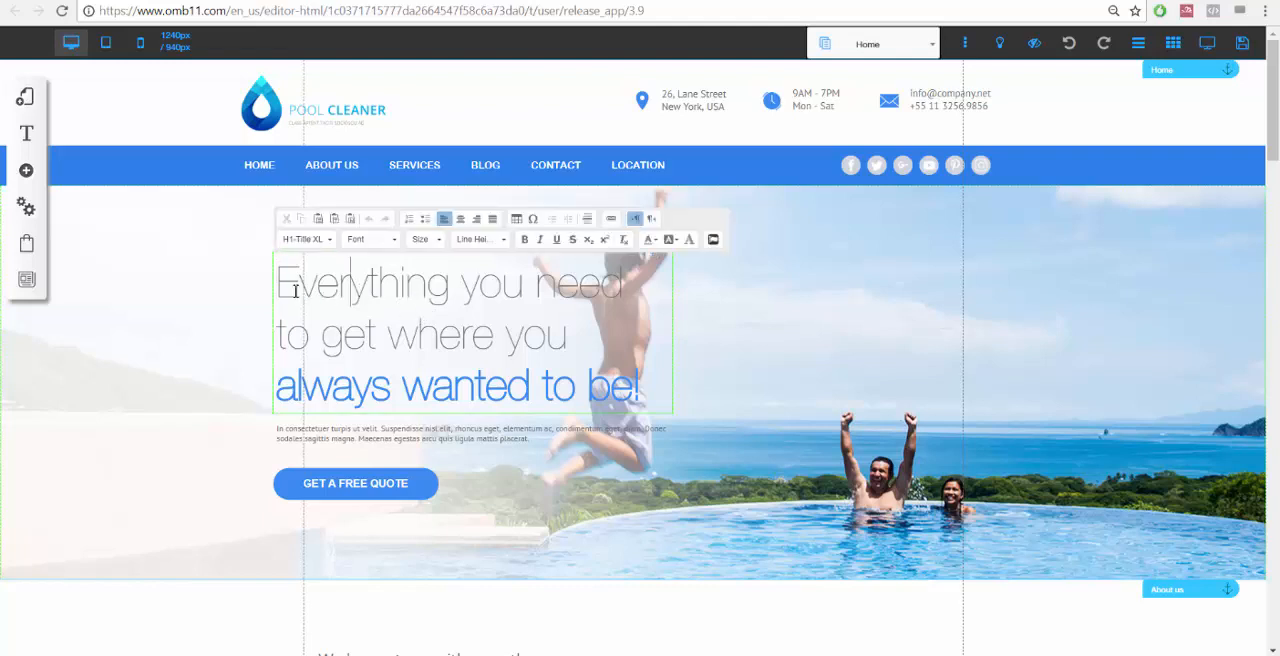
left_click_drag(277, 285, 585, 352)
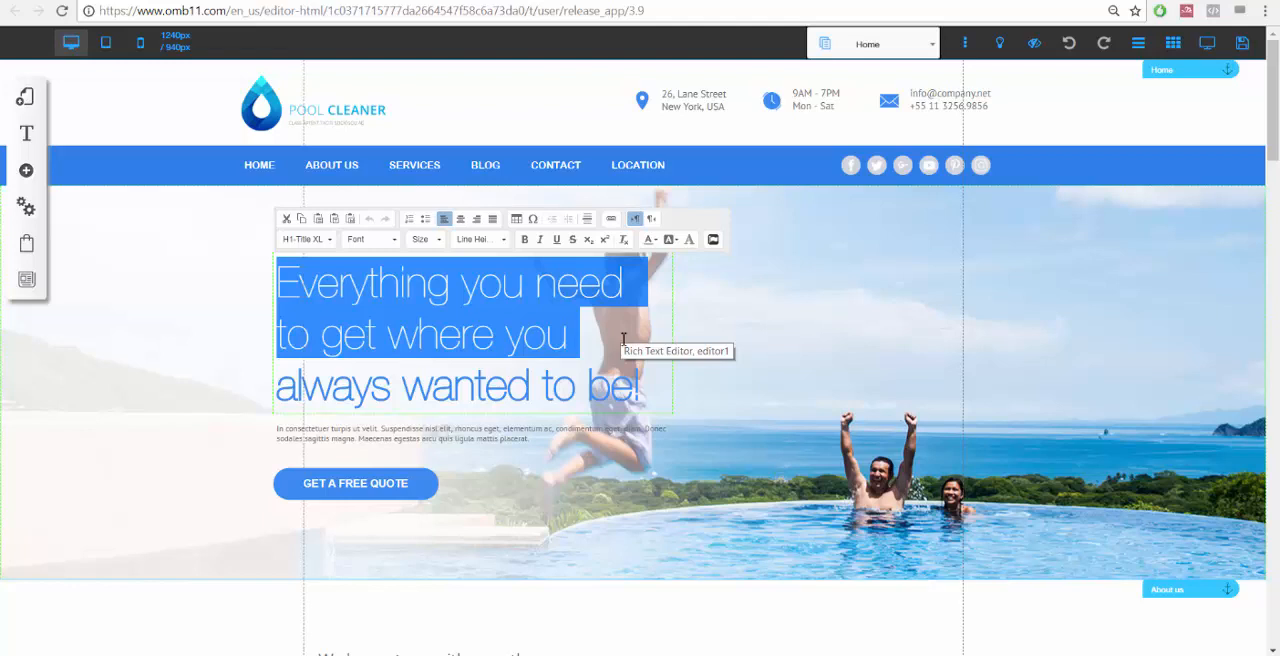
type("Profite")
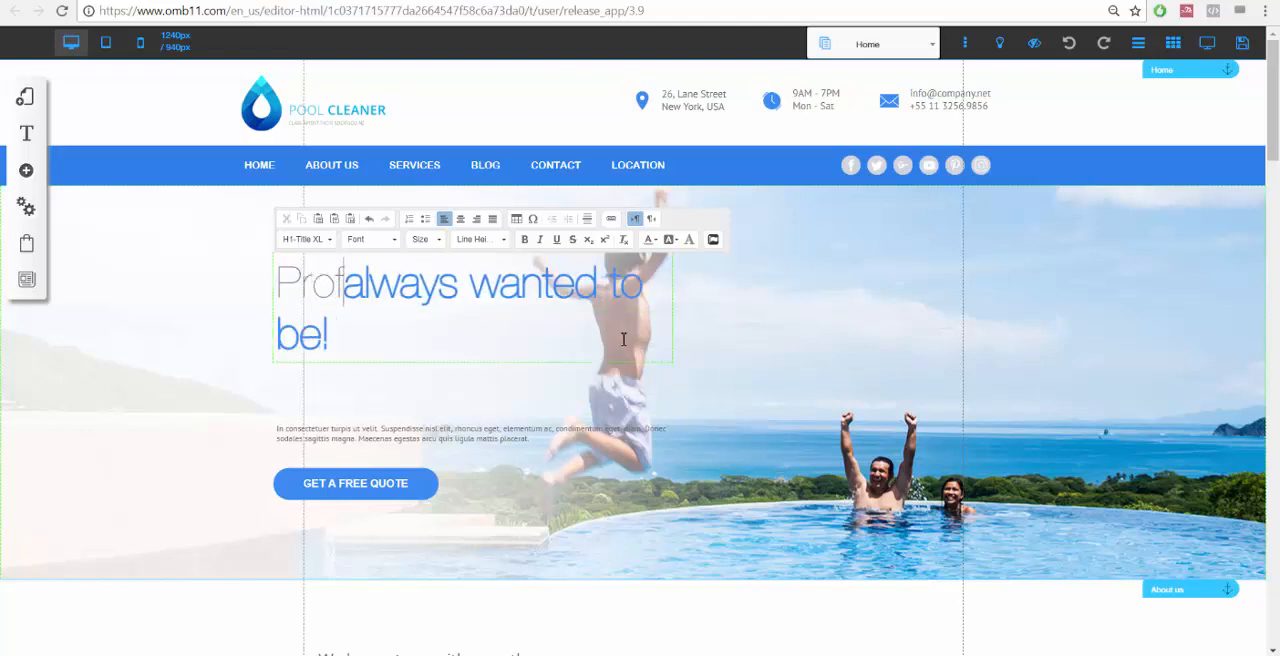
type("z de Votre ")
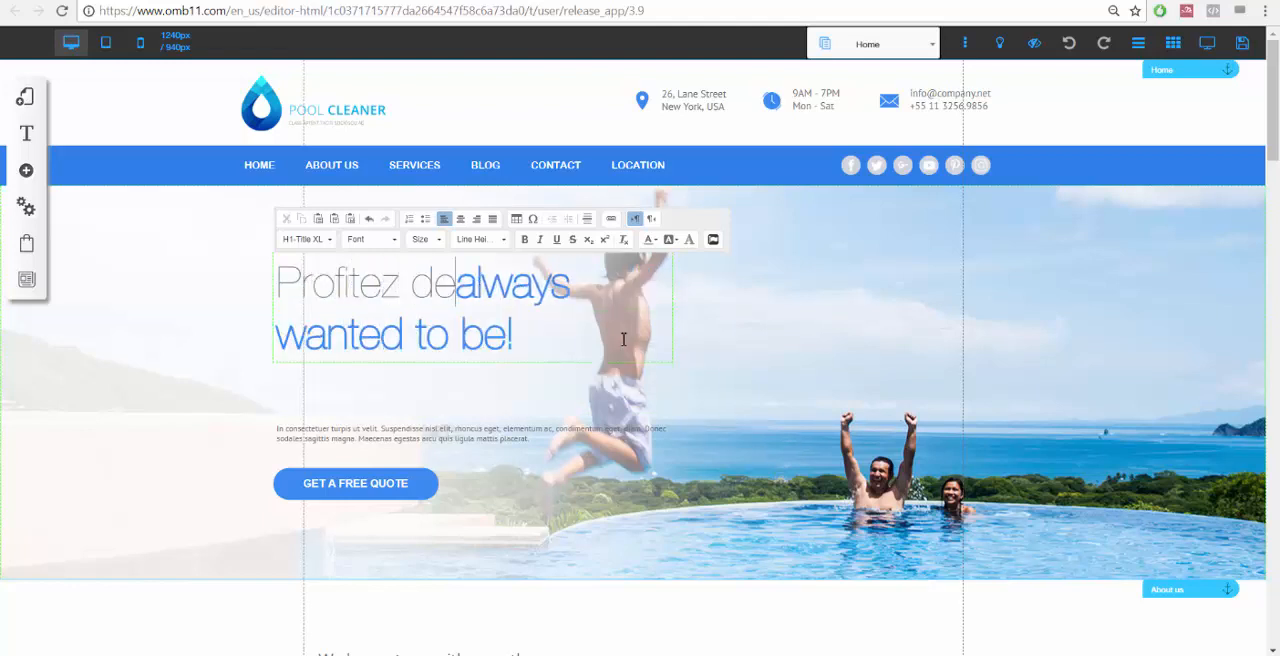
type("Piscine ")
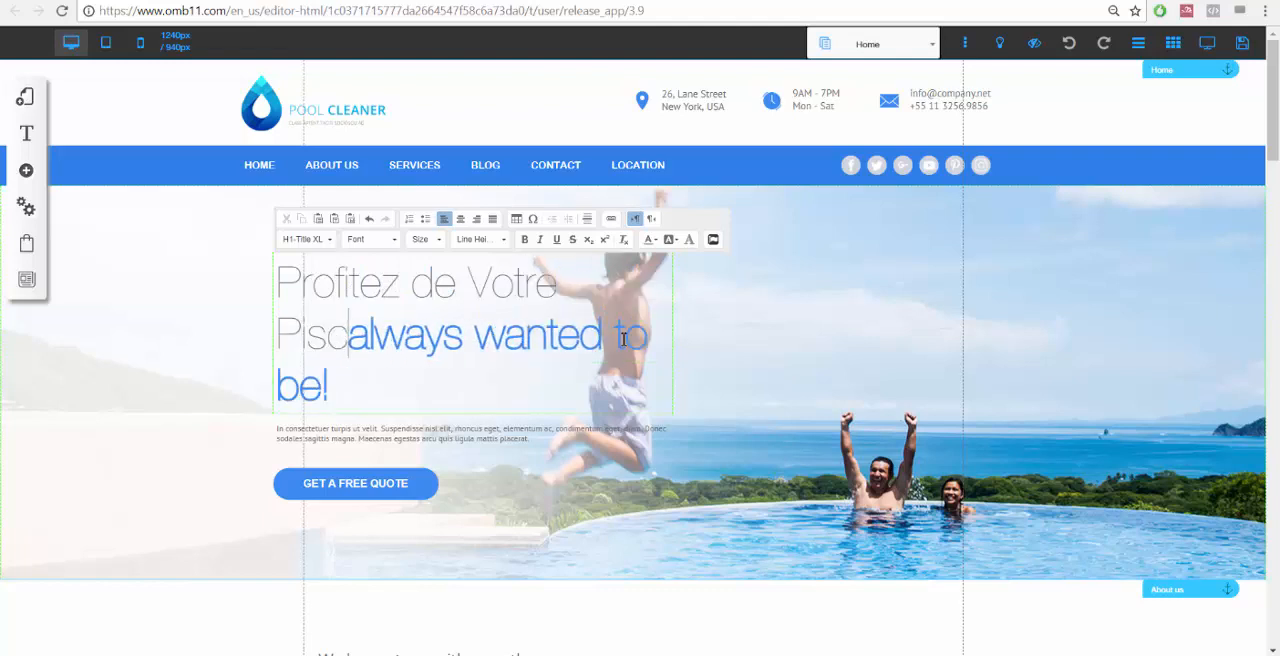
type("en totue")
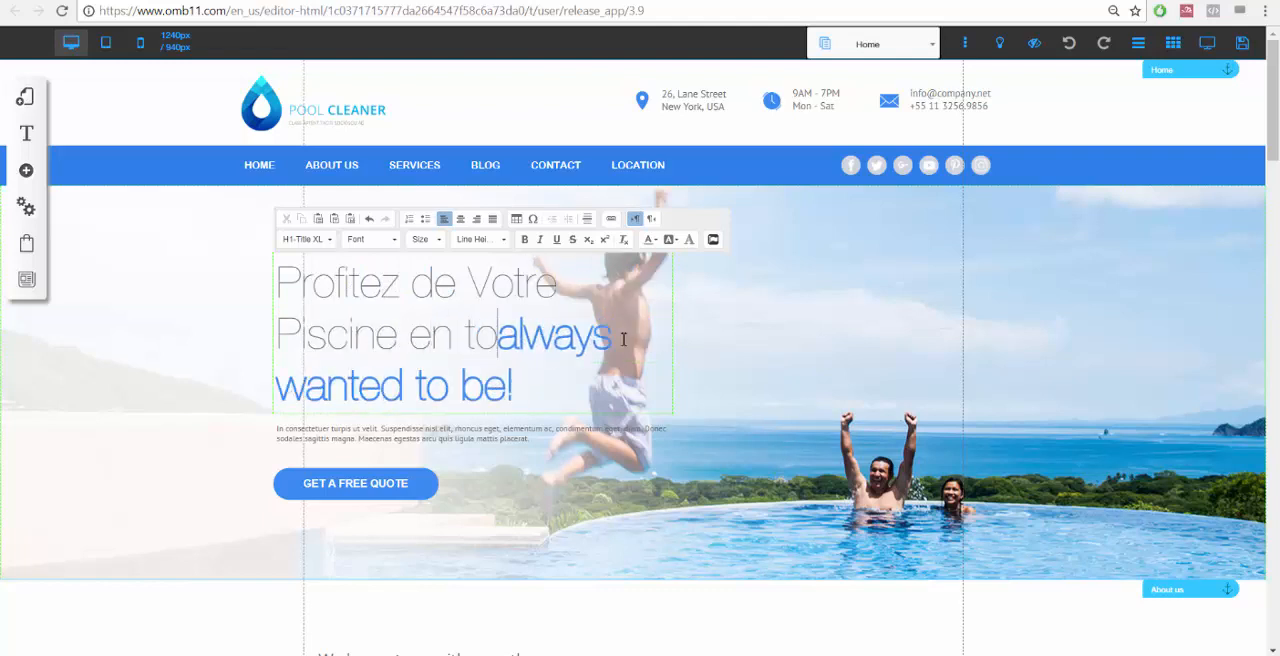
key("BackSpace")
key("BackSpace")
key("BackSpace")
type("ute sé")
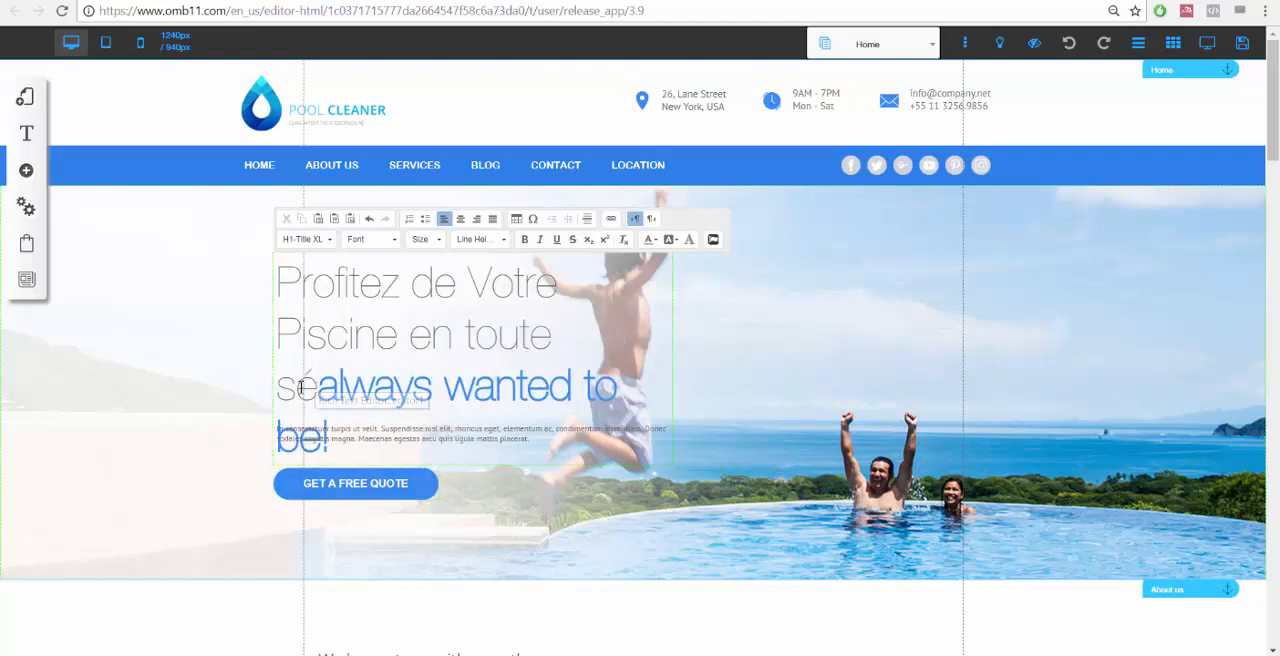
Replace the headline's third line with "Sécurité".
left_click_drag(318, 386, 279, 386)
key("BackSpace")
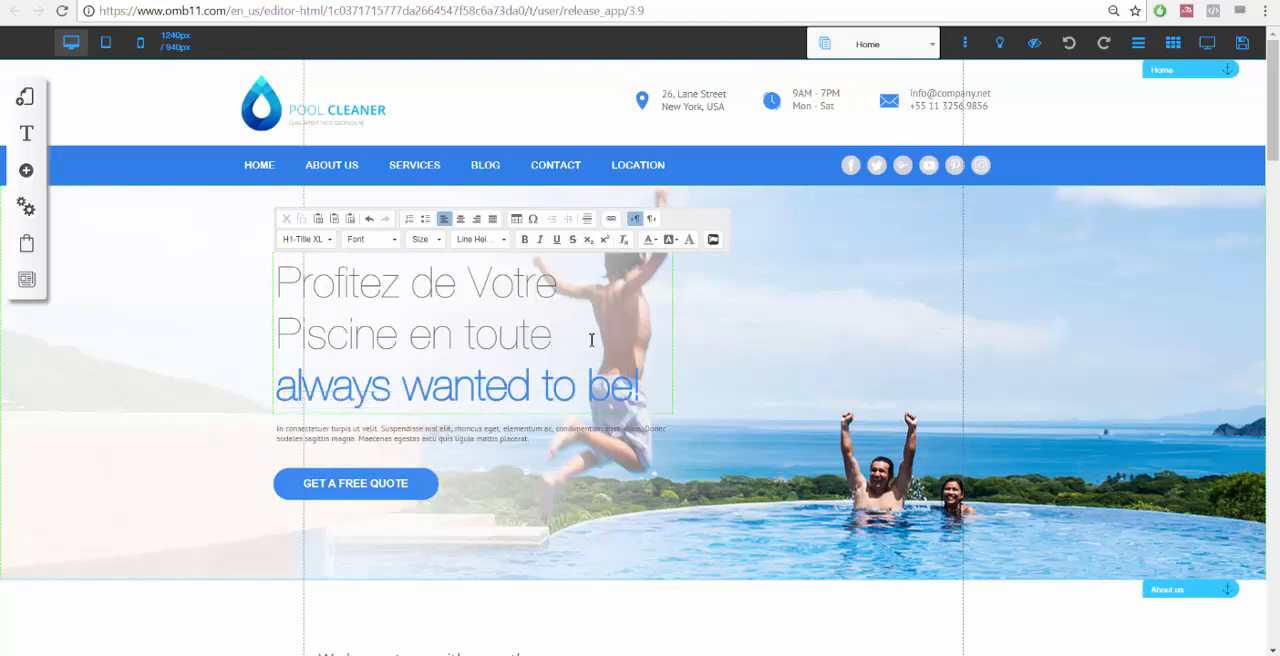
left_click(294, 382)
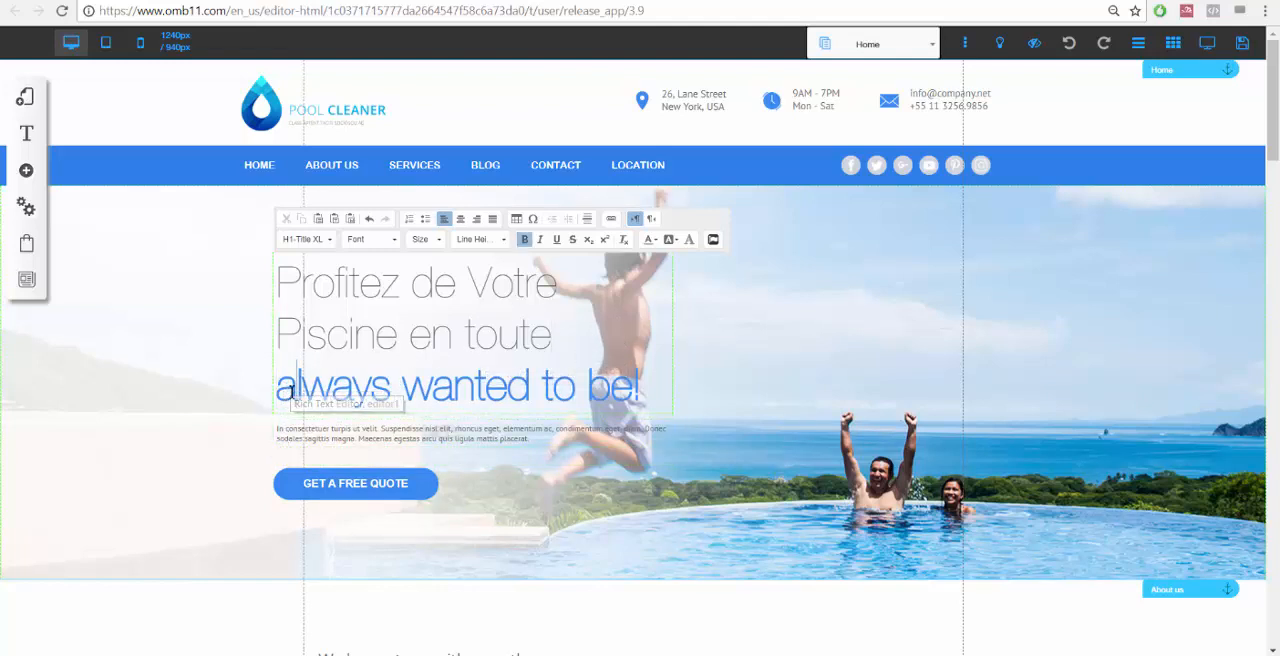
type("S")
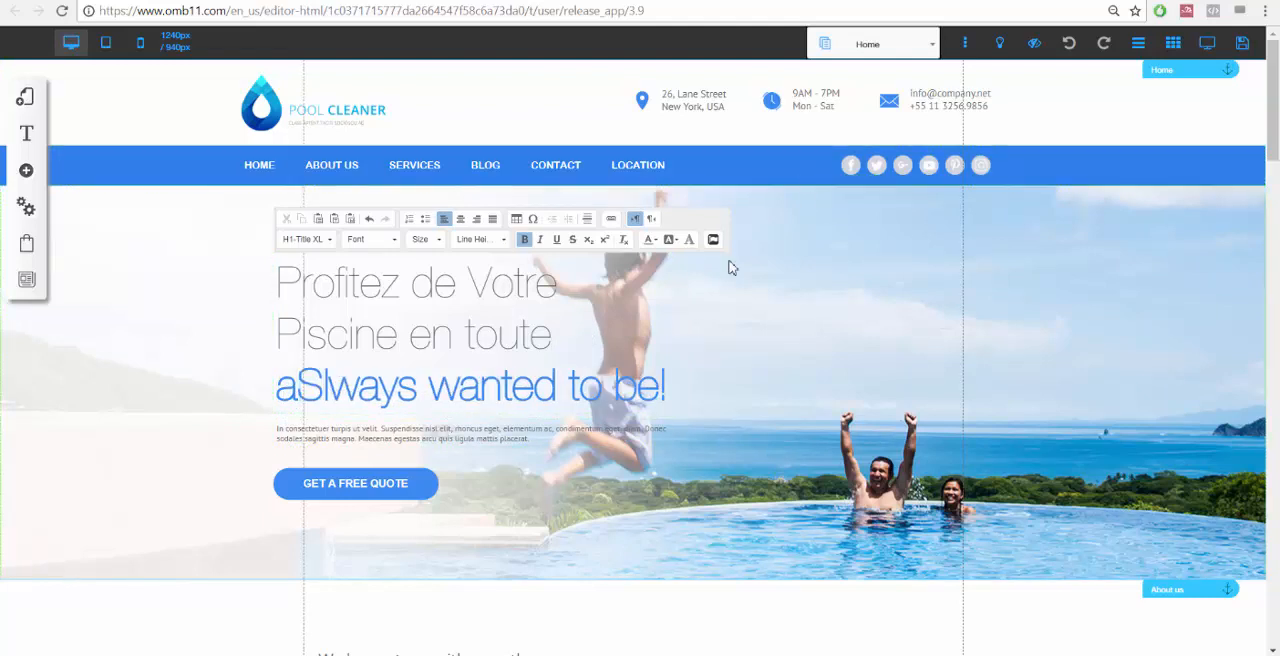
key("Left")
key("BackSpace")
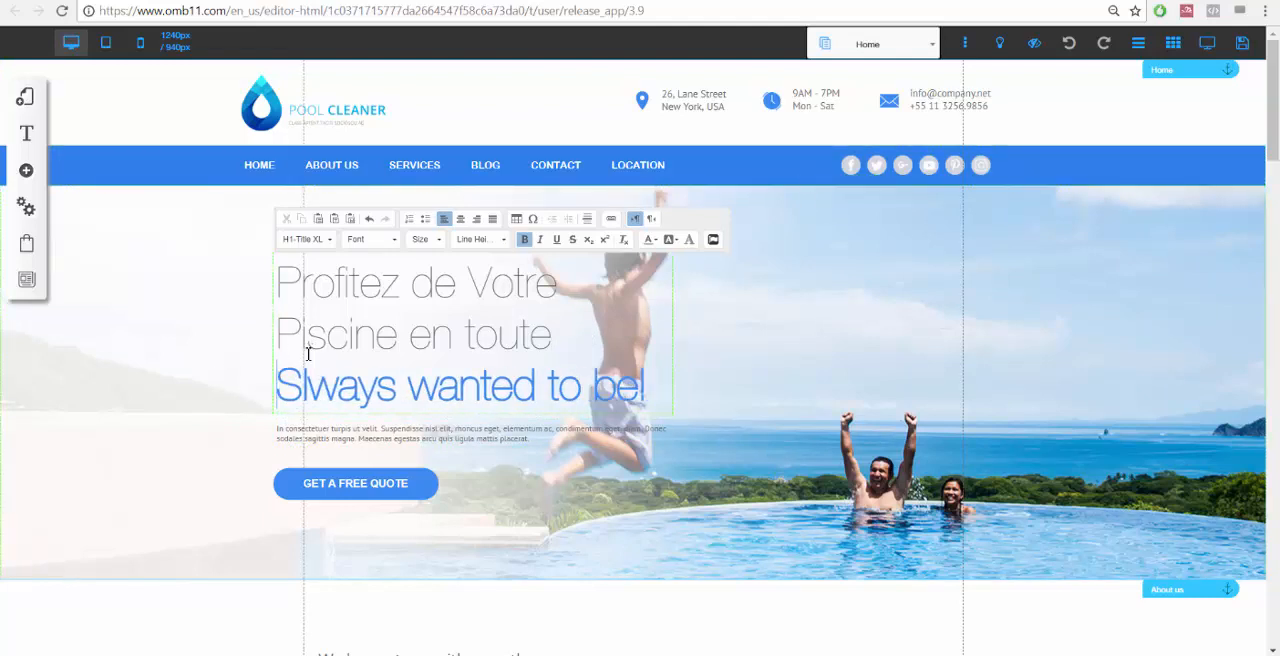
key("Escape")
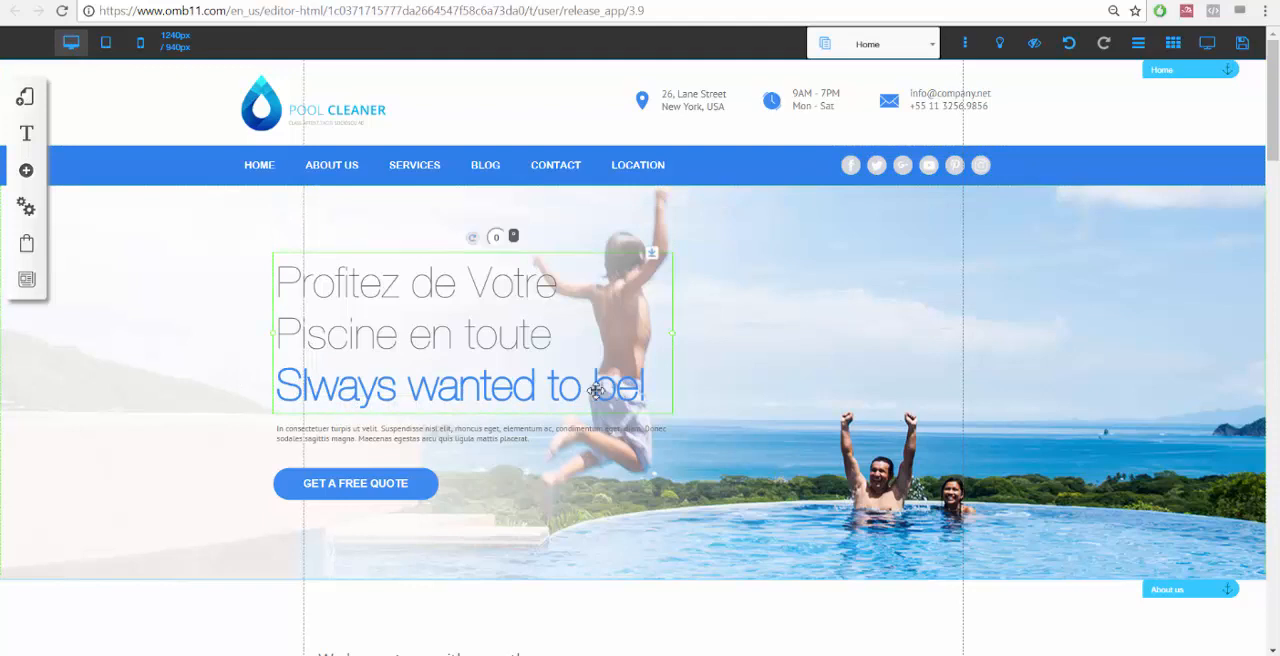
double_click(596, 390)
left_click(650, 385)
left_click_drag(650, 385, 303, 385)
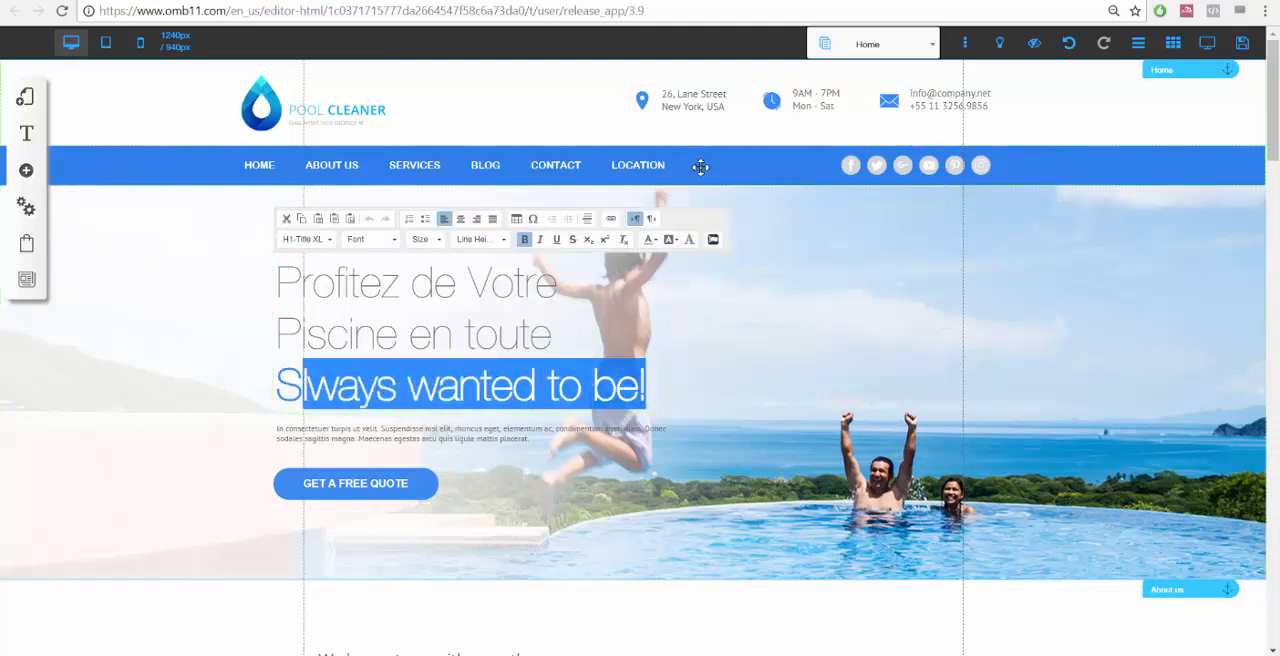
type("écurité")
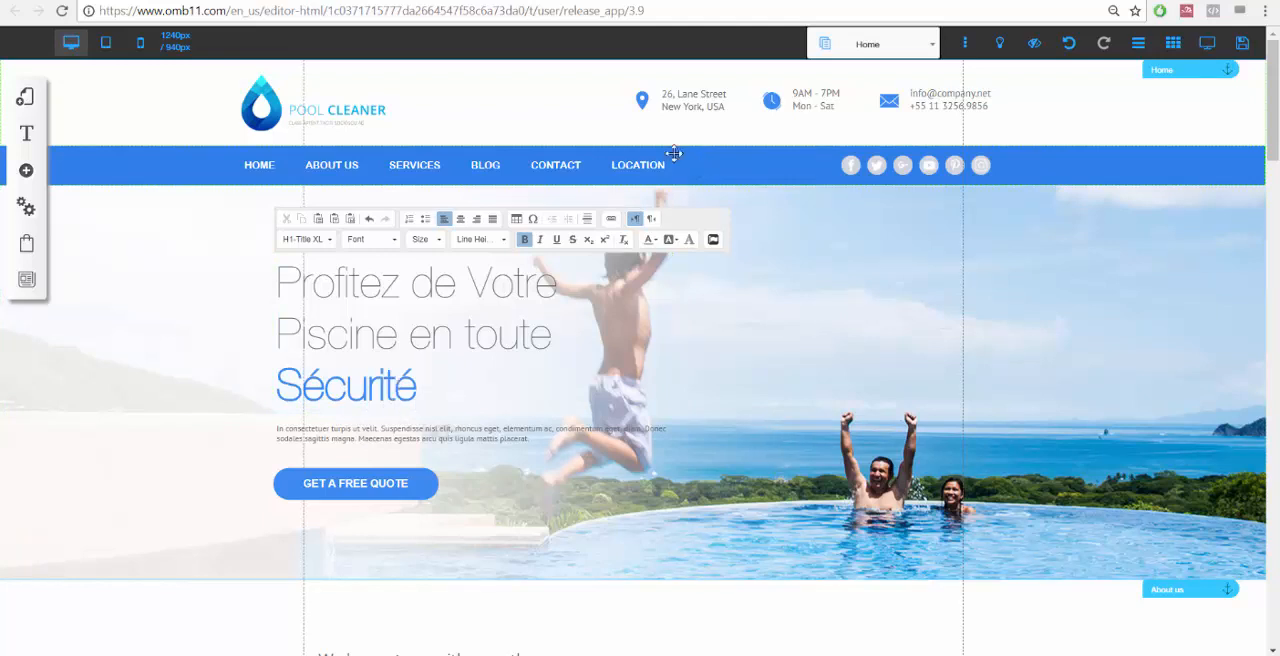
Center-align all the headline text.
left_click(428, 325)
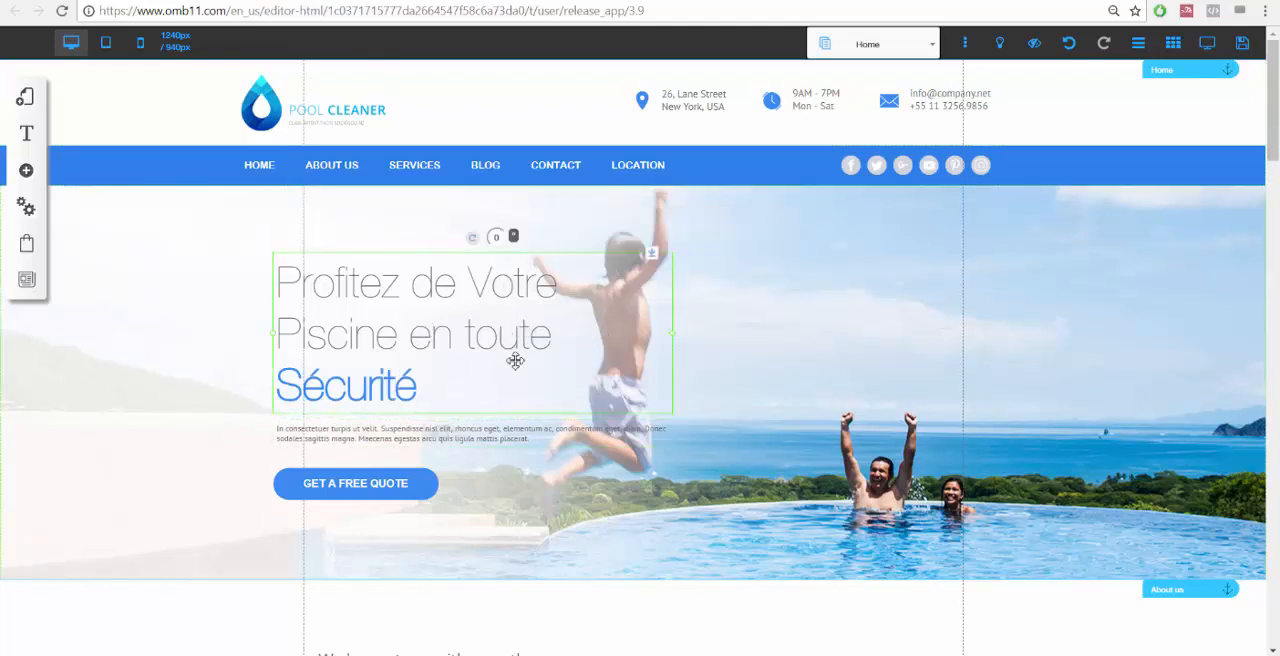
double_click(401, 387)
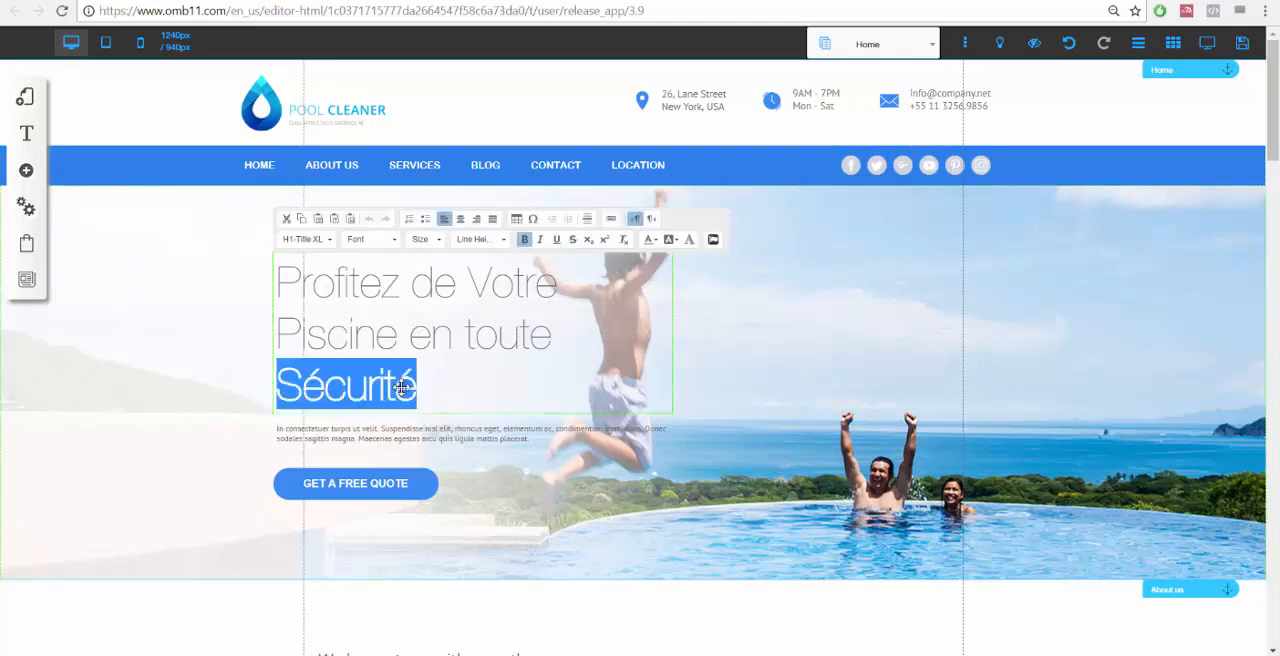
key("ctrl+a")
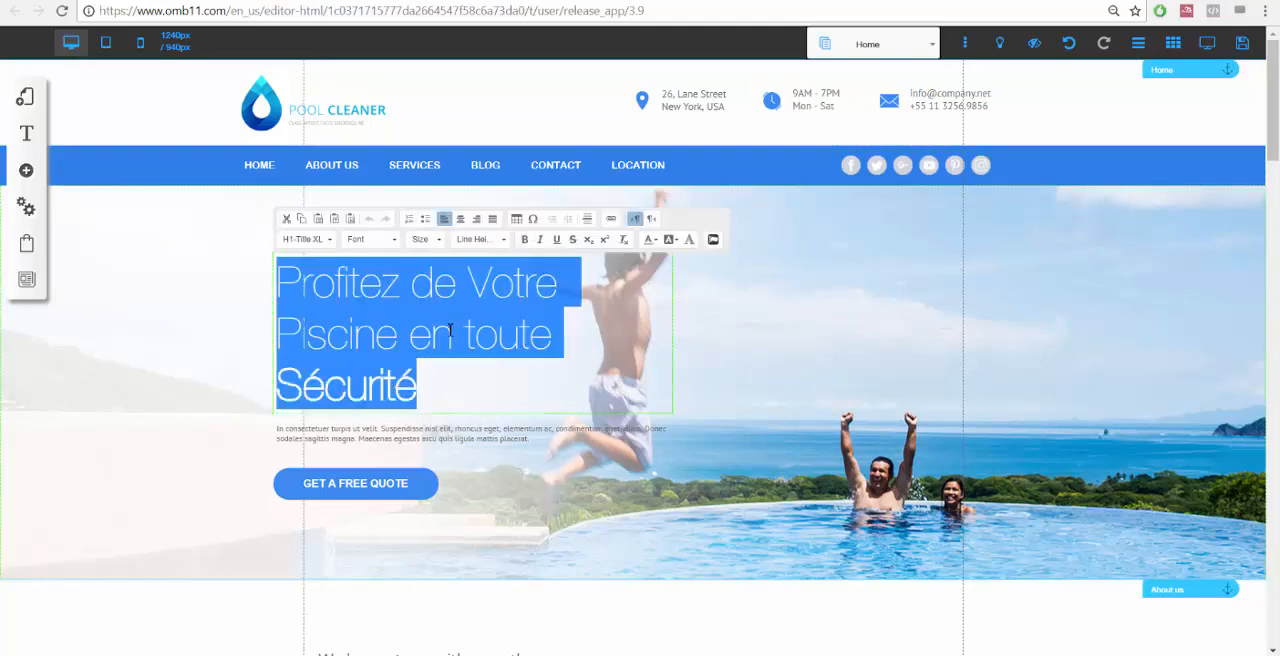
left_click(462, 221)
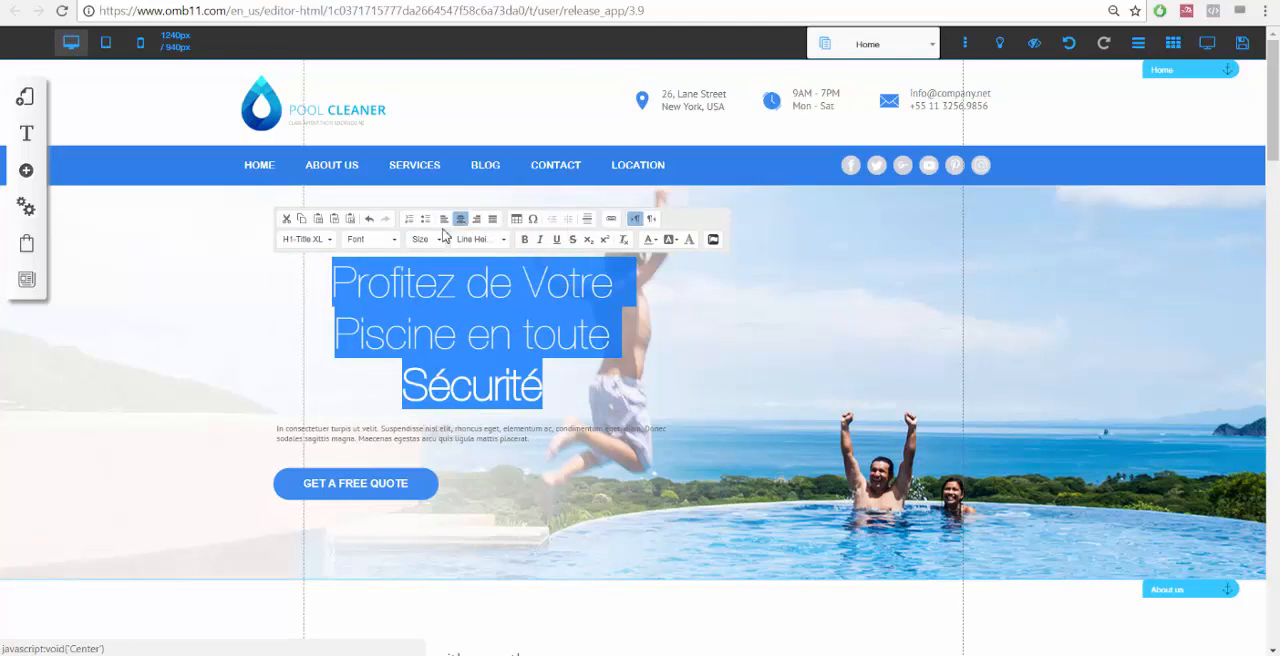
left_click(163, 328)
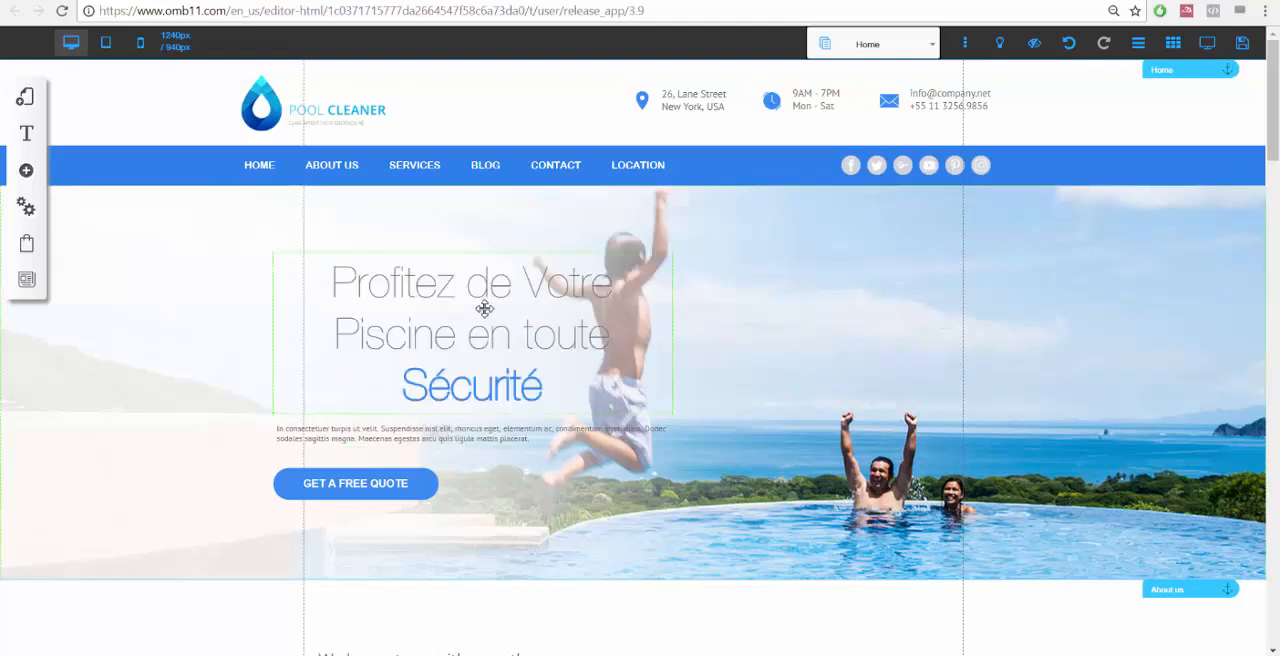
Reposition the headline block so its left edge lines up with the paragraph below.
left_click_drag(484, 309, 640, 266)
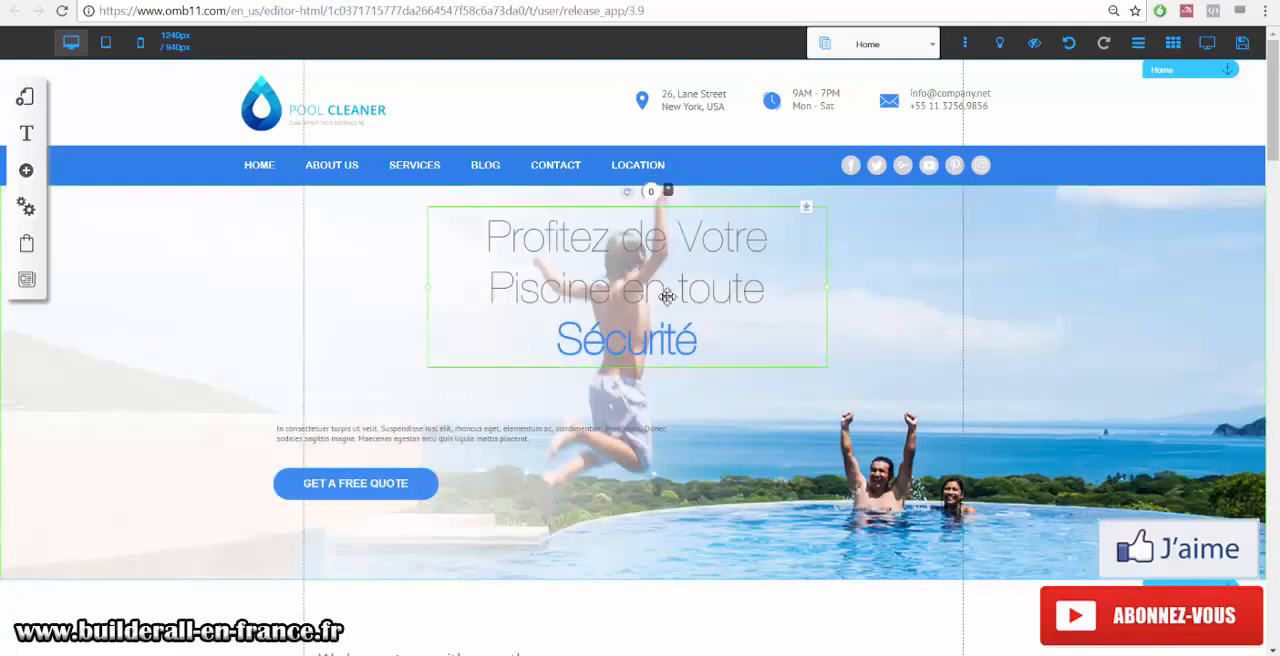
left_click_drag(663, 263, 511, 286)
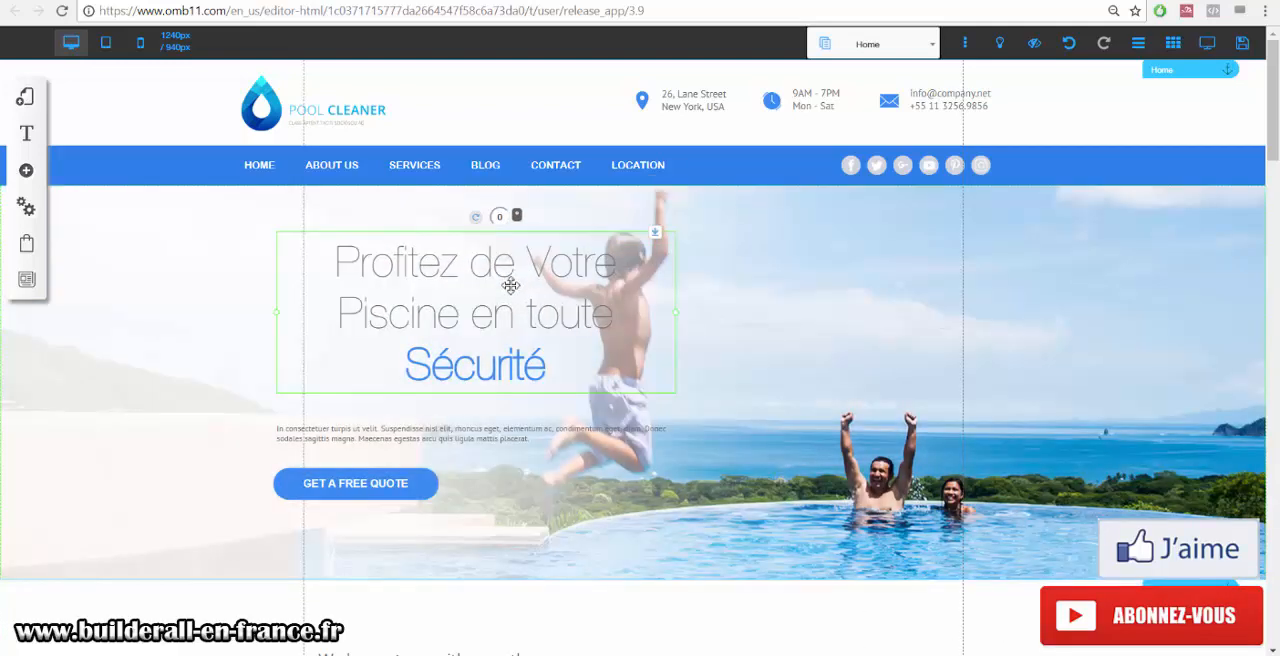
left_click(373, 493)
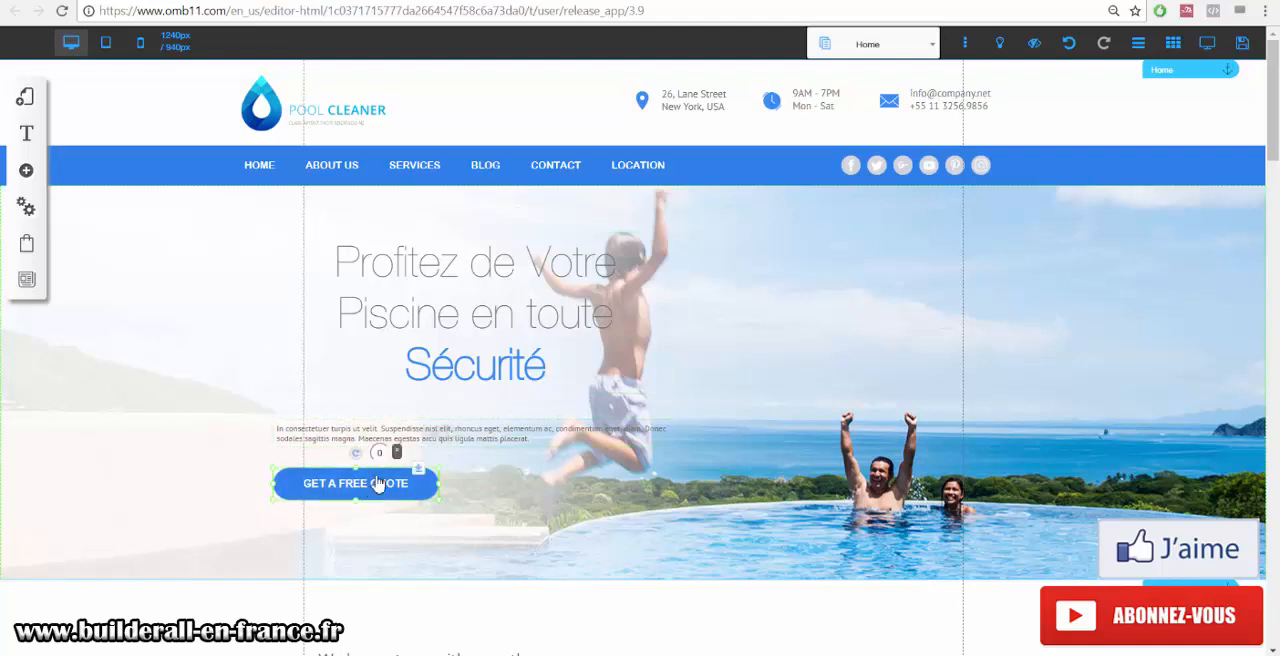
left_click(365, 318)
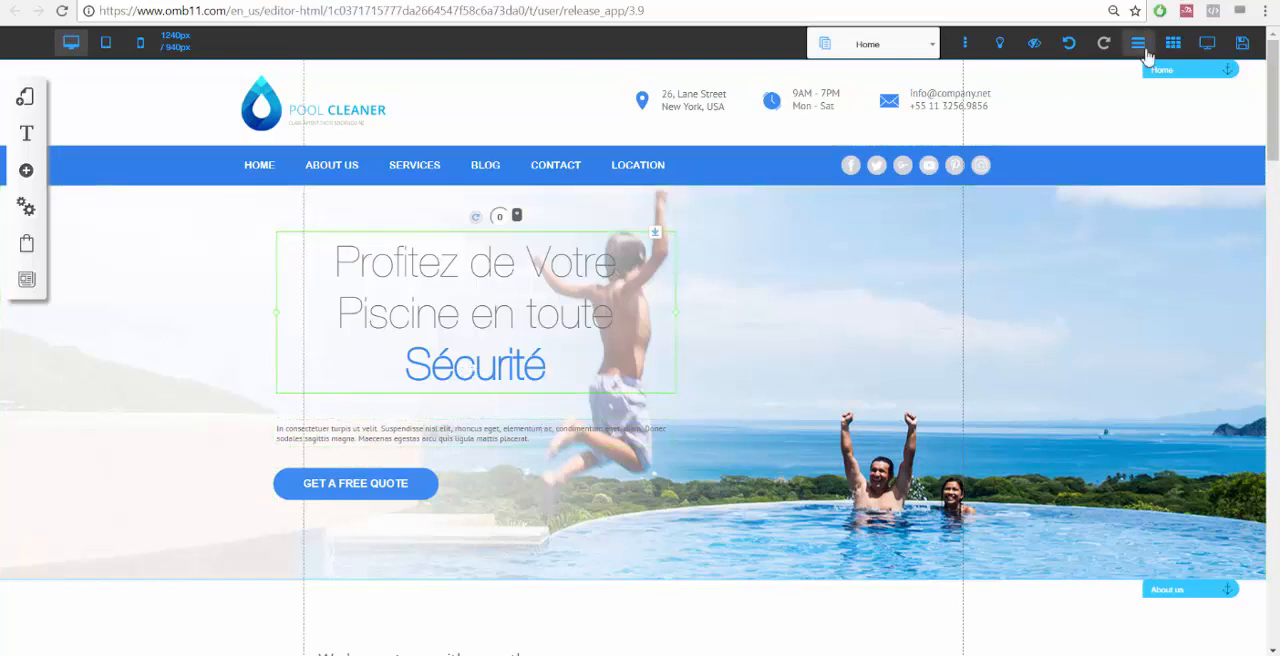
Show the rulers and place a vertical guide through the centre of the headline.
left_click(1141, 50)
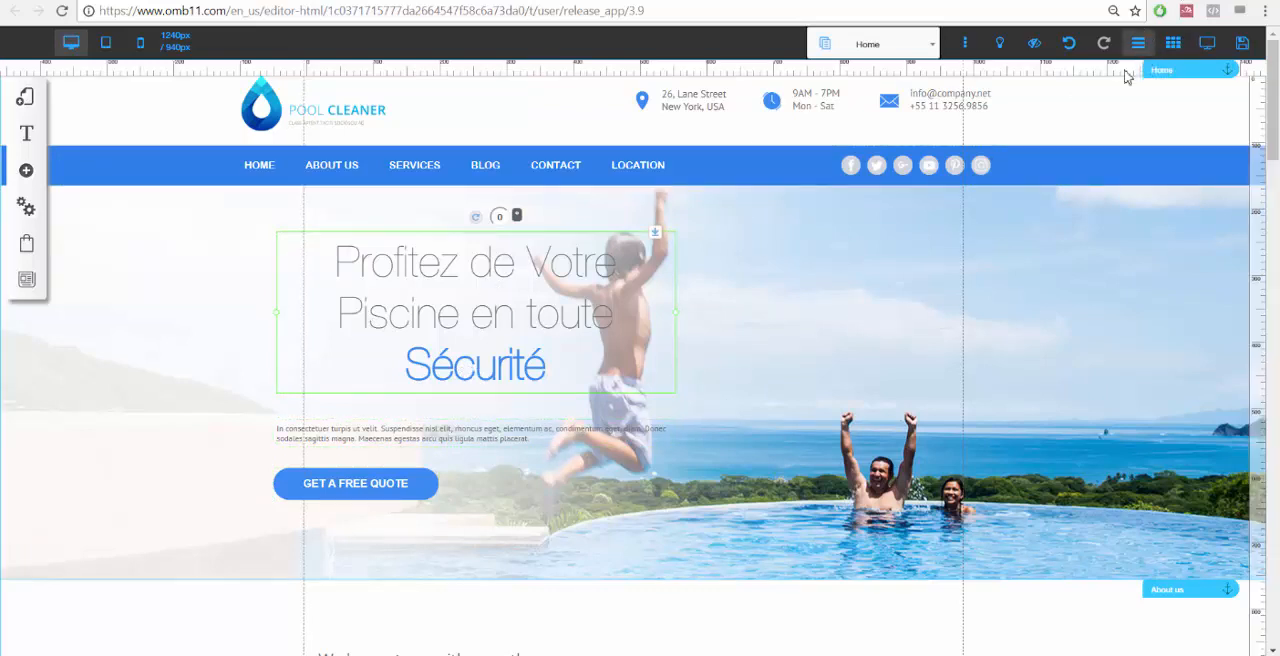
left_click_drag(305, 75, 276, 77)
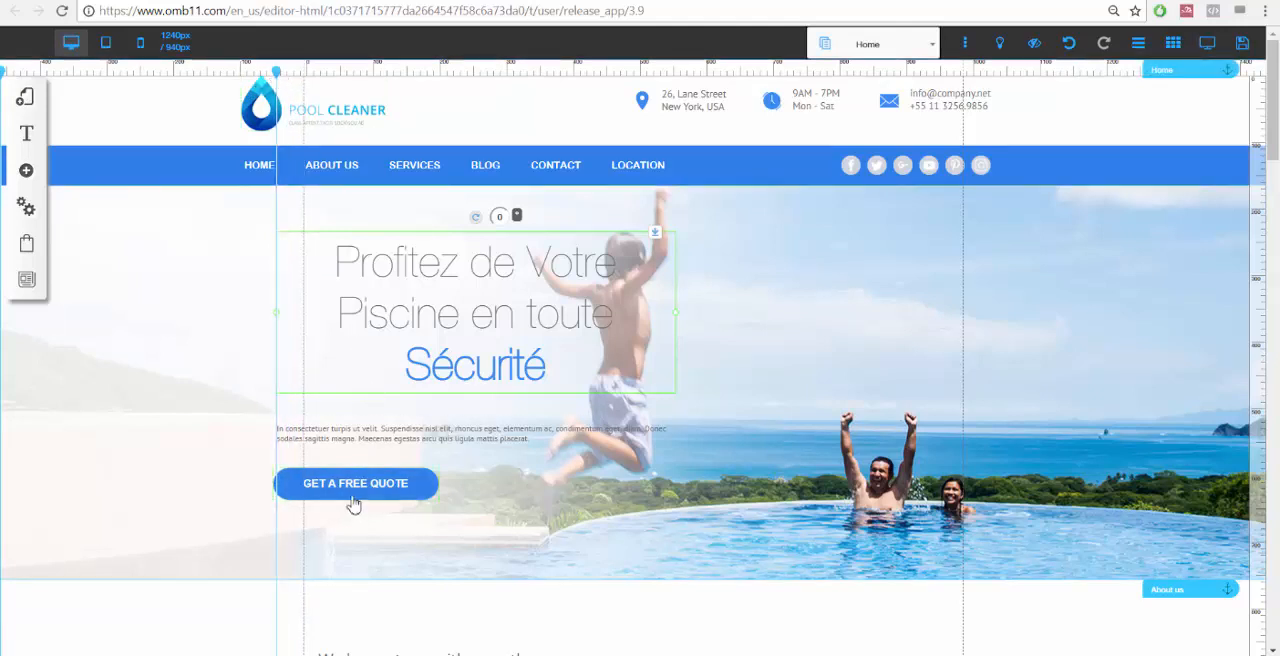
left_click_drag(352, 490, 368, 486)
left_click(467, 535)
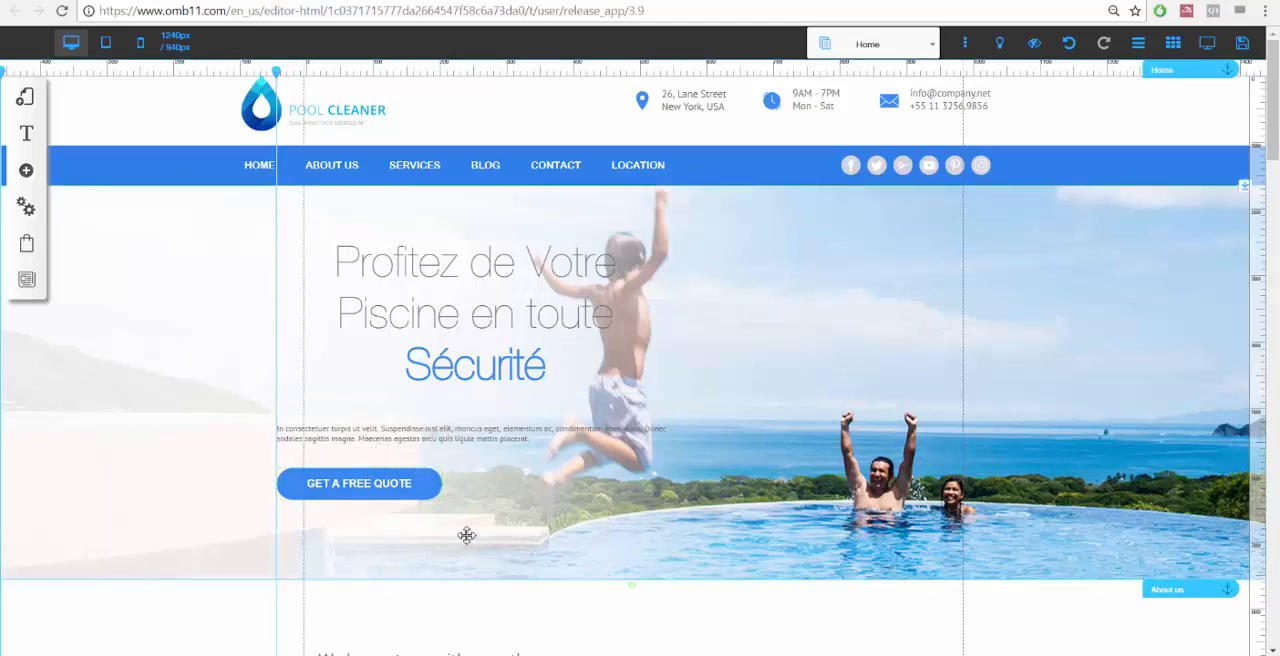
left_click(578, 338)
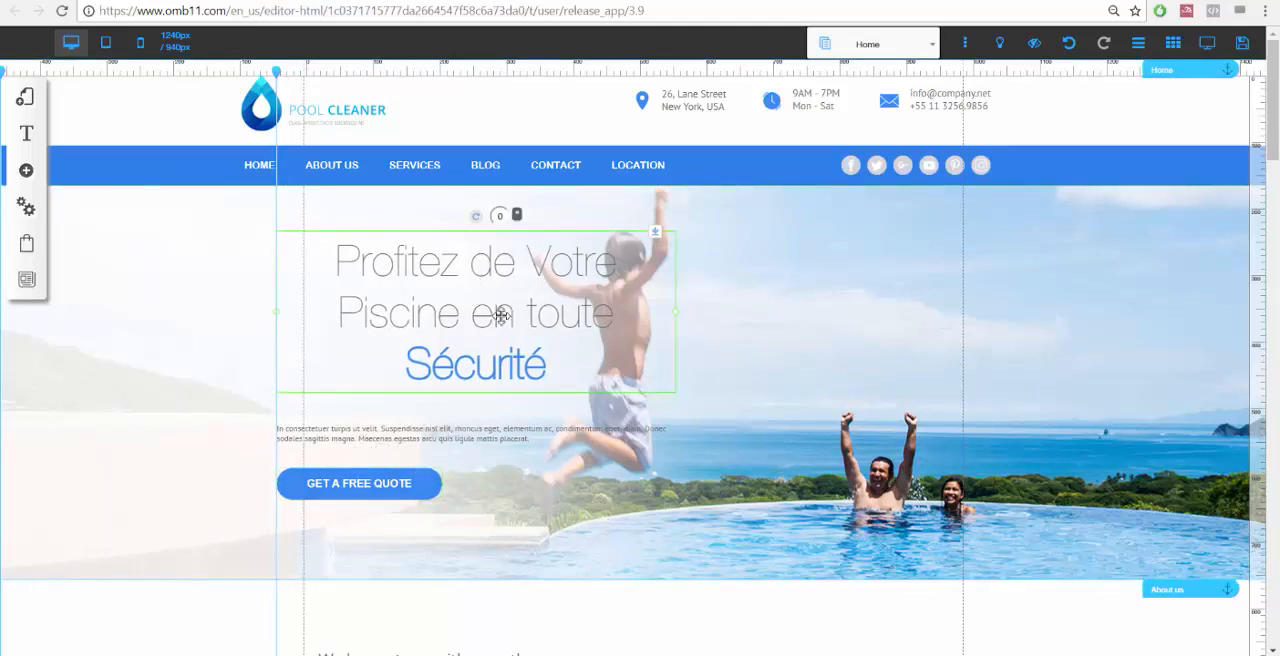
mouse_move(276, 72)
left_mouse_down()
mouse_move(450, 74)
mouse_move(476, 92)
left_mouse_up()
Center the GET A FREE QUOTE button under the headline along the vertical guide.
left_click(400, 497)
left_click_drag(396, 490, 511, 493)
left_click(606, 507)
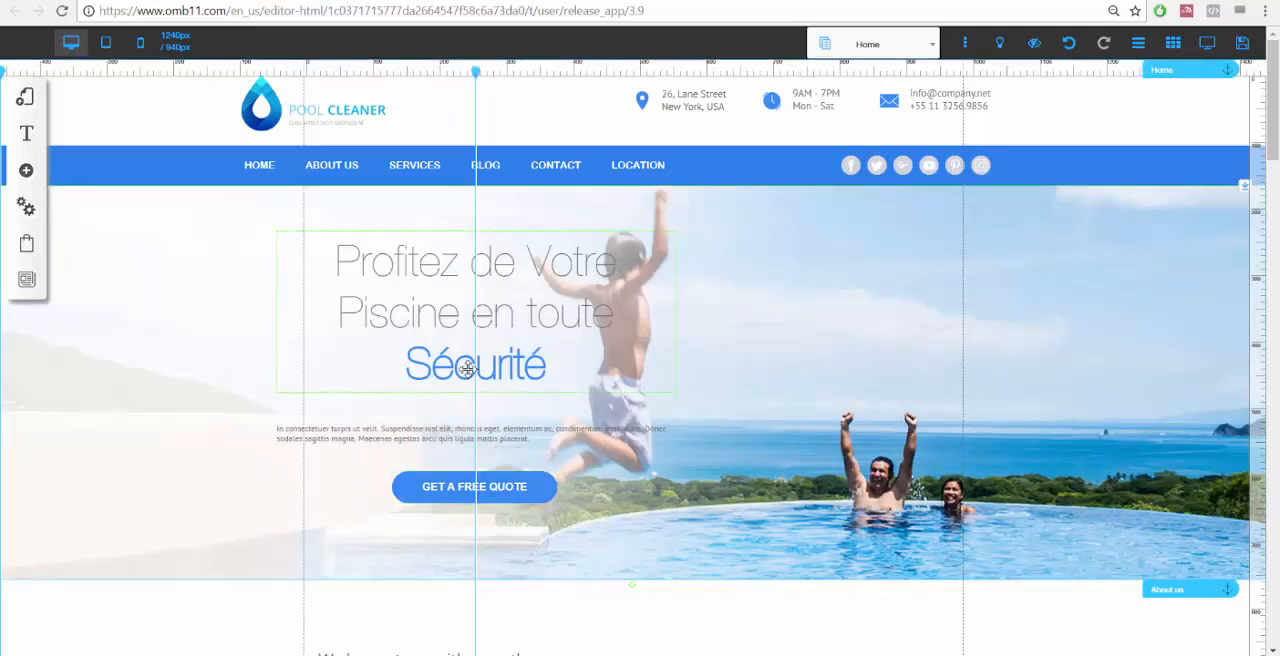
Add a horizontal guide across the hero section and hide the rulers.
left_click(1264, 438)
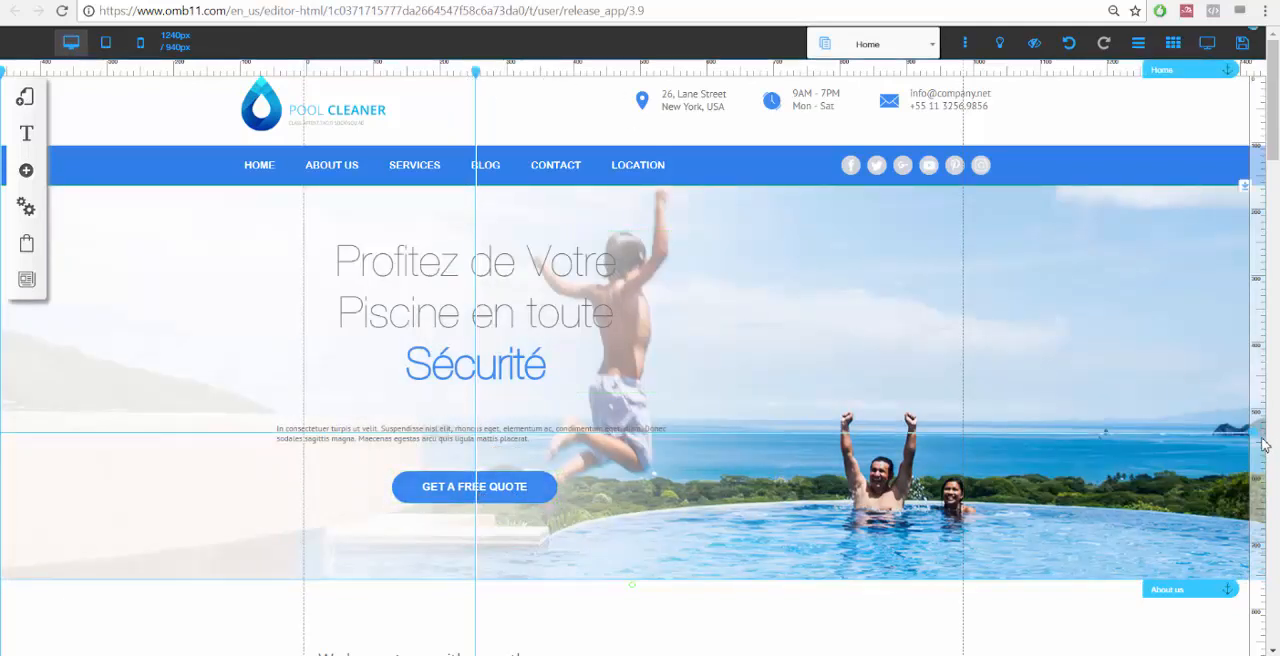
left_click_drag(1264, 445, 1258, 400)
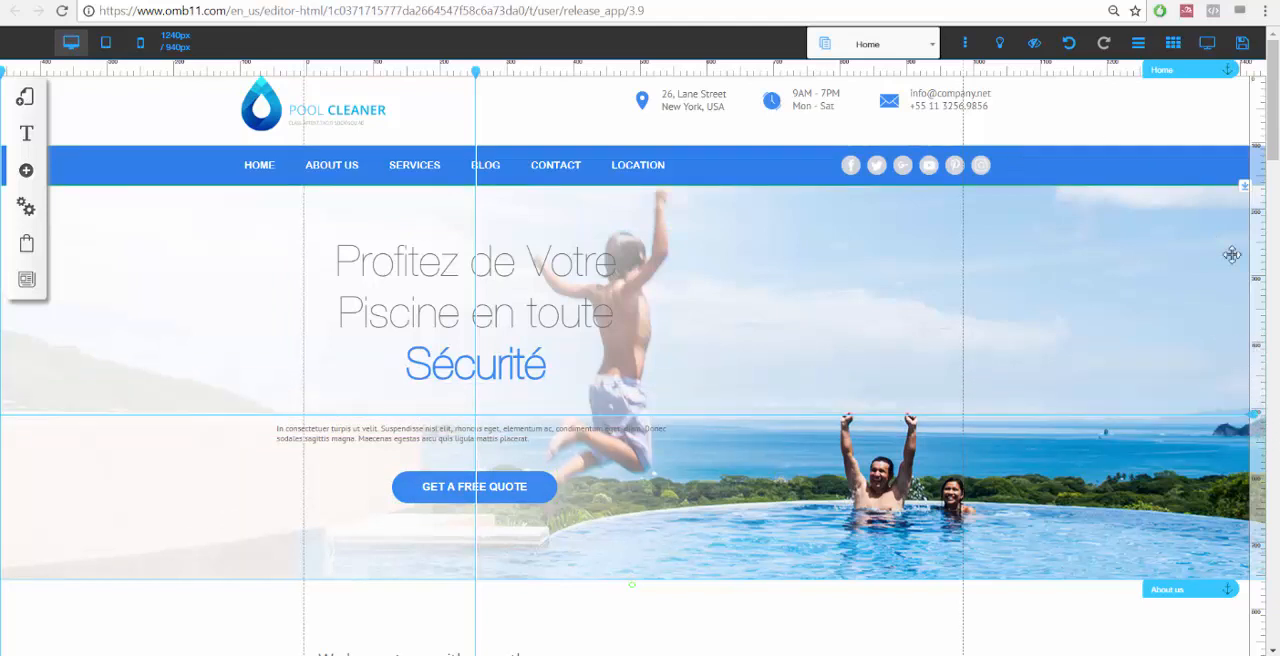
left_click(1138, 43)
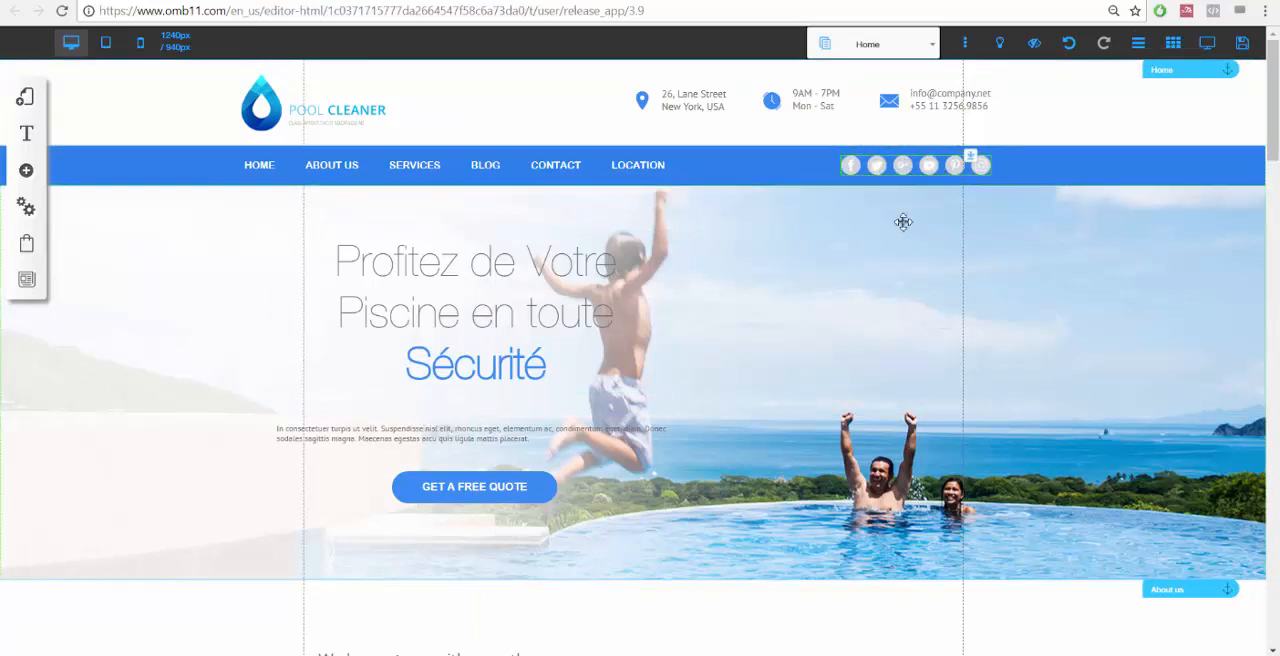
left_click(857, 168)
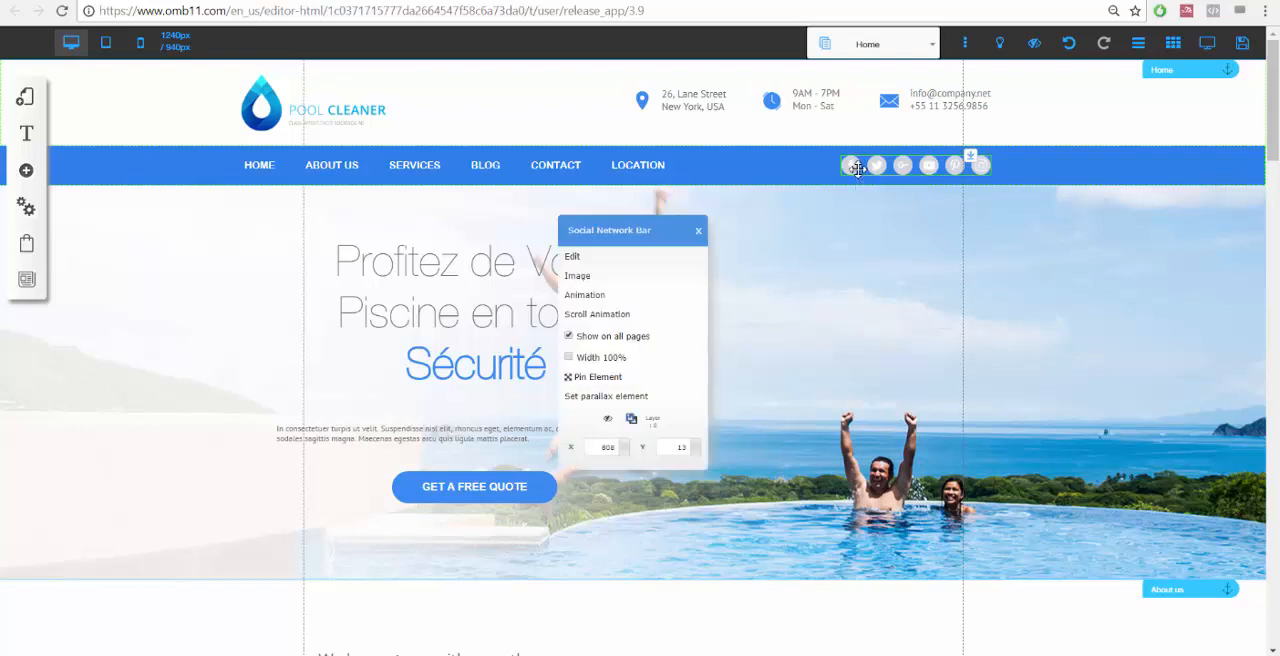
left_click(579, 257)
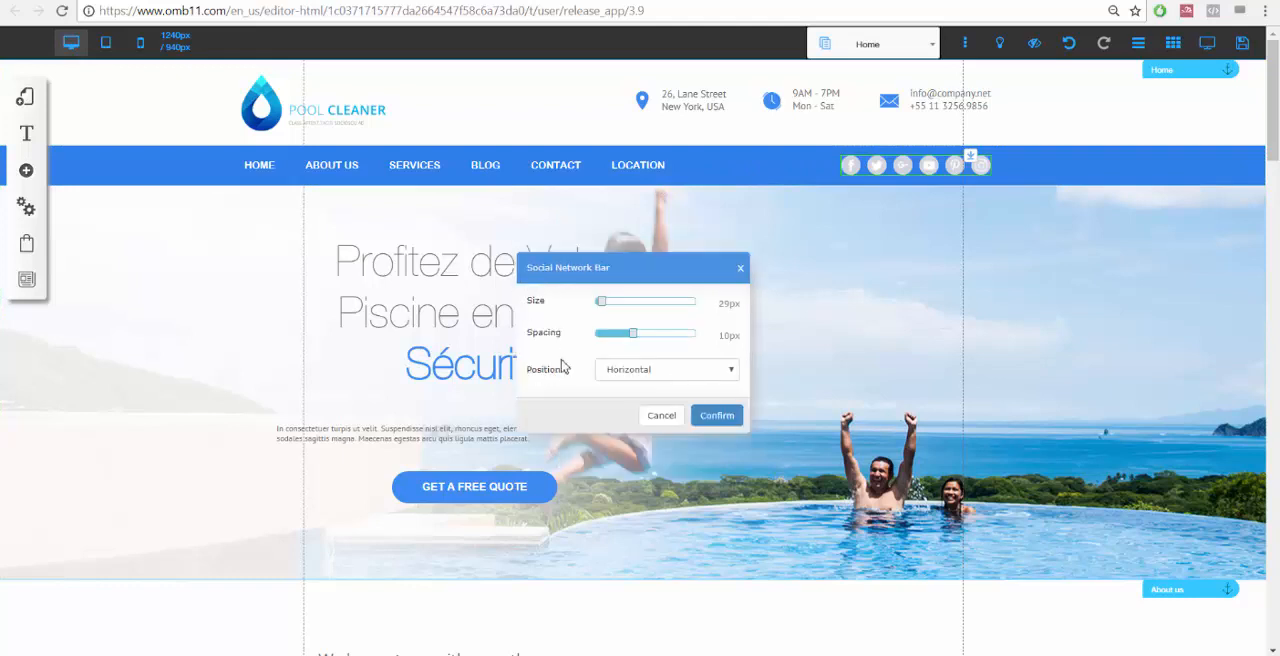
left_click(661, 415)
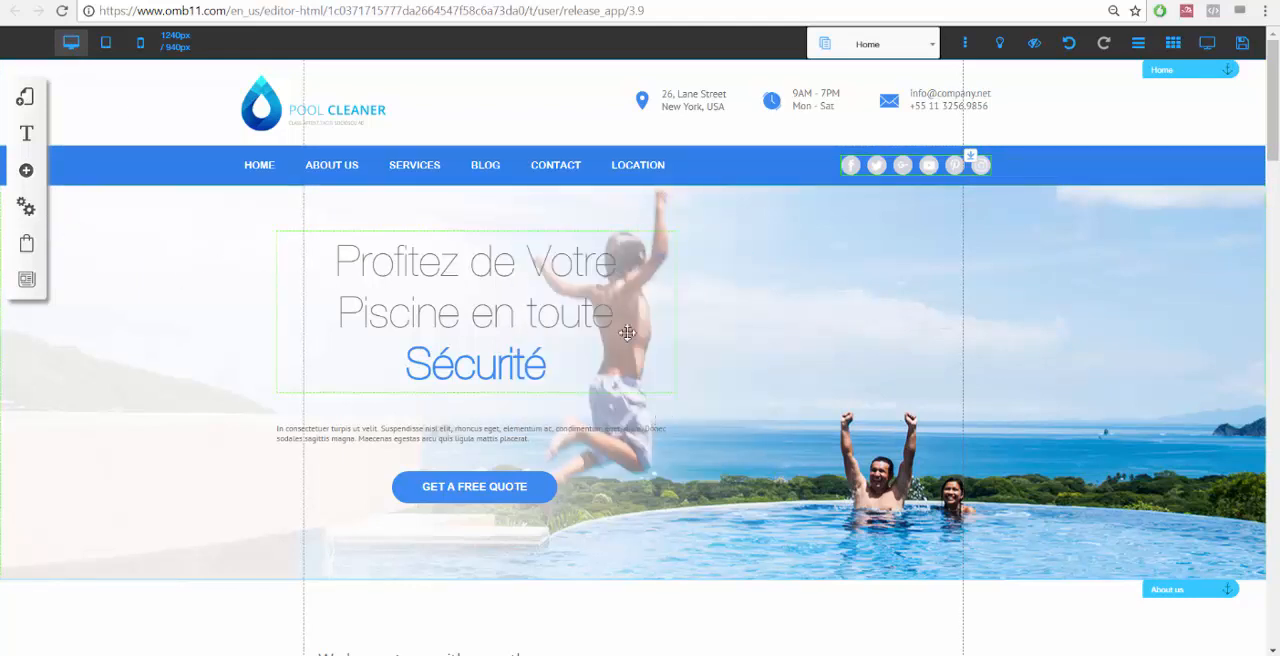
Set the site's app language to fr_FR in the settings and save.
left_click(29, 211)
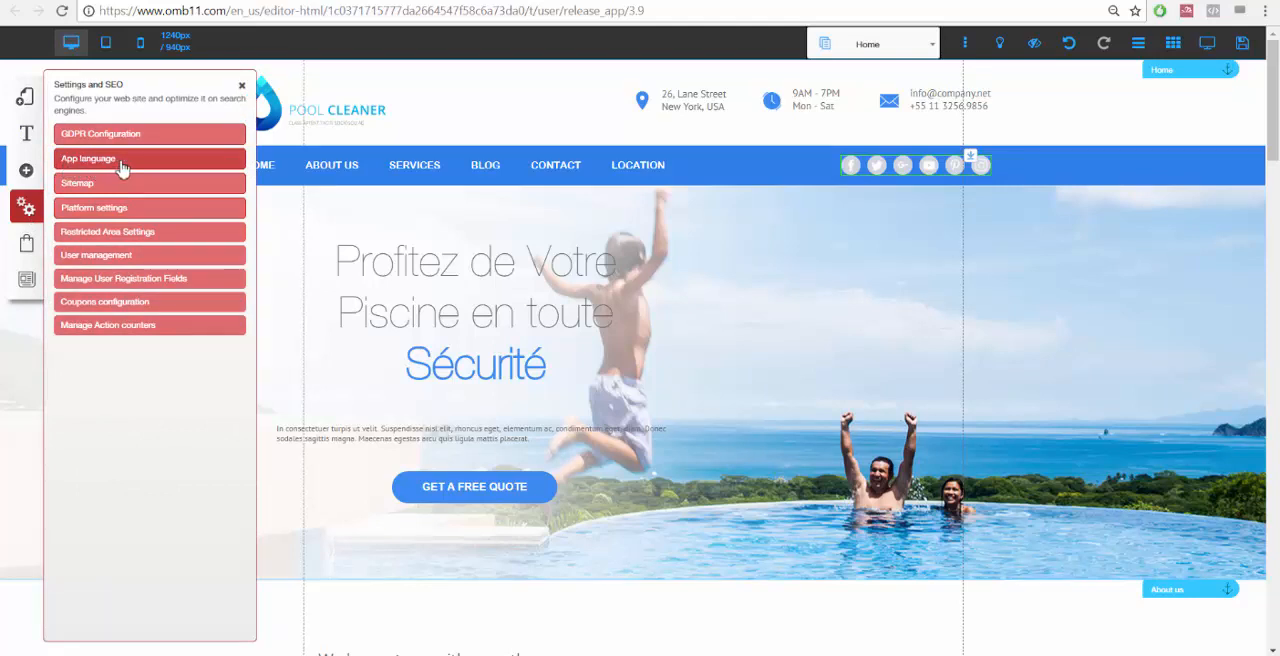
left_click(122, 162)
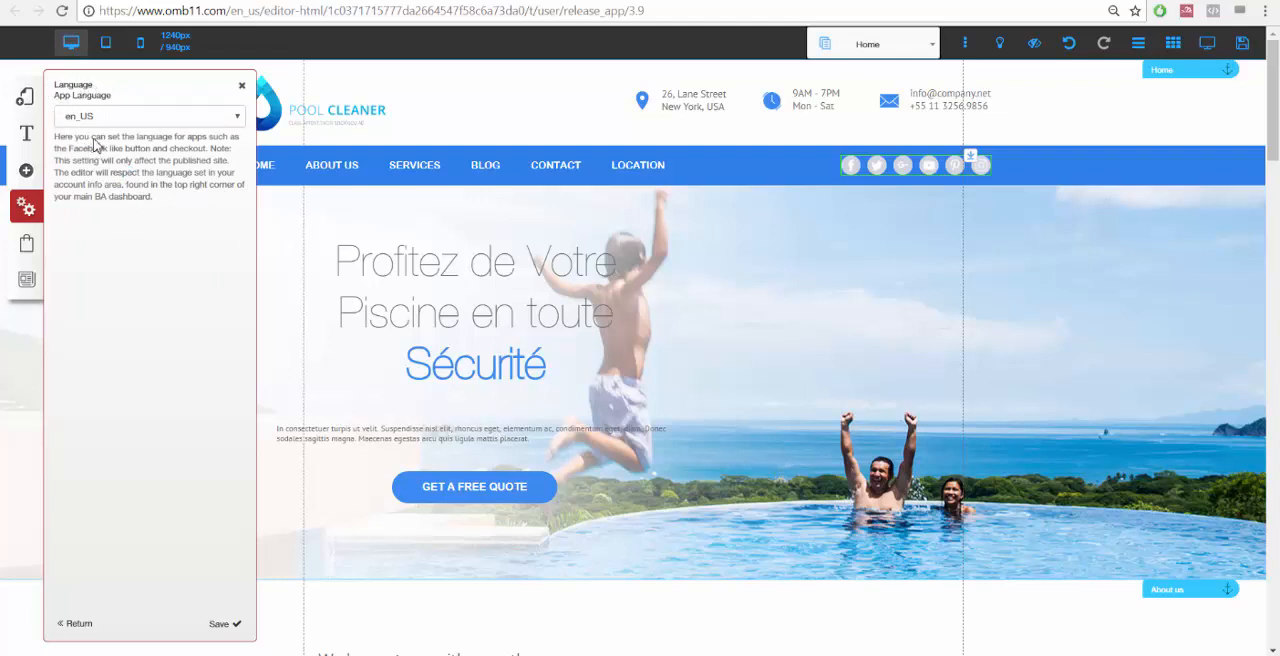
left_click(105, 117)
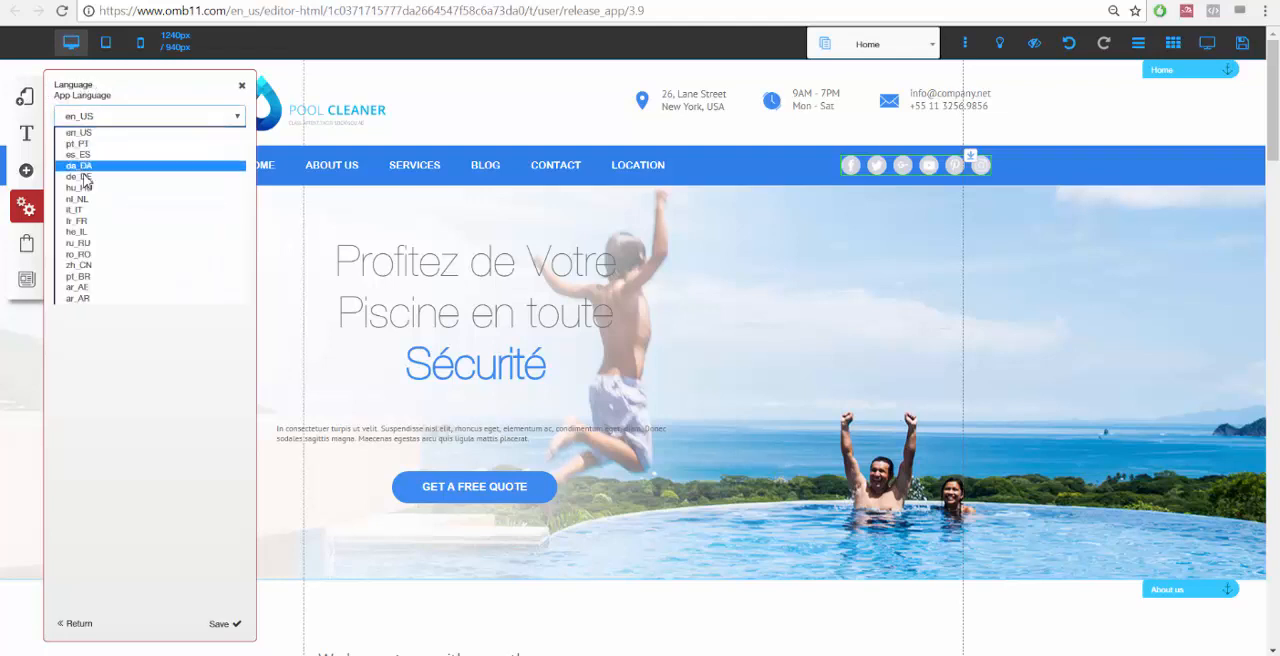
left_click(103, 223)
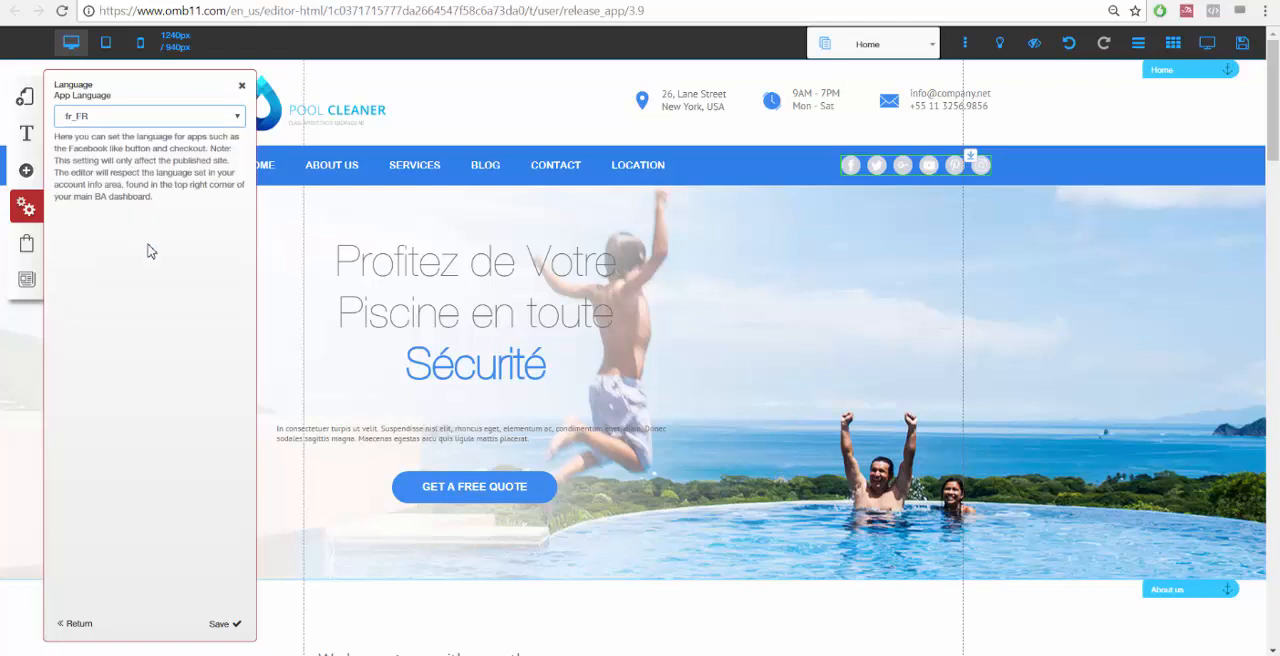
left_click(222, 625)
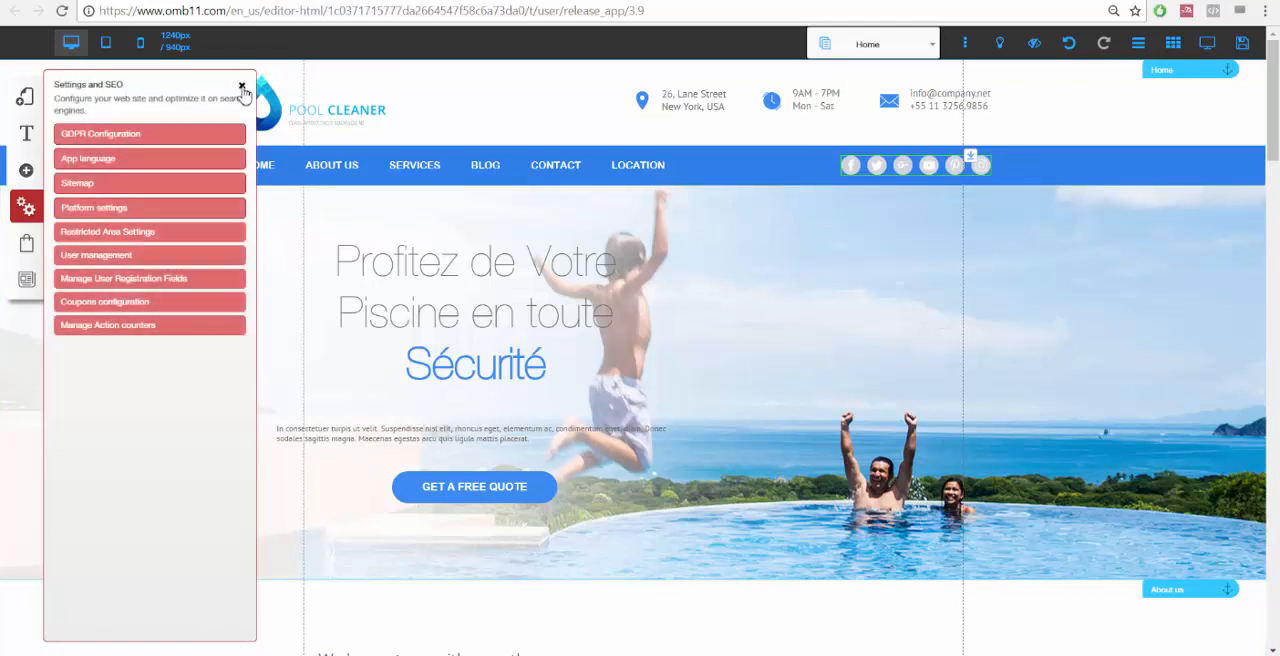
left_click(242, 87)
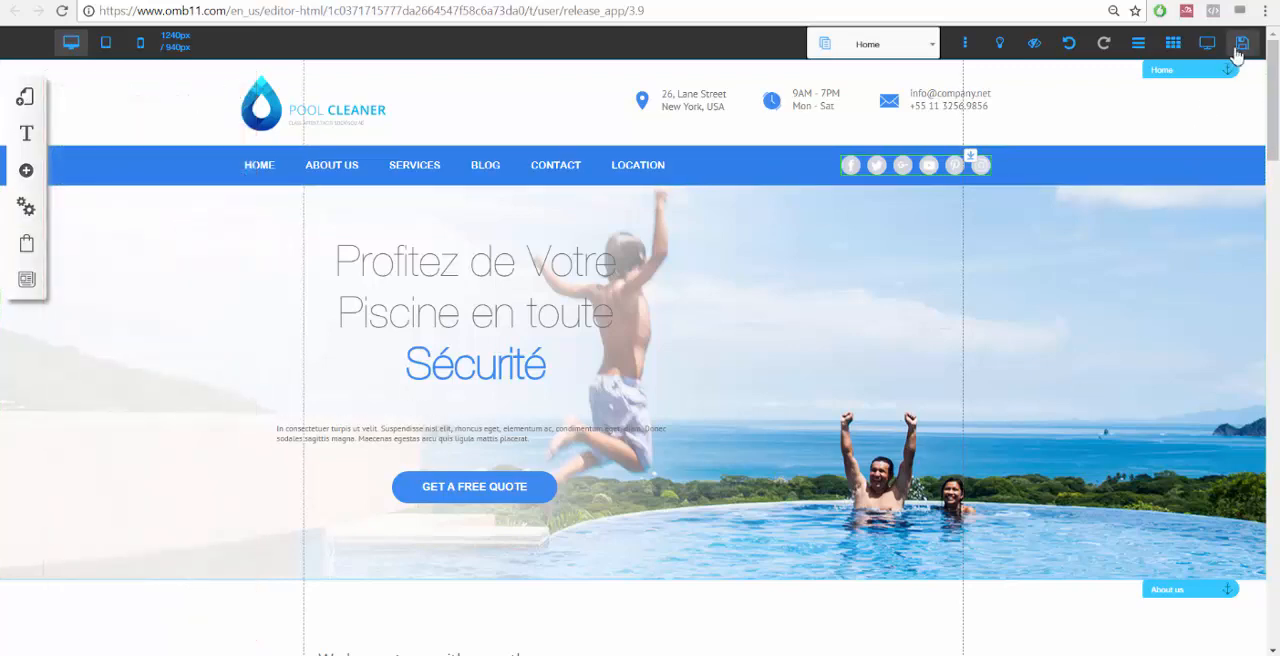
Save the site and register it under the name piscine.
left_click(1243, 47)
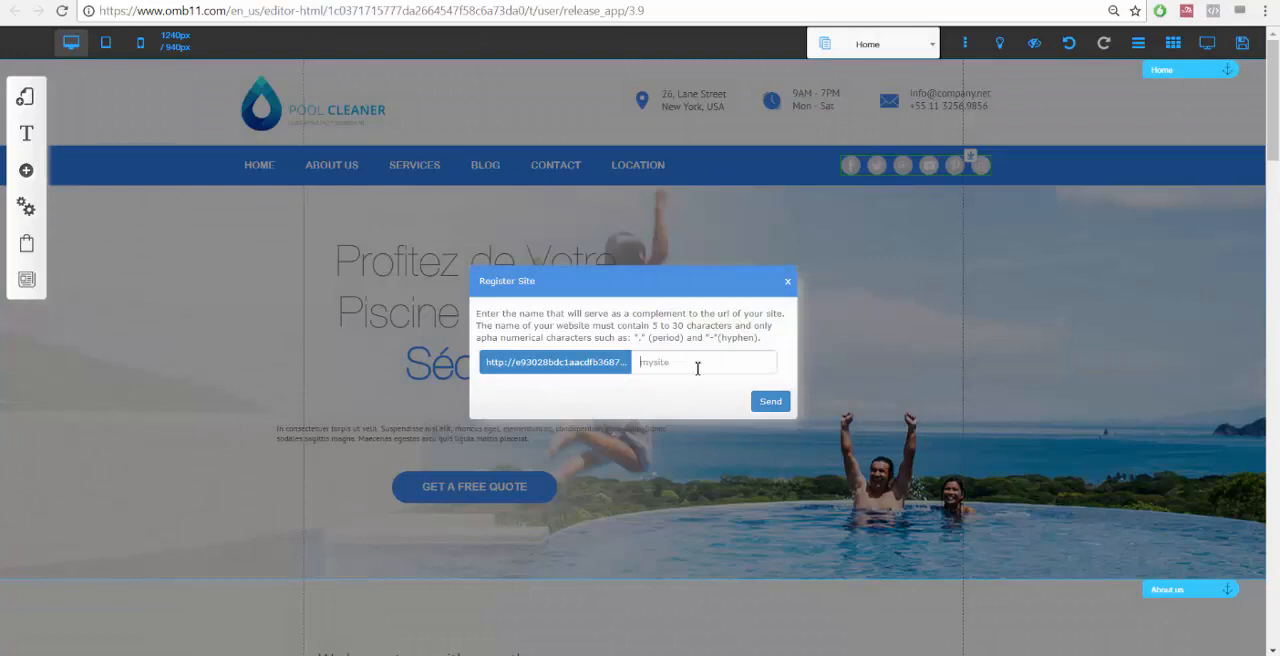
left_click(697, 365)
type("piscine")
left_click(762, 402)
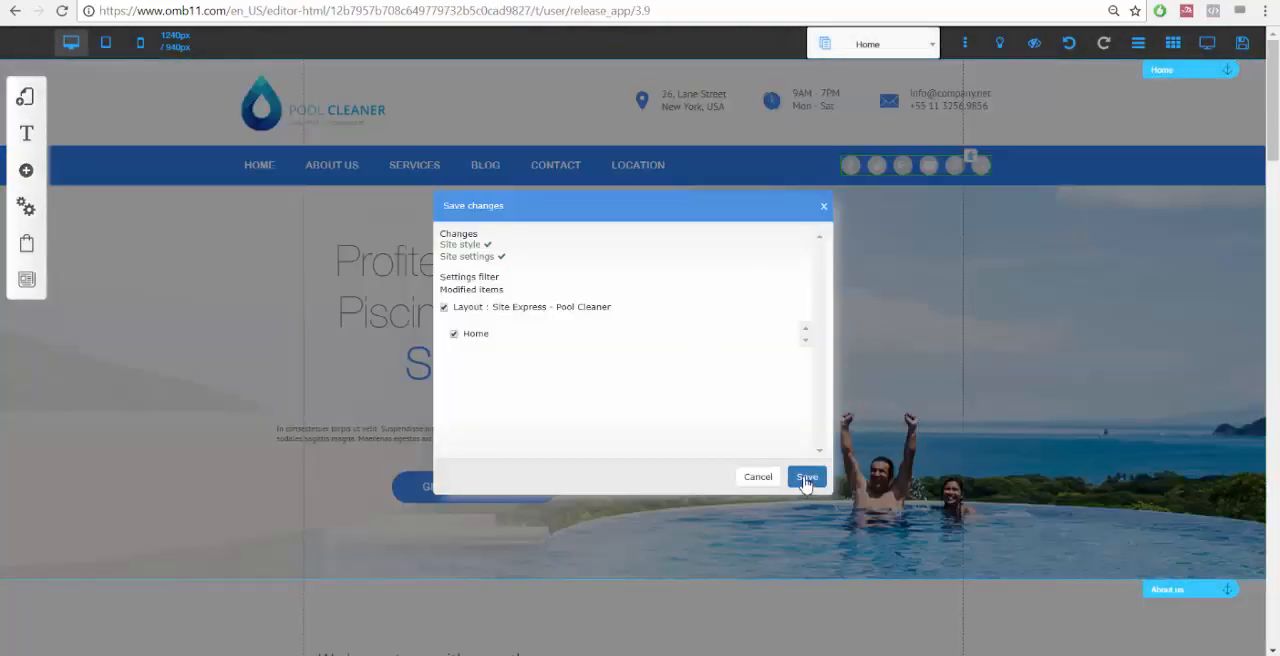
Leave the editor and reopen the piscine site for editing from My Sites.
left_click(809, 478)
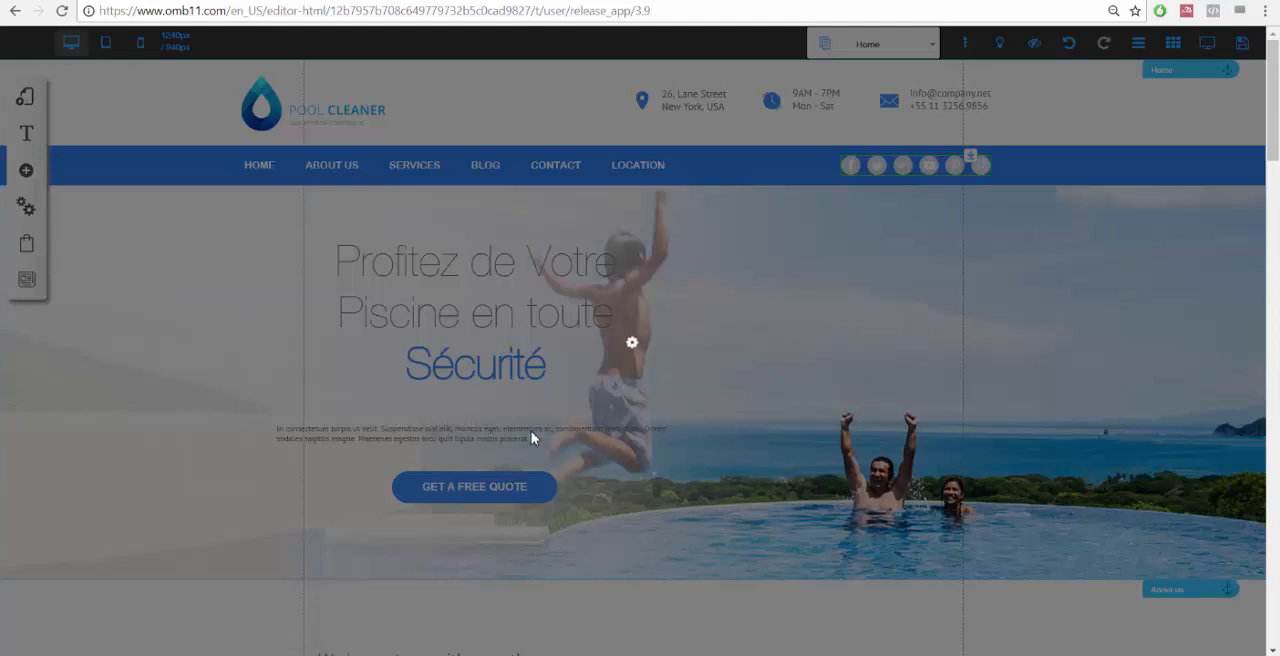
left_click(716, 307)
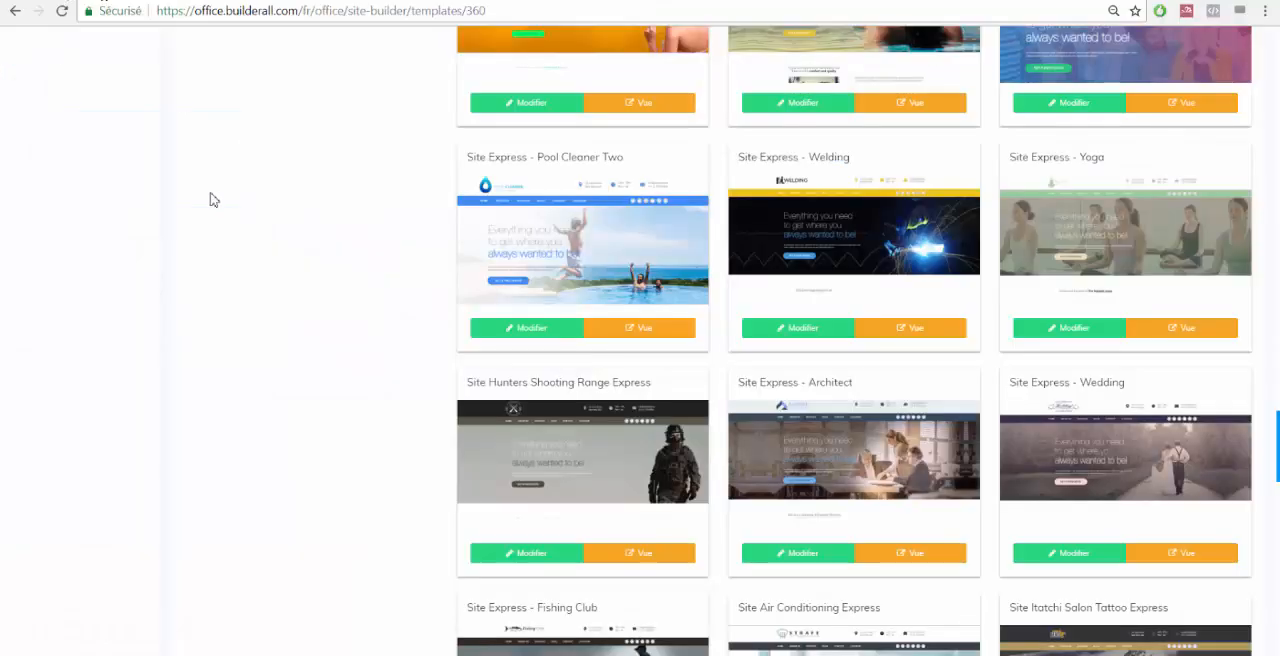
scroll(443, 220, "up", 20)
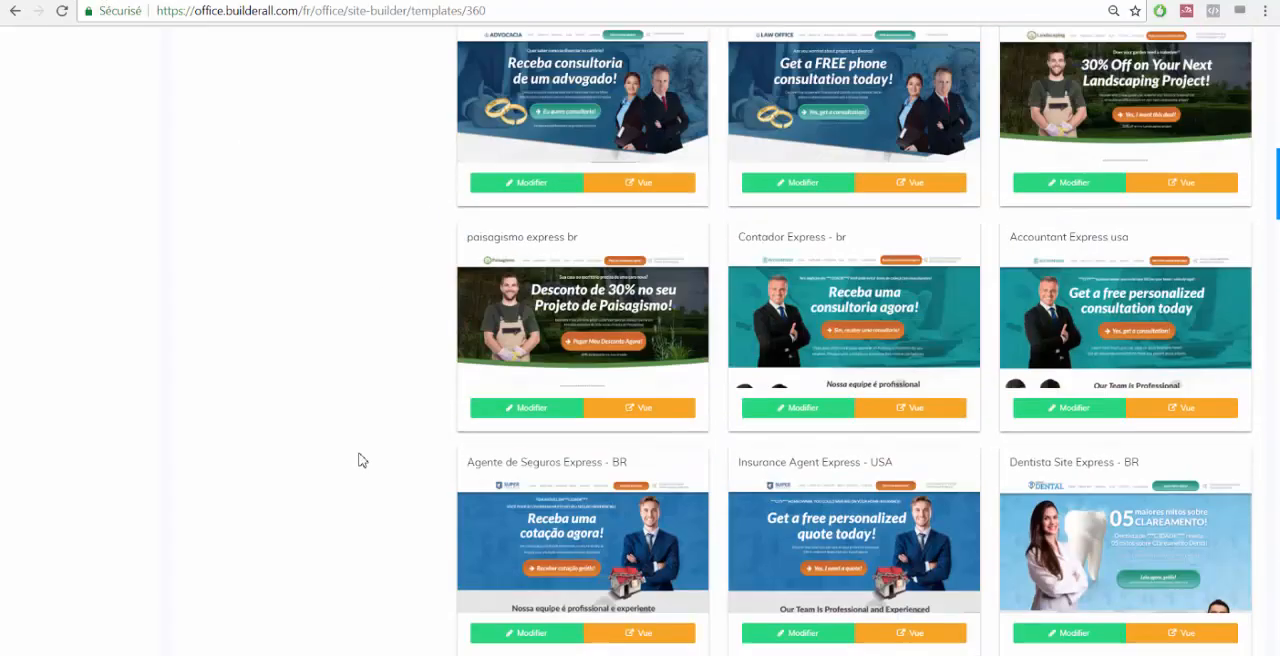
scroll(362, 460, "up", 10)
left_click(72, 158)
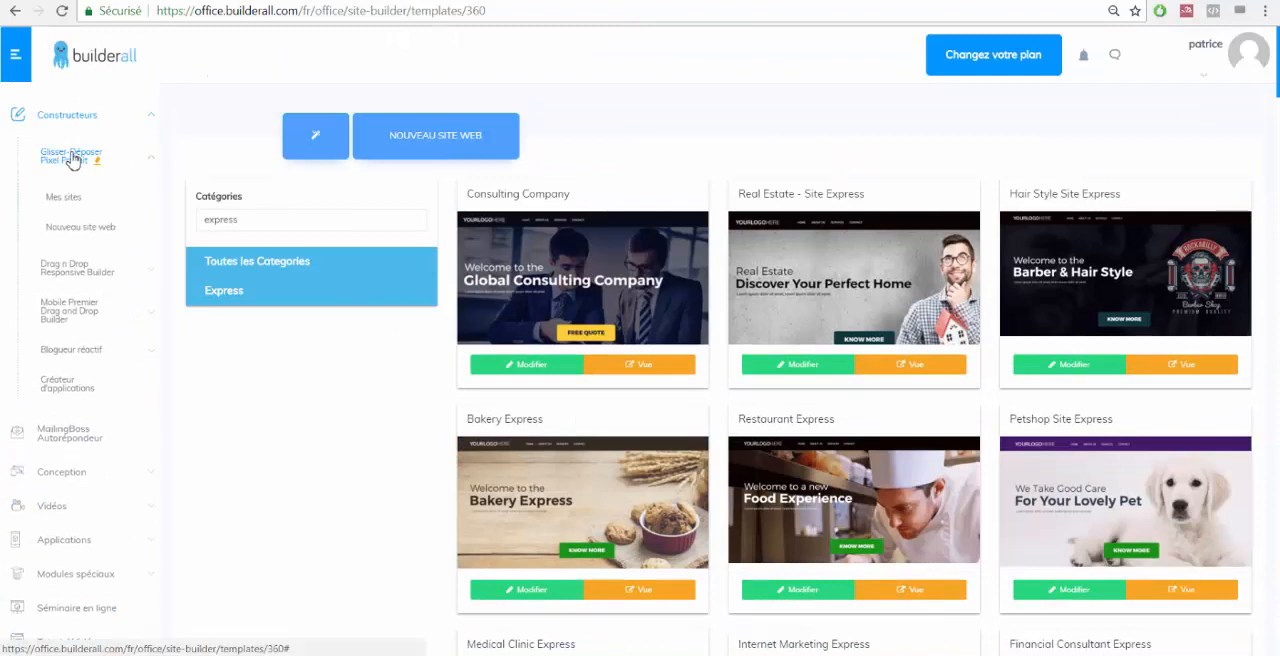
left_click(64, 198)
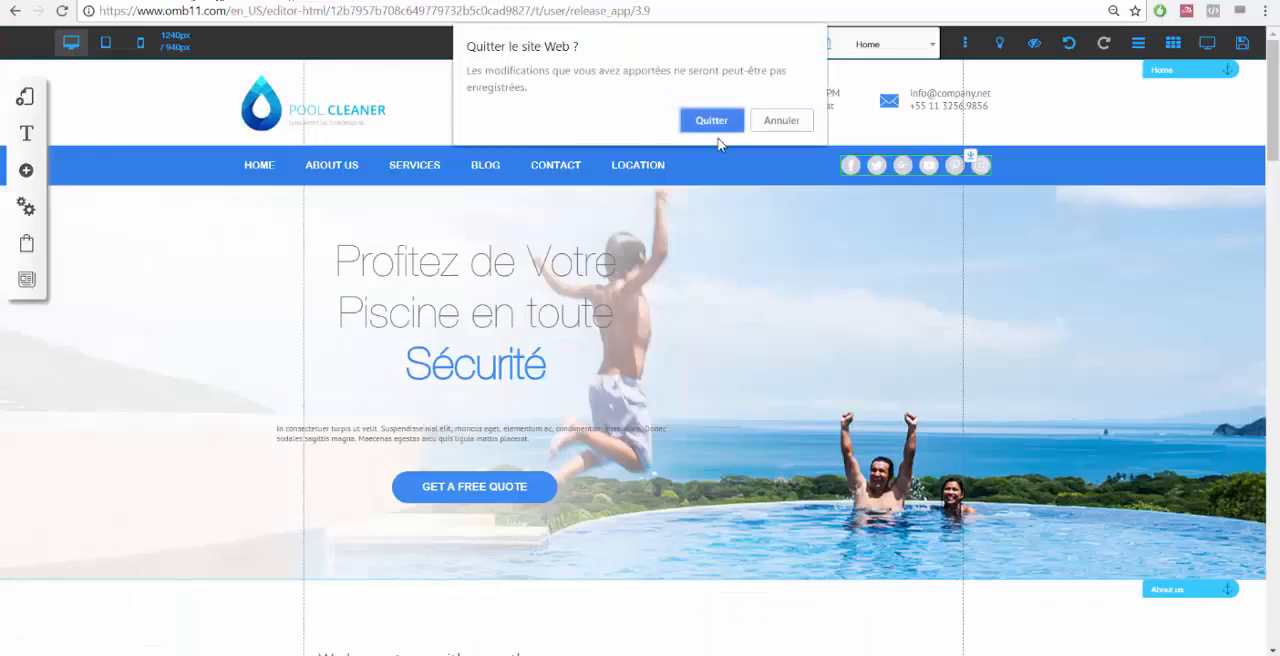
left_click(711, 121)
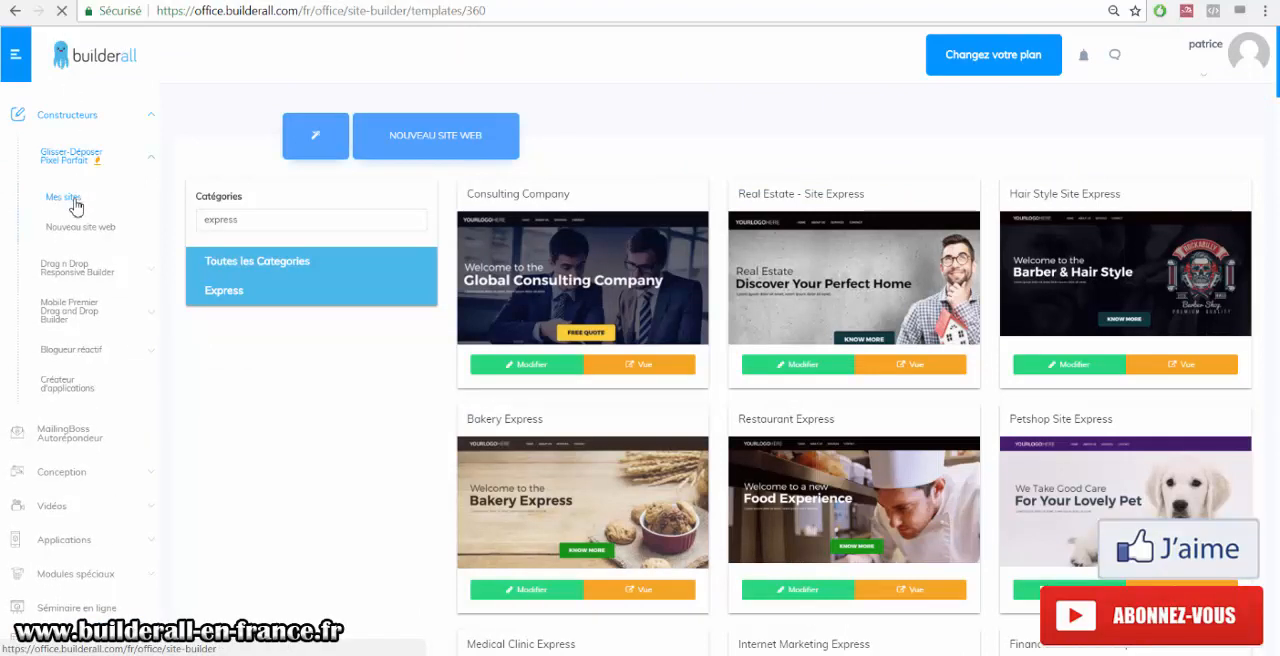
left_click(72, 200)
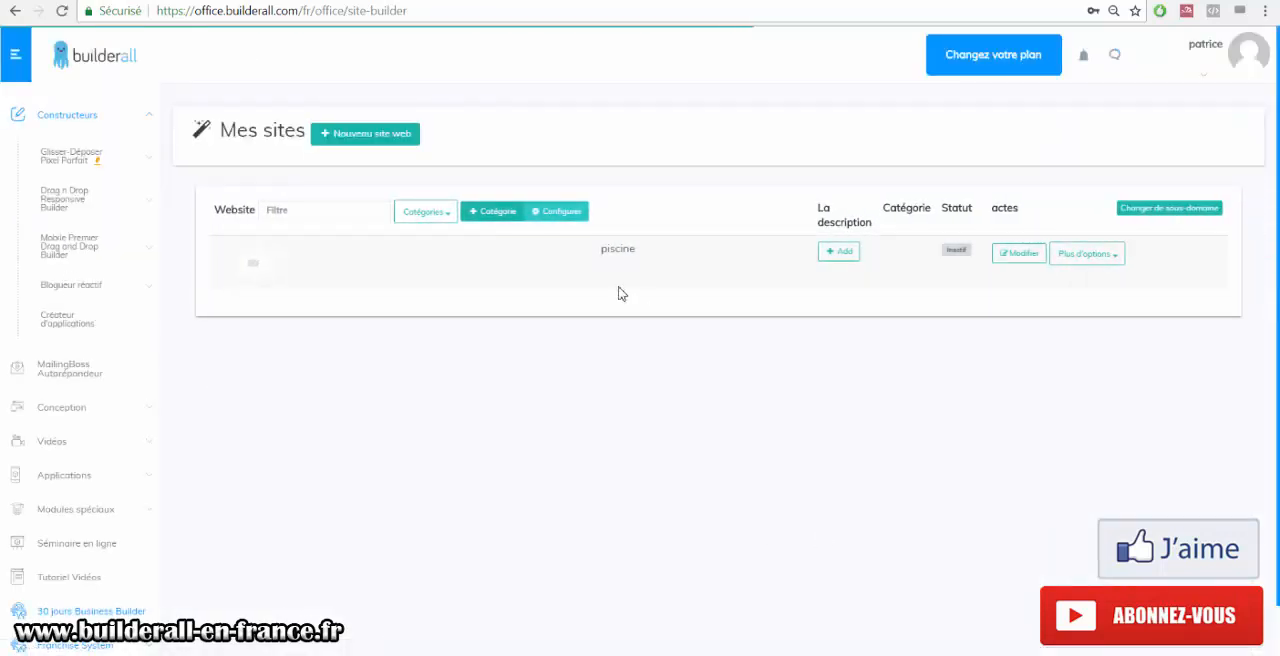
left_click(1020, 258)
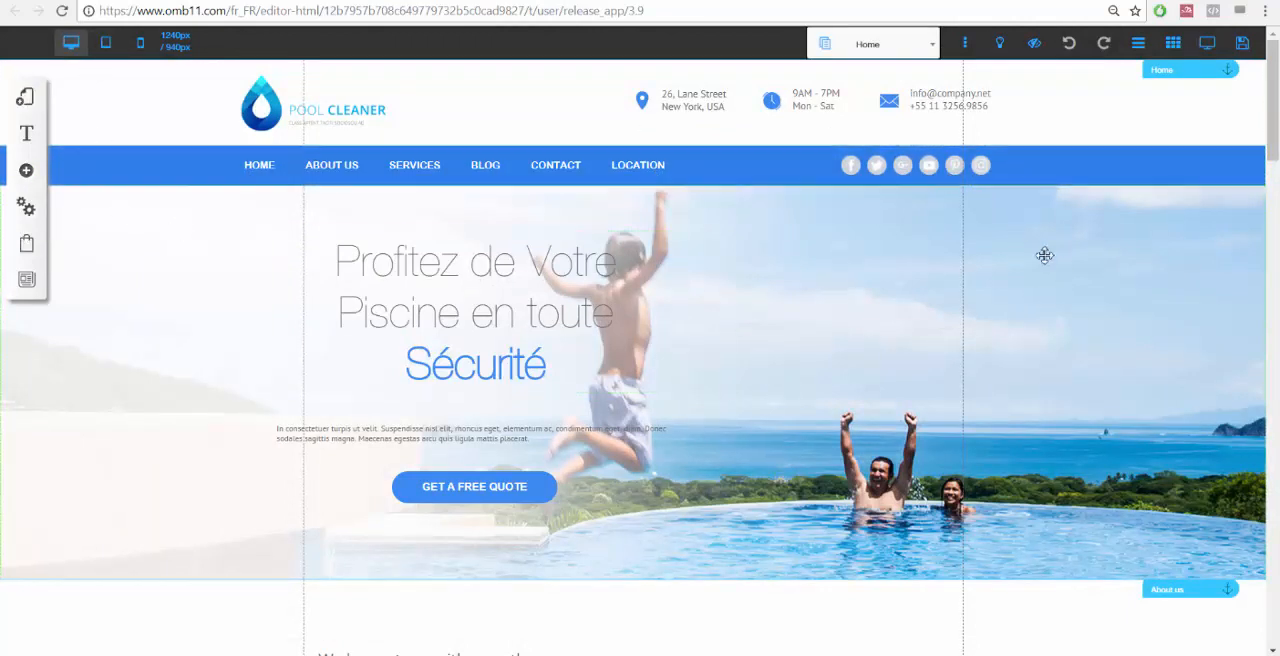
left_click(863, 168)
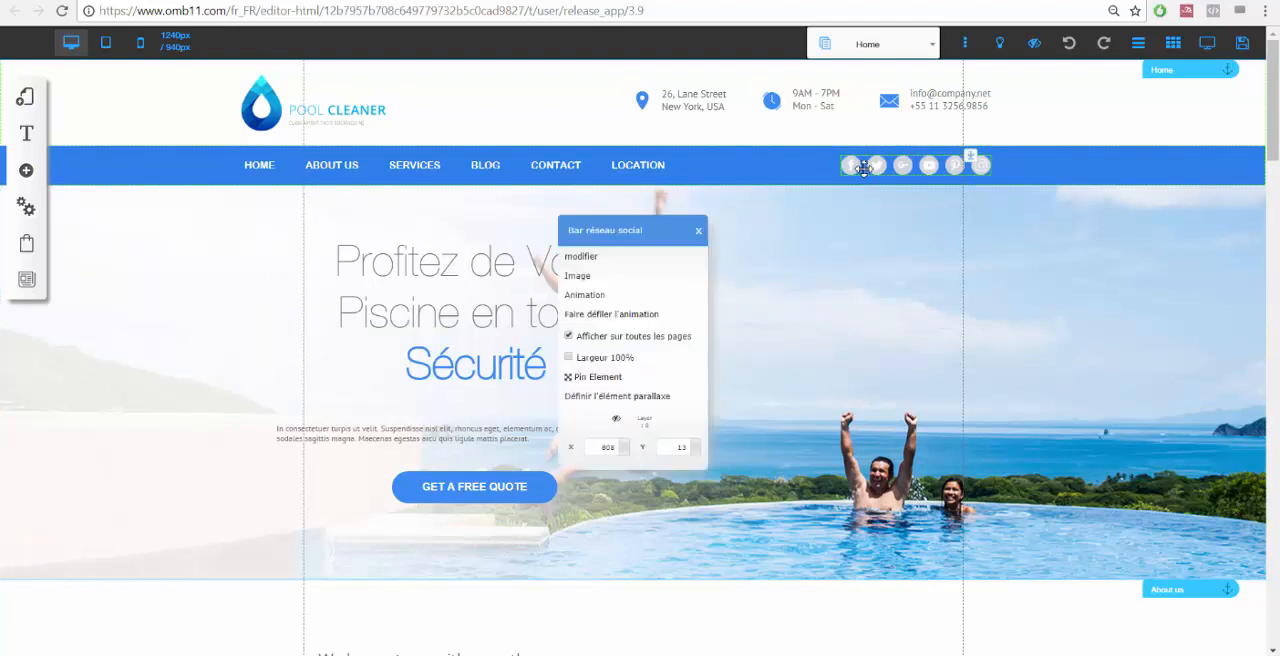
left_click(582, 257)
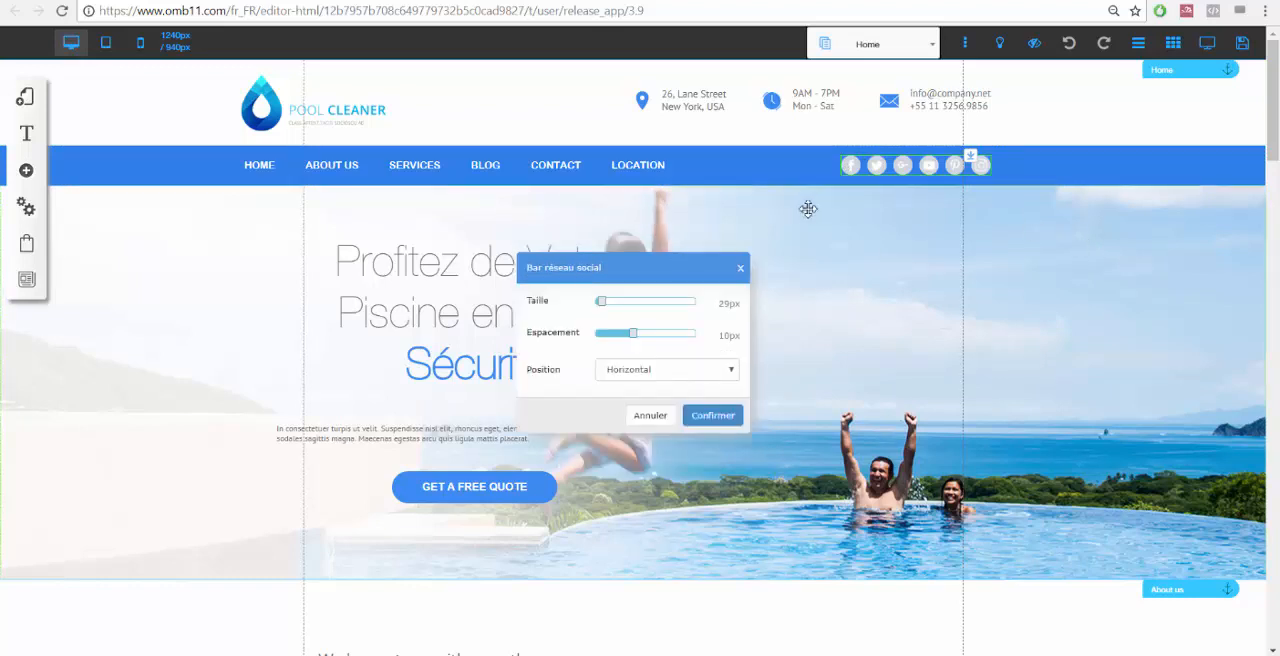
left_click(712, 415)
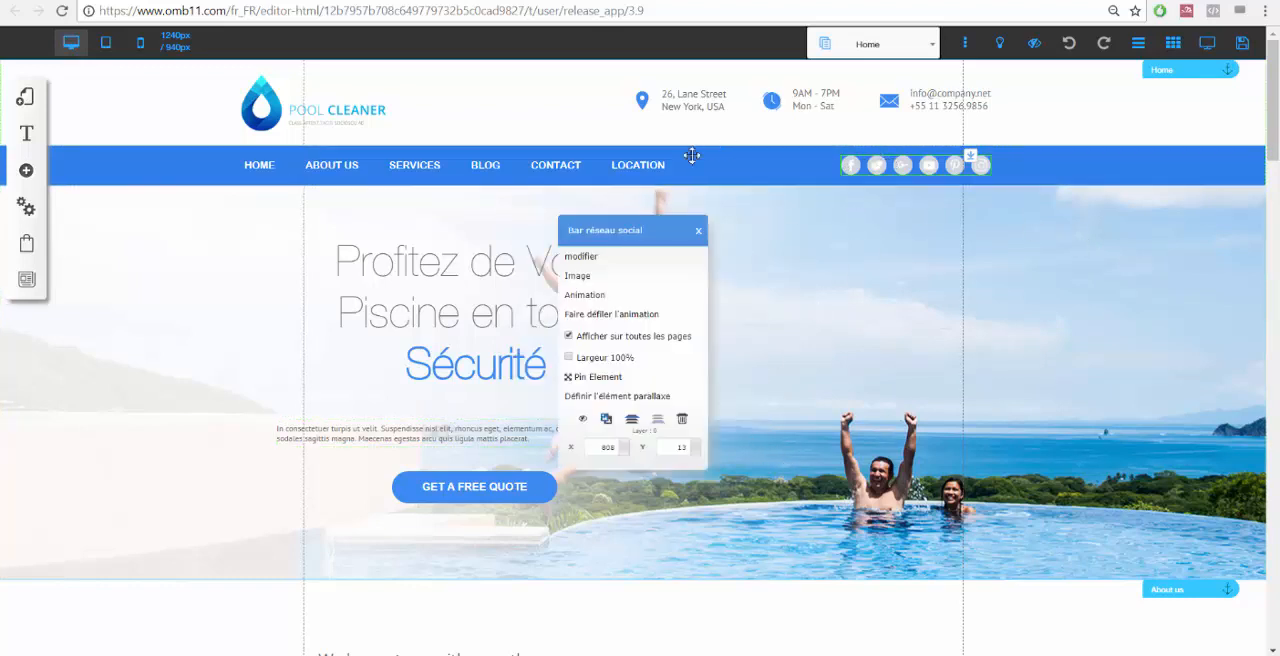
Open the social network bar's icon list and review each network icon's settings.
left_click(684, 279)
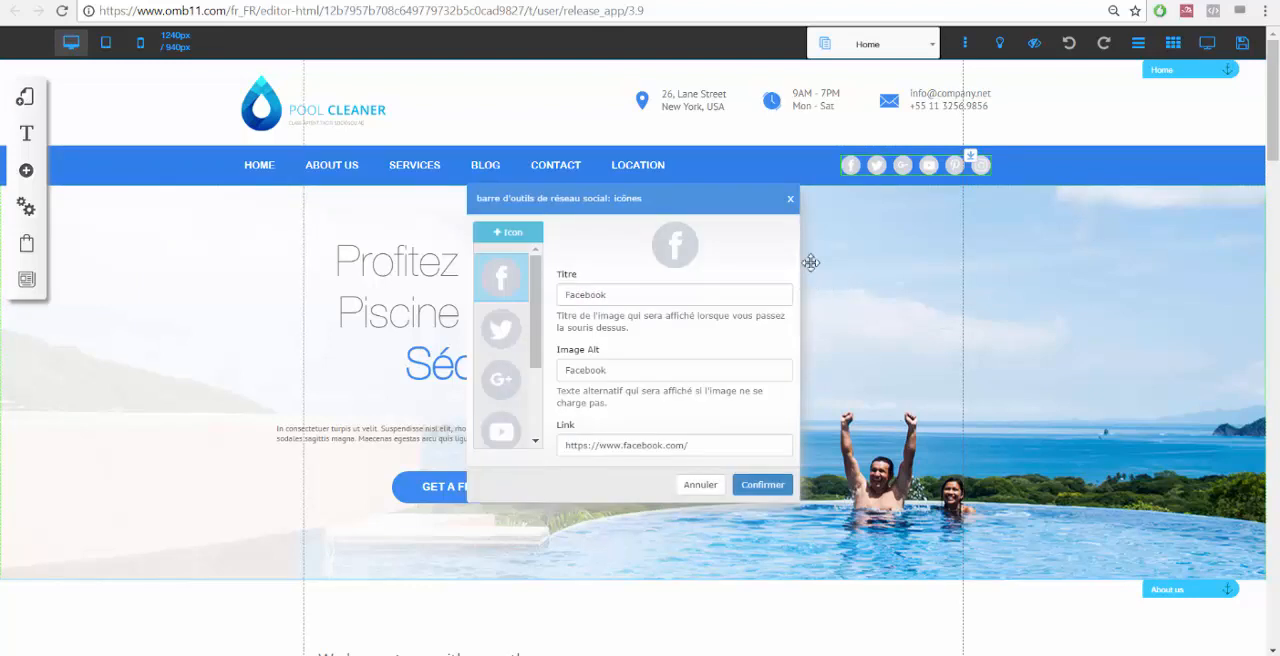
left_click(510, 337)
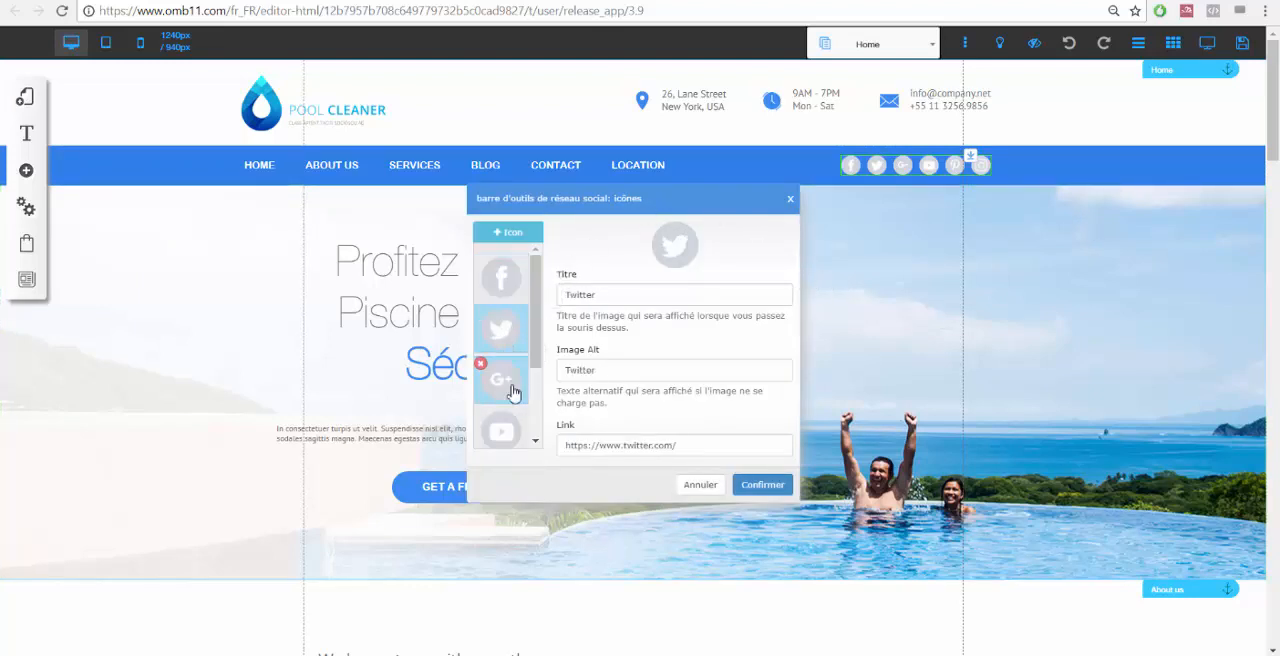
left_click(505, 380)
left_click(505, 438)
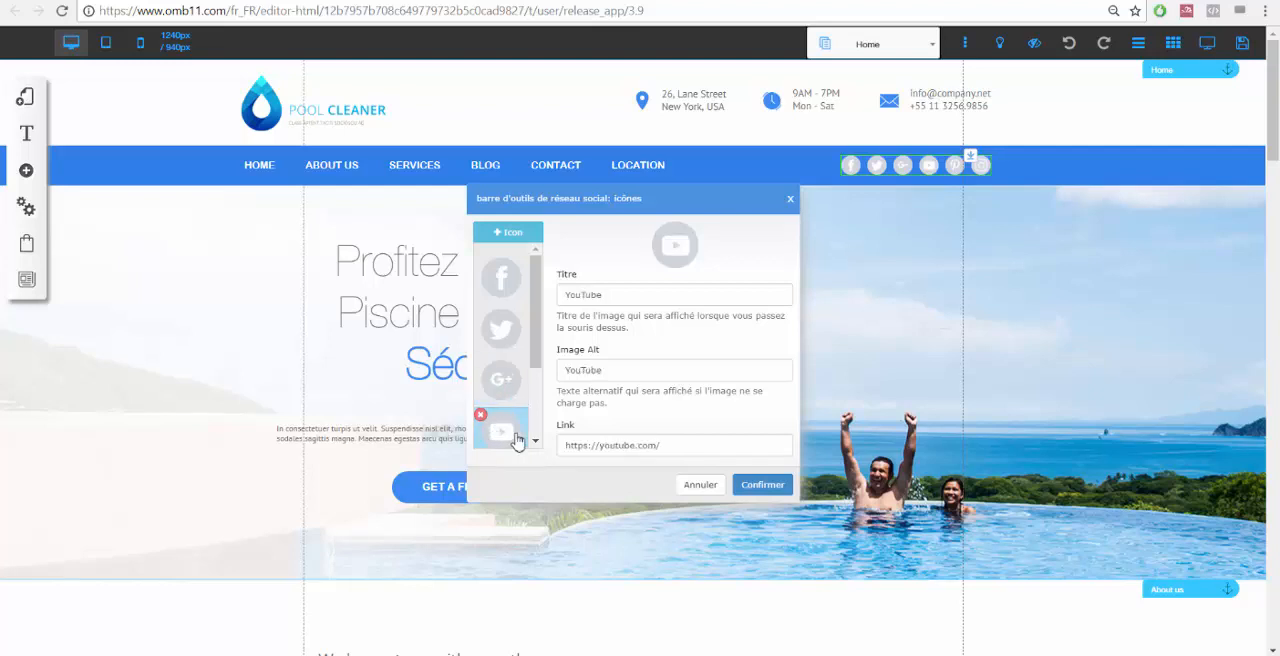
scroll(507, 420, "down", 2)
left_click(505, 360)
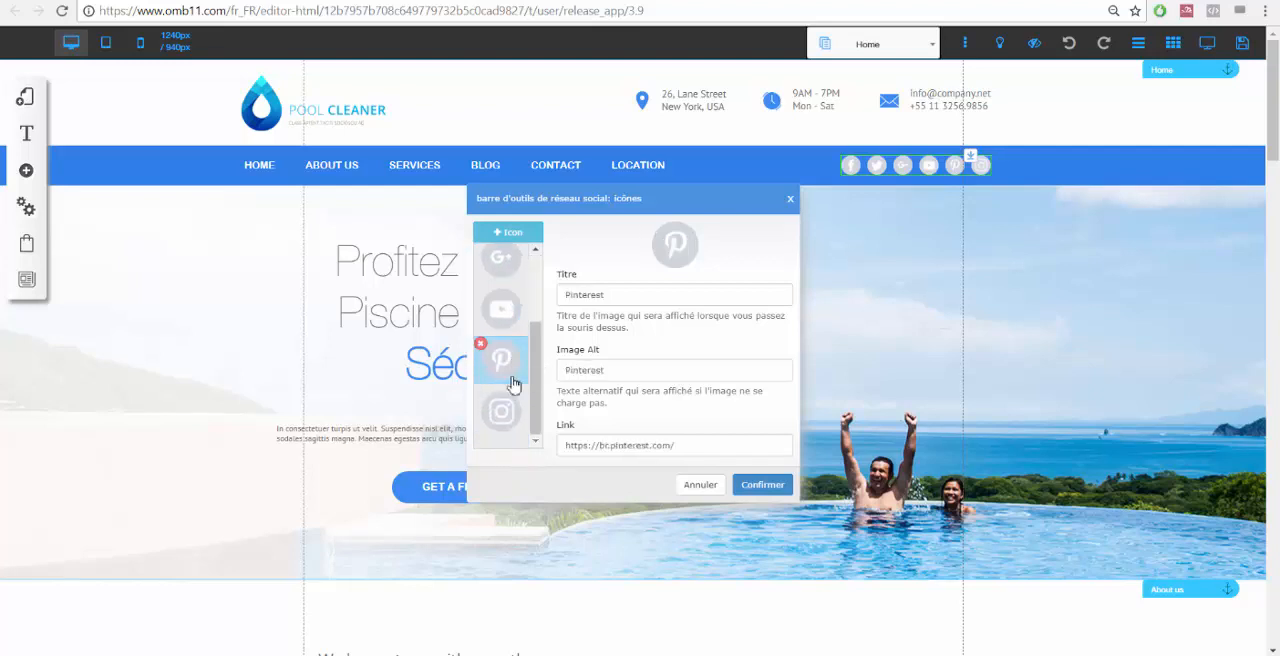
left_click(507, 412)
scroll(503, 357, "up", 3)
left_click(504, 284)
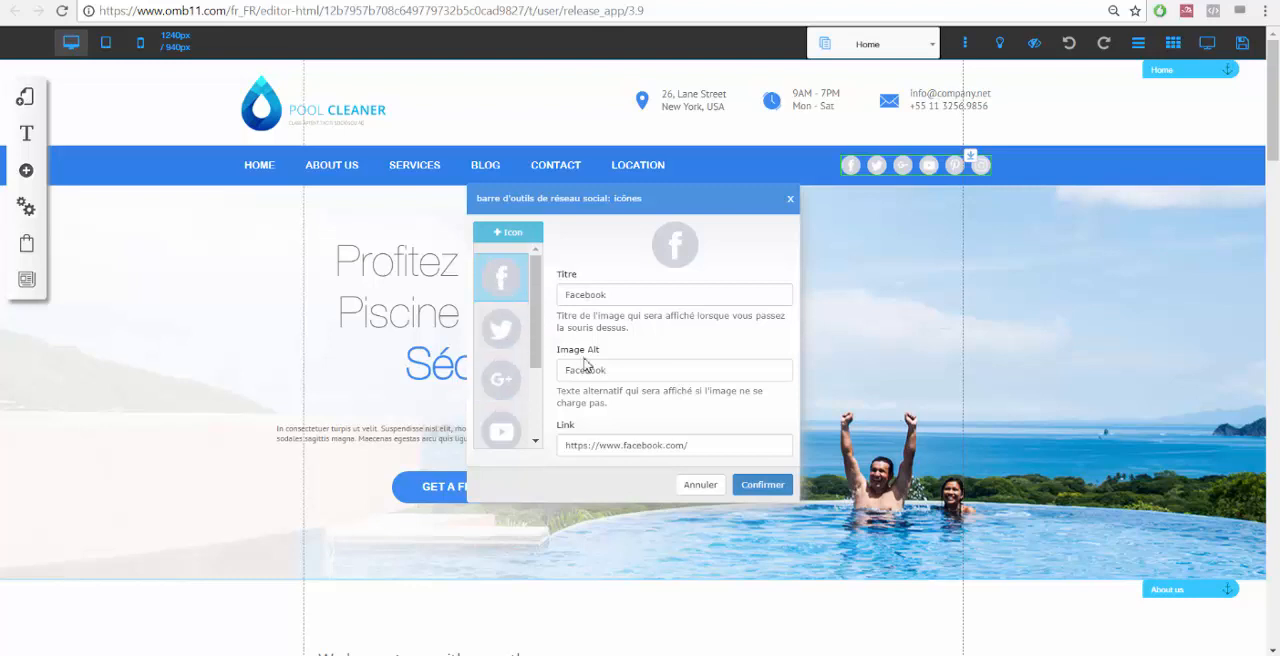
left_click(607, 295)
double_click(636, 294)
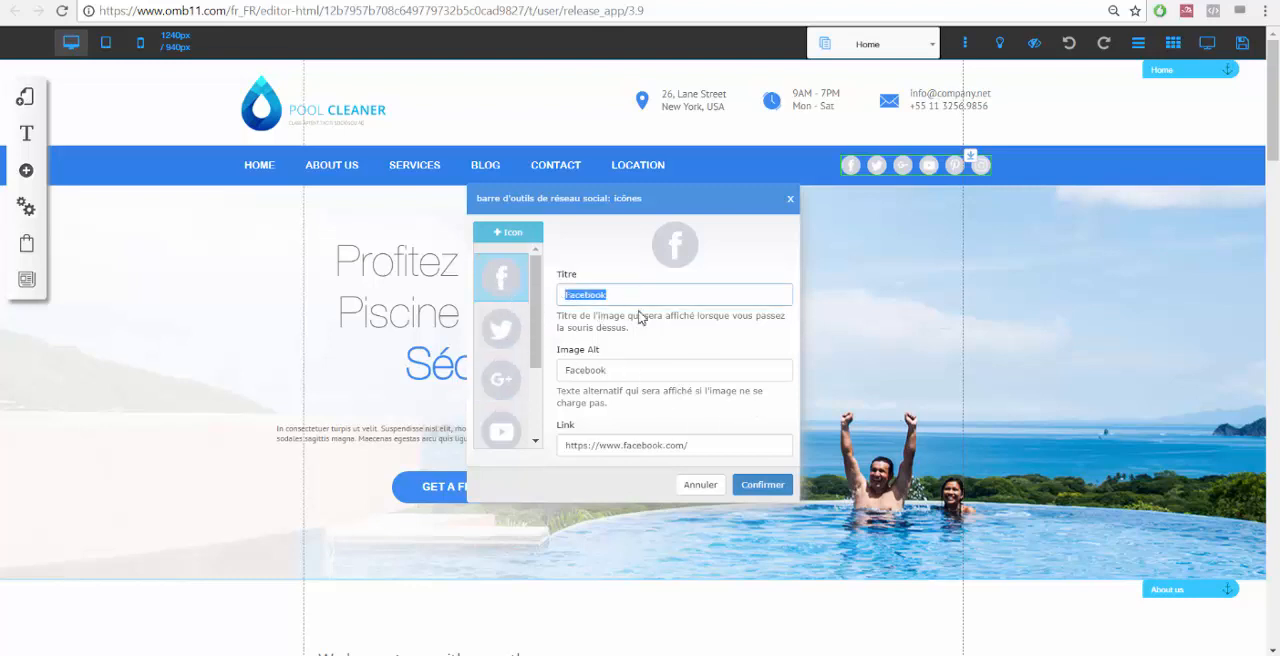
scroll(607, 395, "down", 1)
left_click(716, 447)
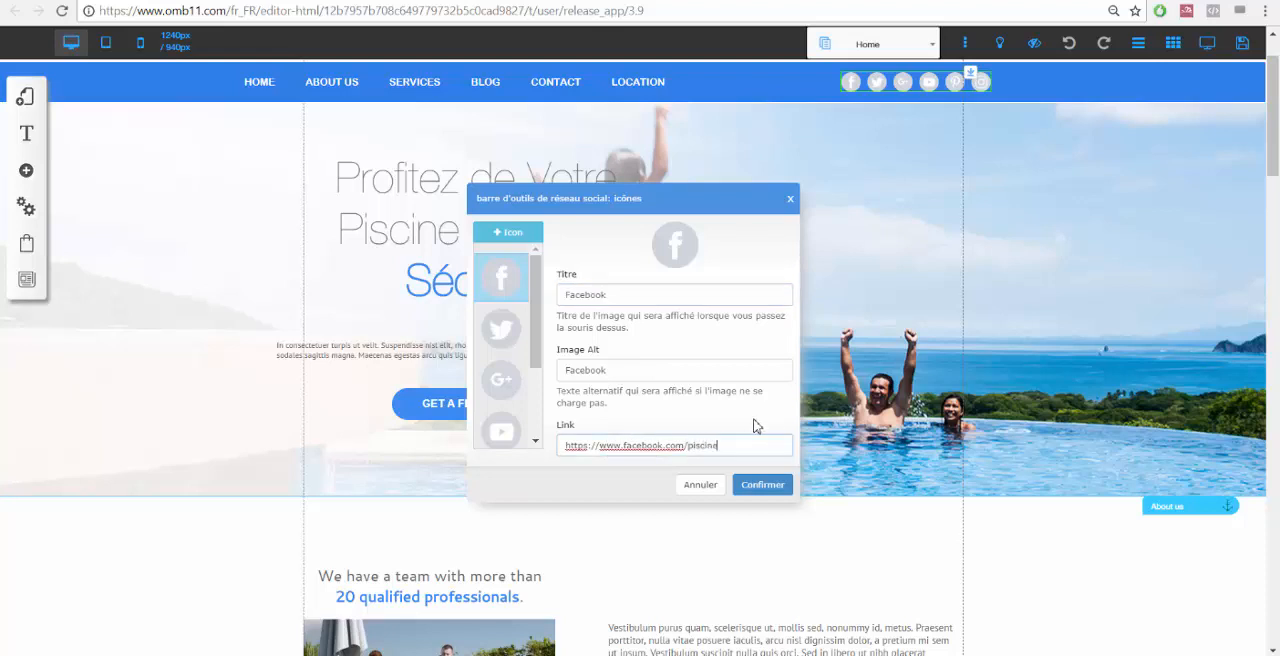
left_click(757, 485)
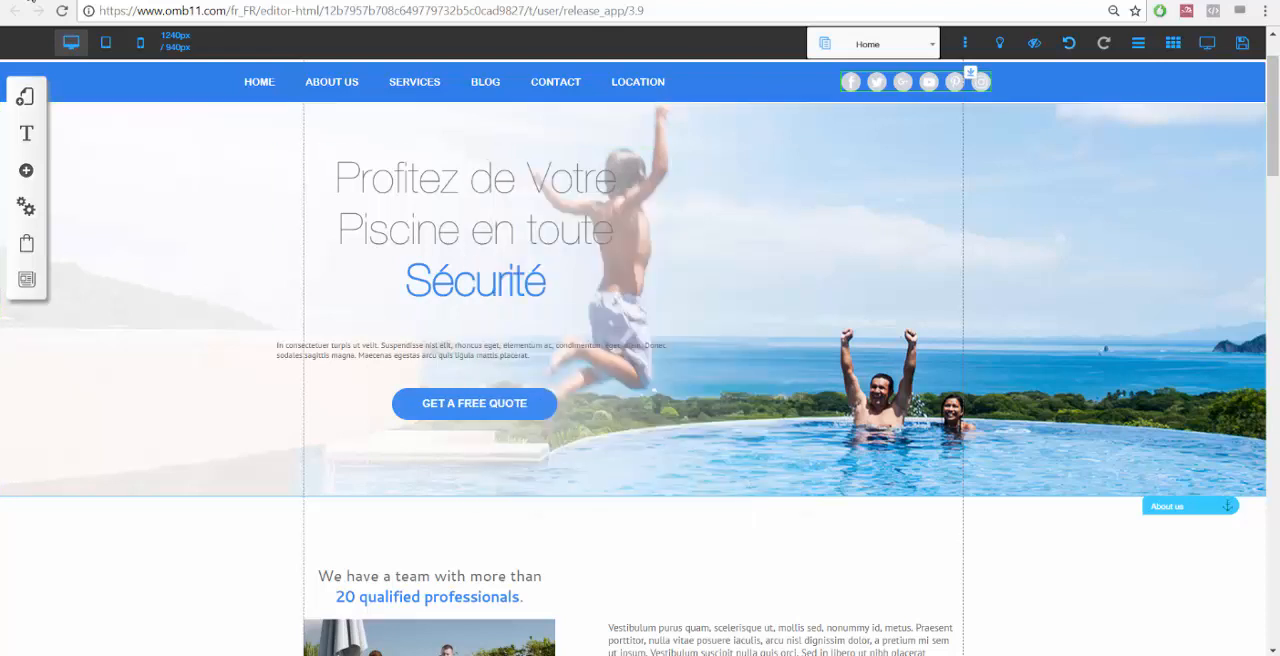
Delete the Twitter icon from the social network bar and confirm the icon changes.
left_click(891, 81)
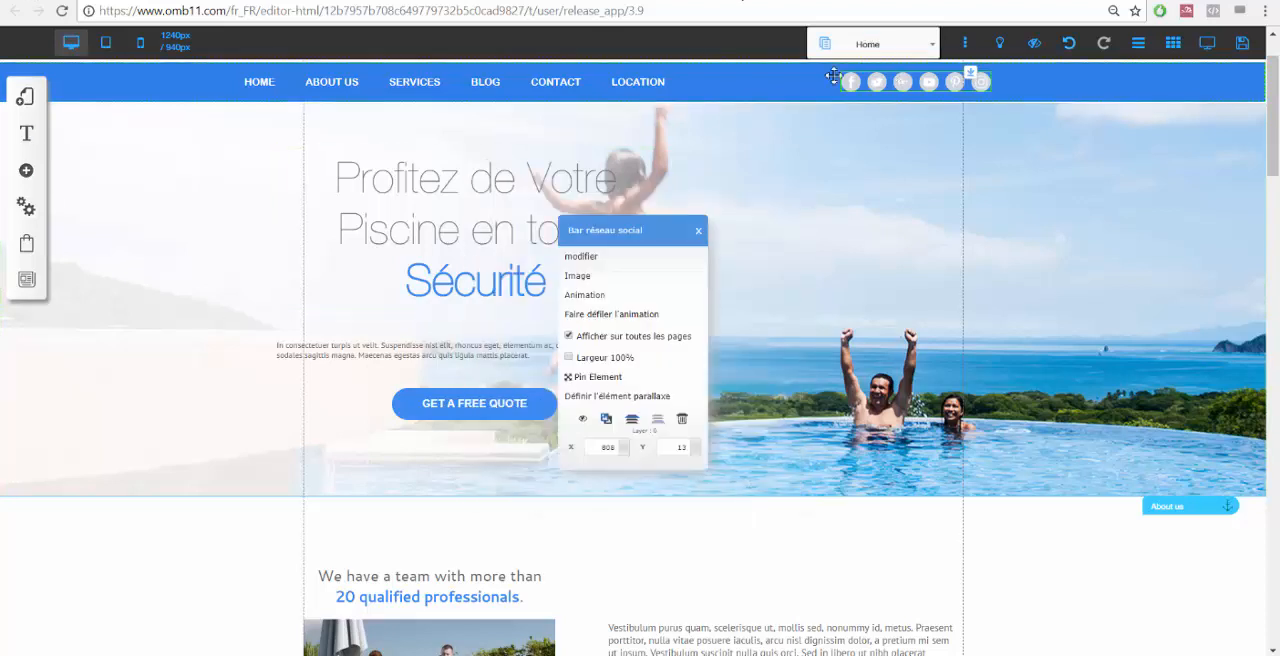
left_click(591, 285)
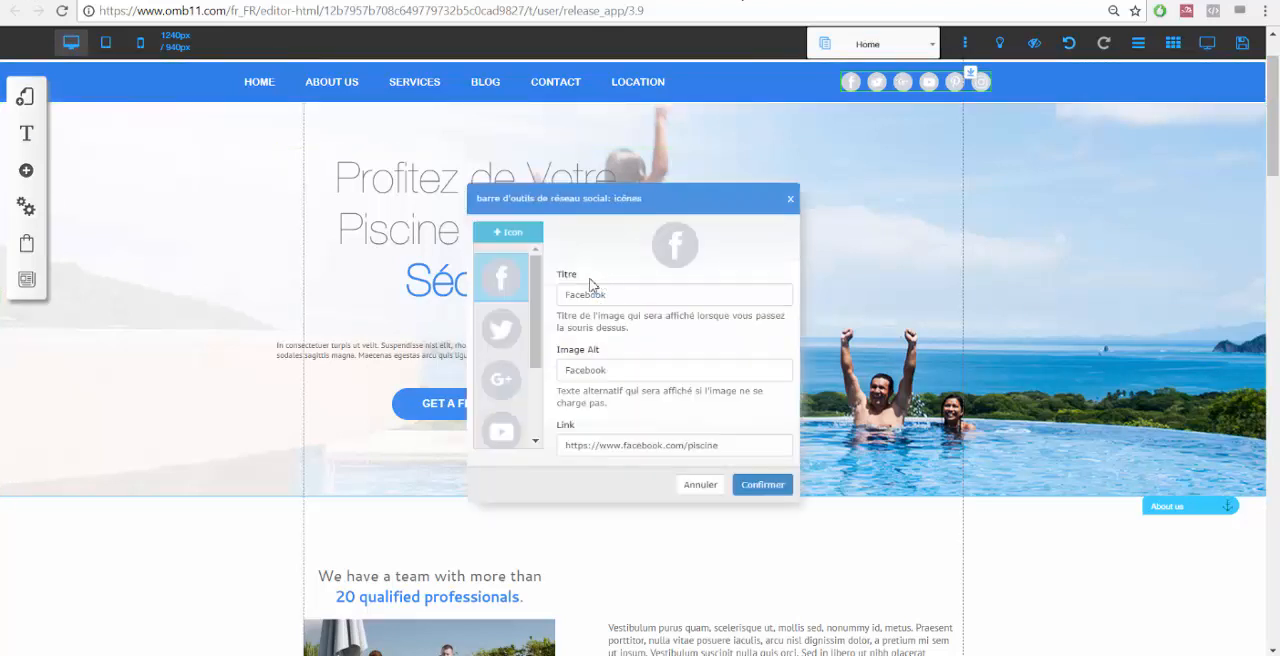
left_click(486, 328)
left_click(480, 313)
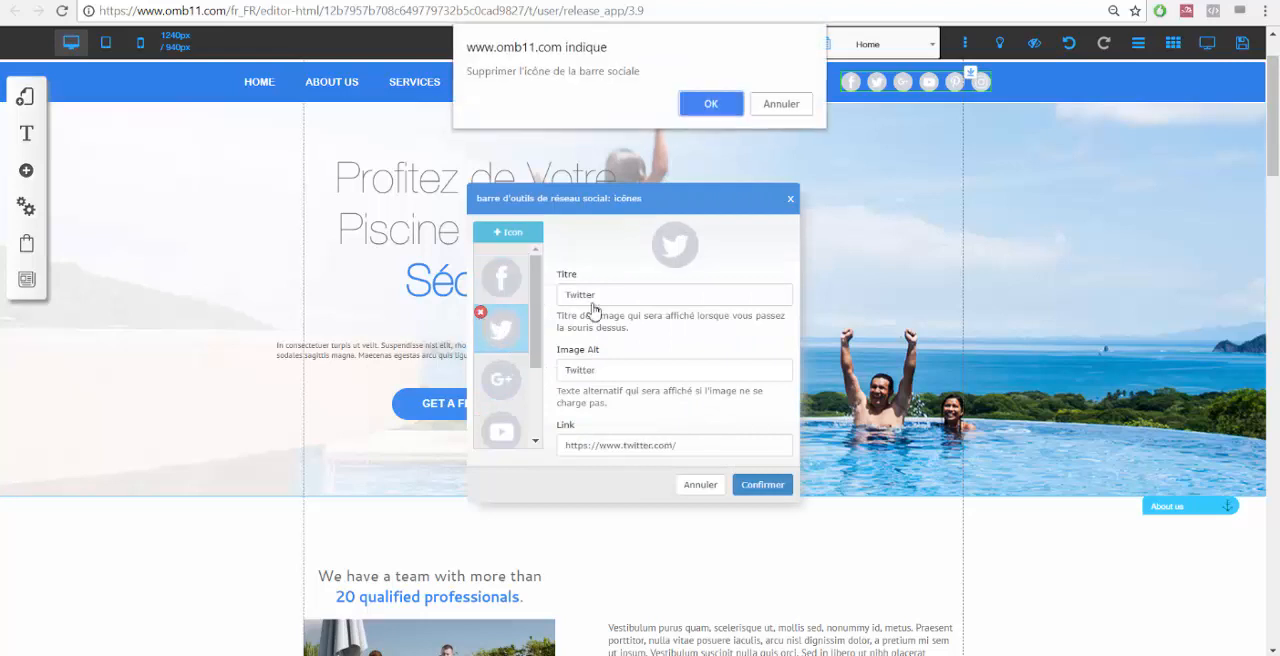
left_click(710, 105)
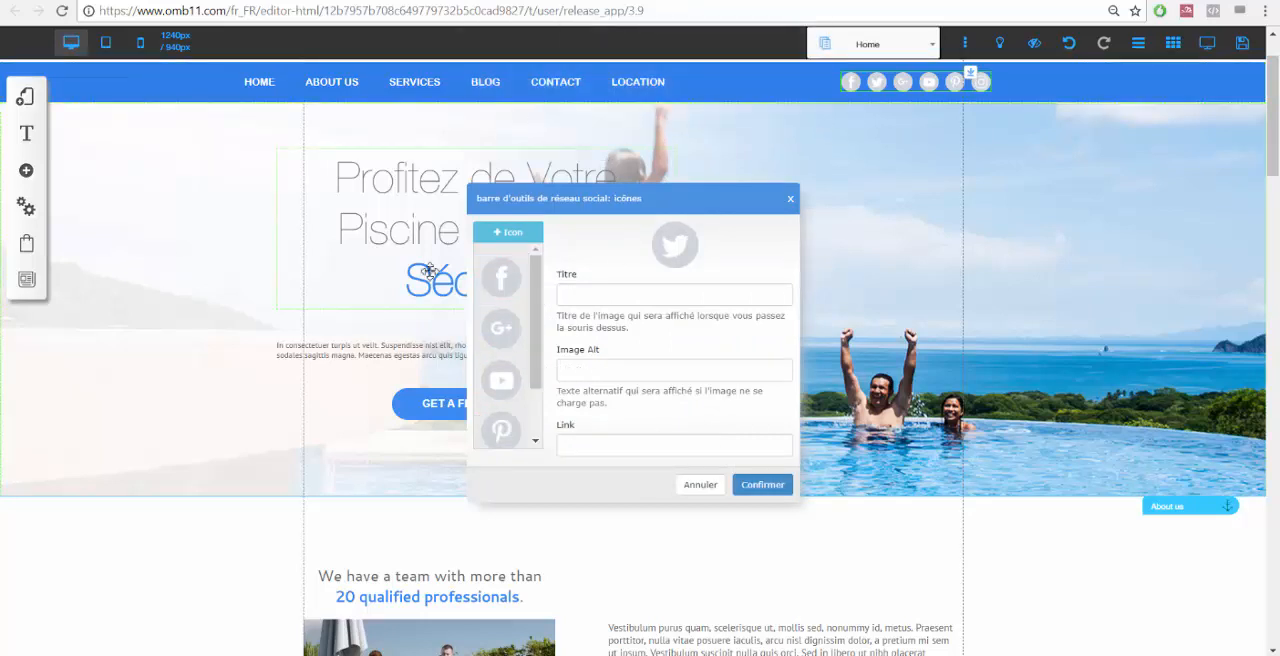
left_click(518, 383)
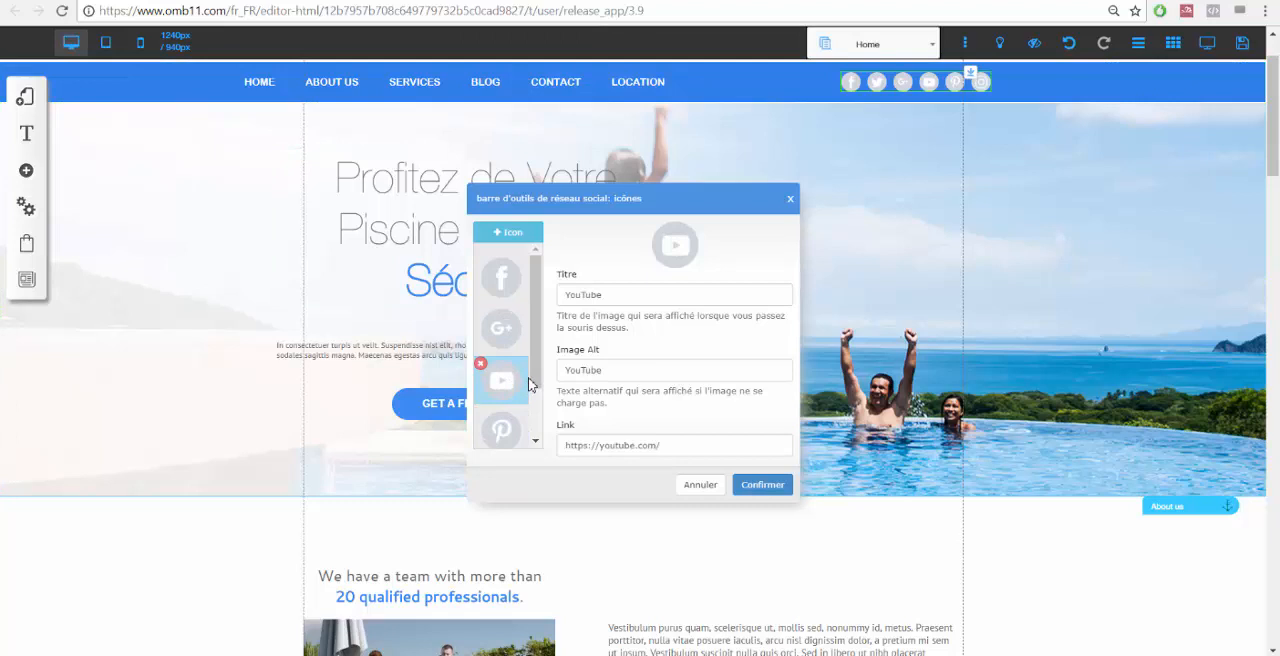
left_click(633, 445)
left_click(759, 488)
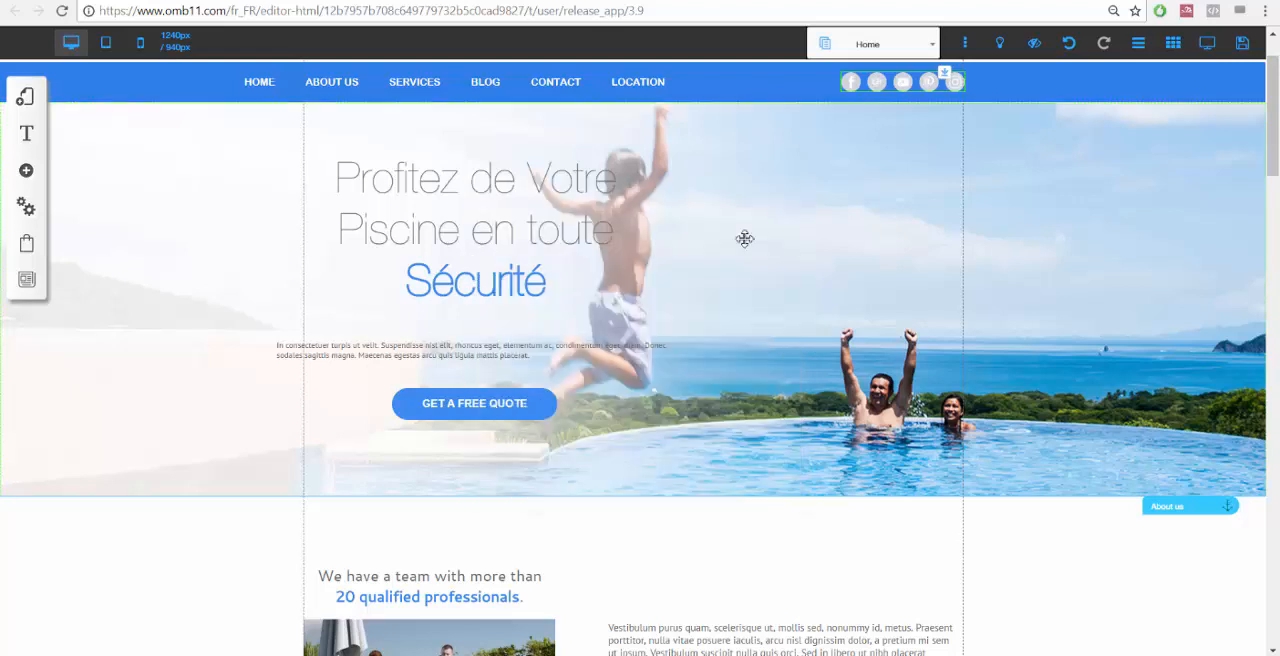
Change the hero button's text to "OBTENEZ VOTRE DEVIS GRATUIT" and confirm.
scroll(200, 250, "down", 2)
left_click(470, 240)
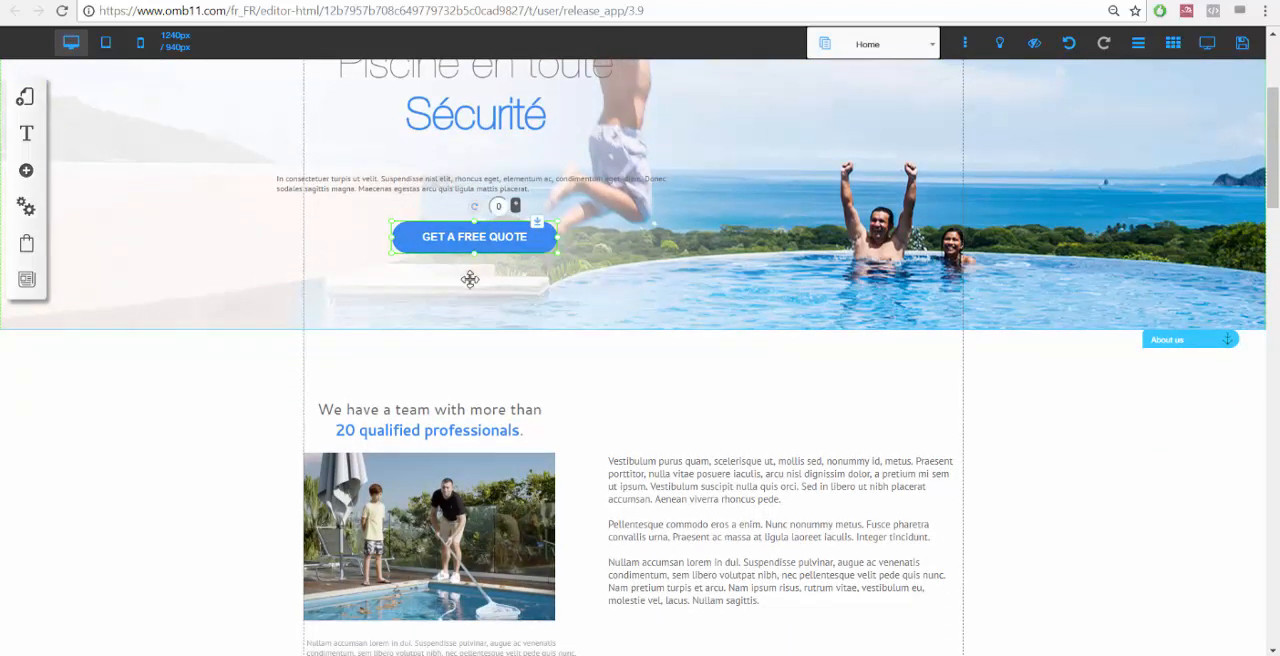
left_click(476, 247)
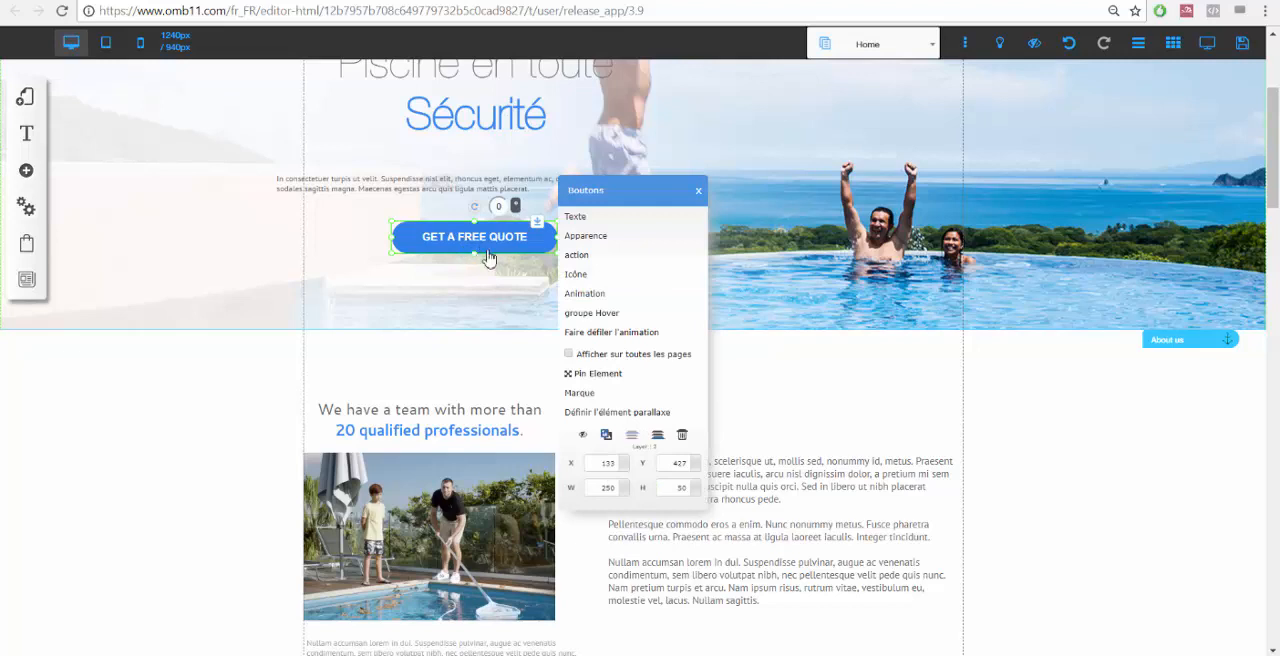
left_click(598, 219)
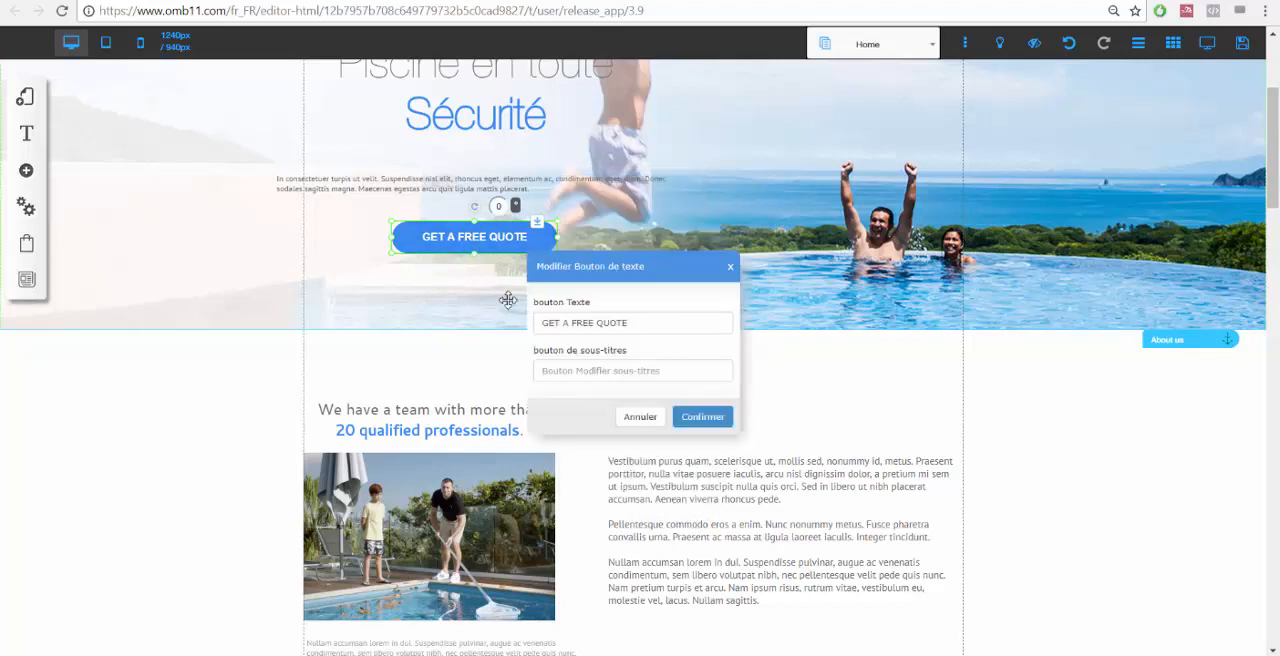
triple_click(627, 322)
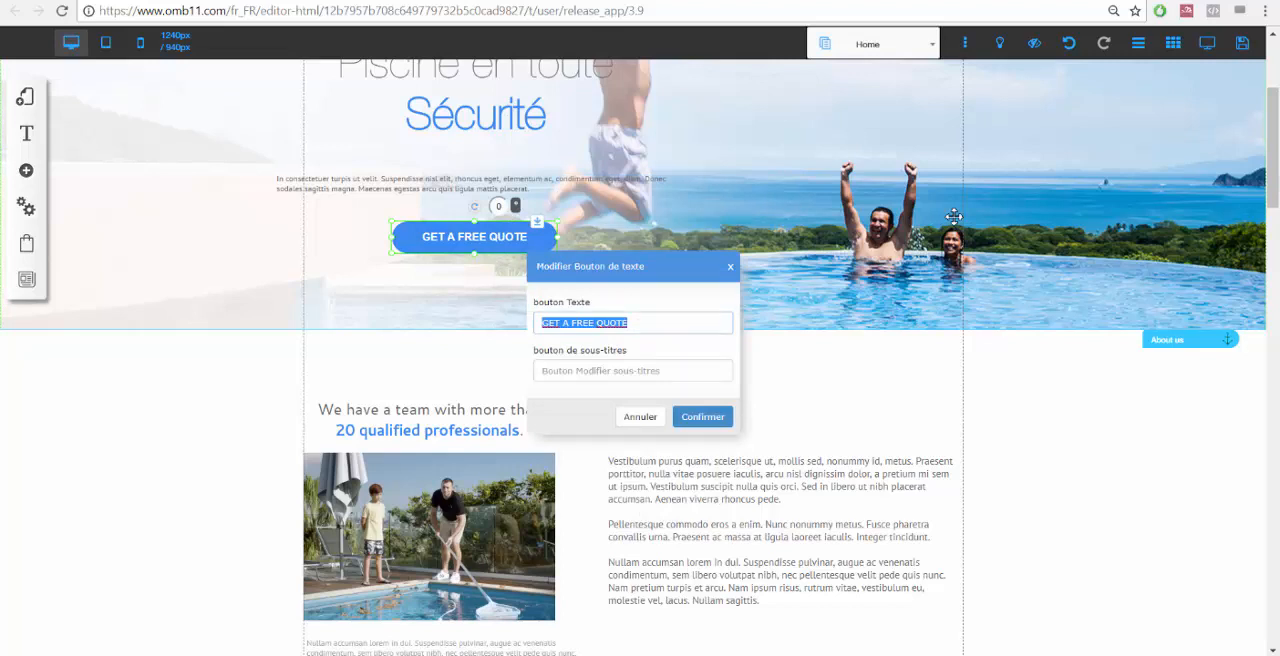
type("Ou")
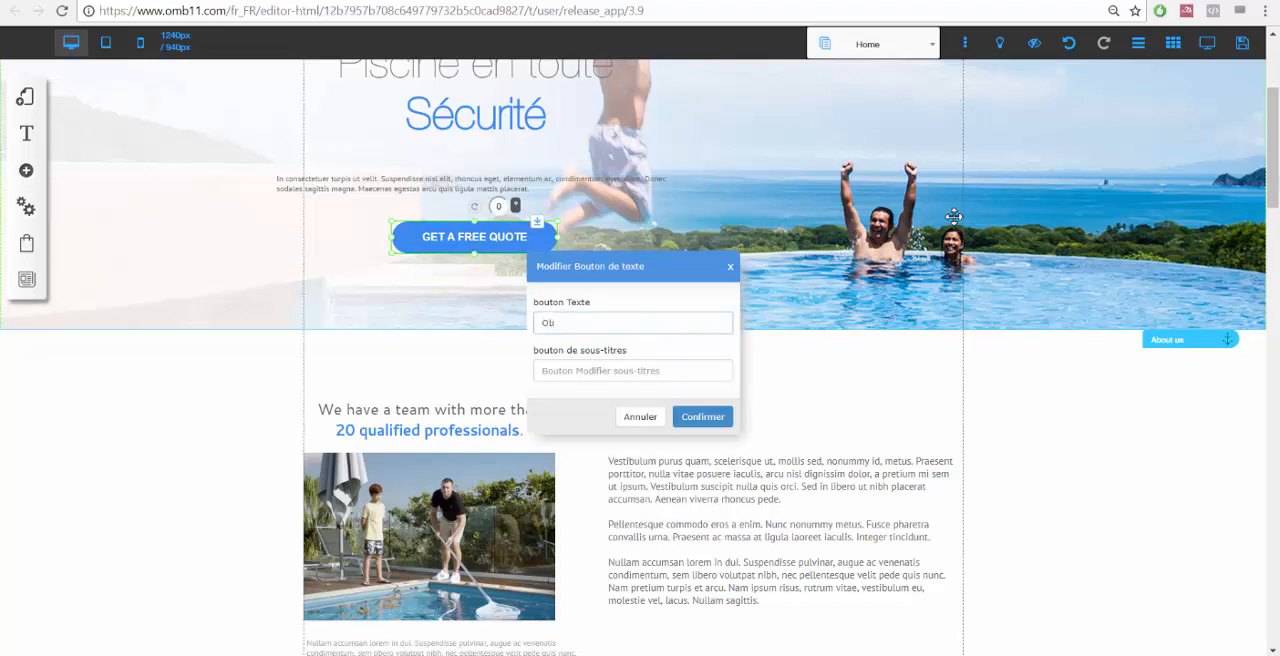
key("BackSpace")
type("TE")
key("BackSpace")
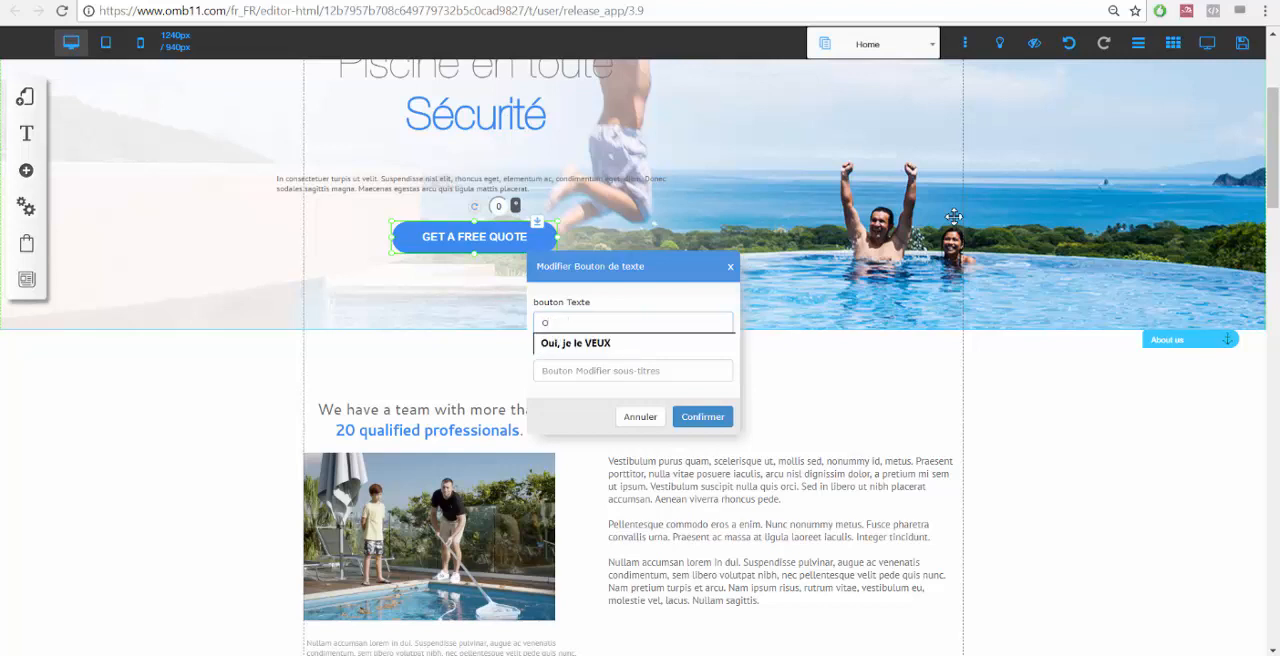
type("BTENEZ VOTRE DEVIS GRATUIT")
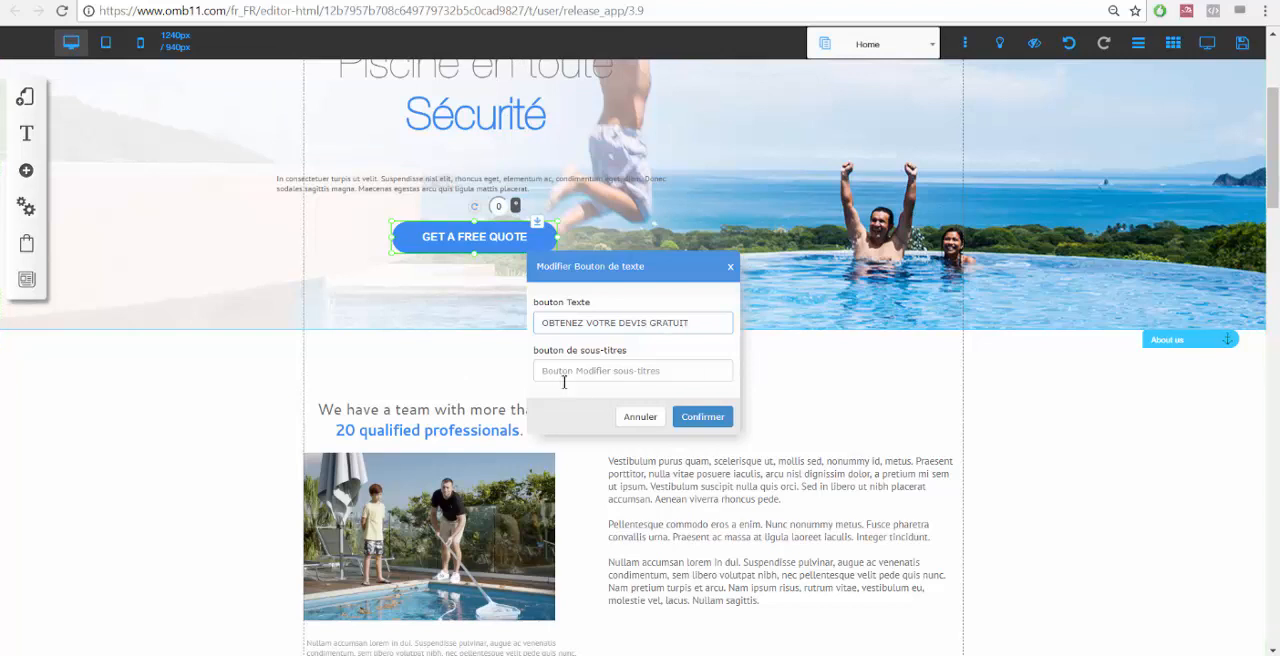
left_click(710, 419)
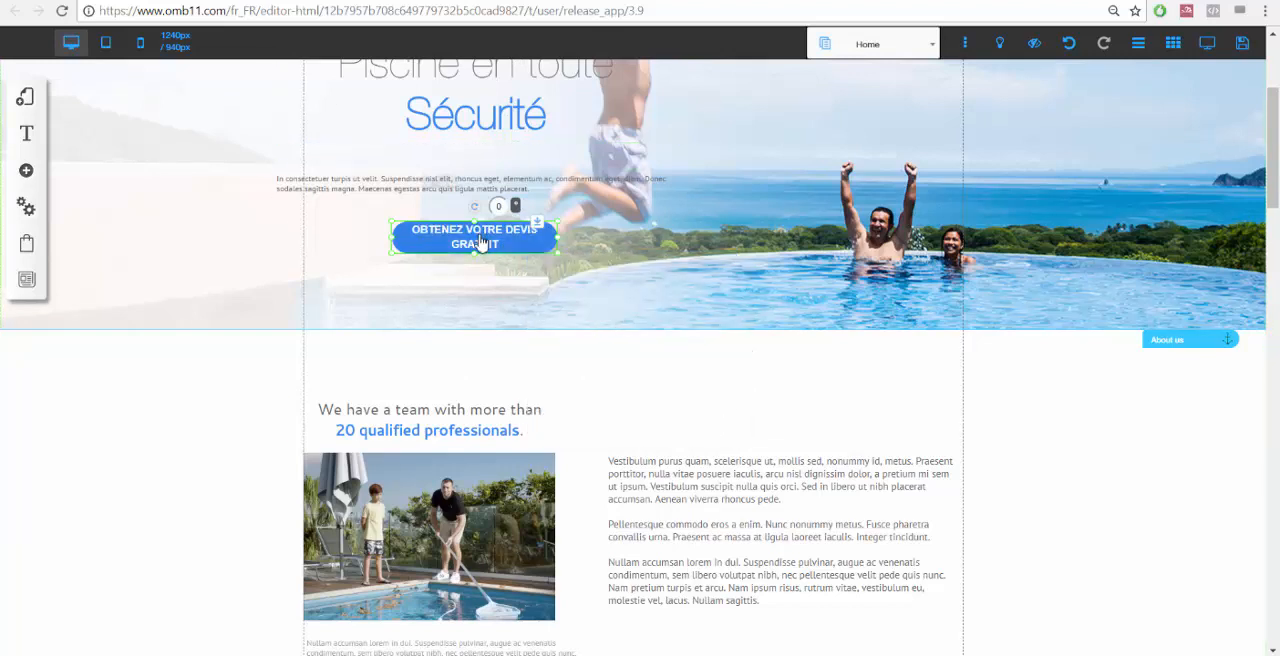
Move and widen the button so its text fits on one line.
left_click_drag(481, 243, 443, 255)
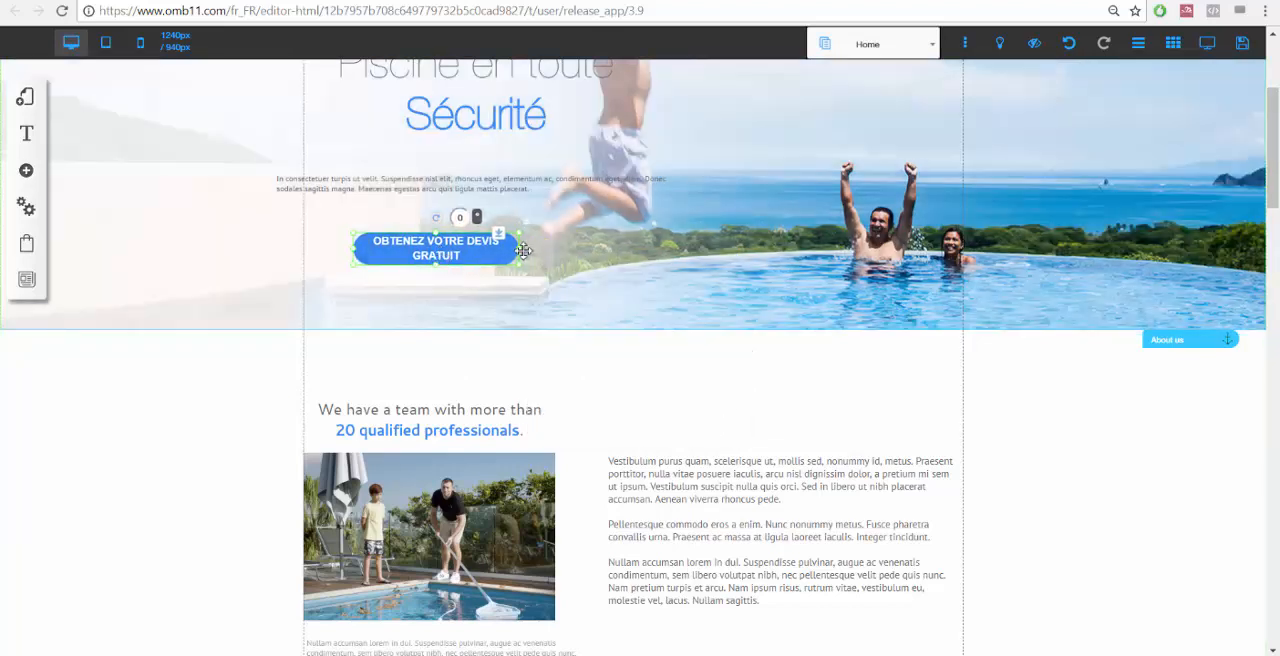
left_click_drag(520, 256, 567, 256)
mouse_move(463, 252)
left_mouse_down()
mouse_move(483, 258)
mouse_move(474, 244)
left_mouse_up()
left_click(510, 210)
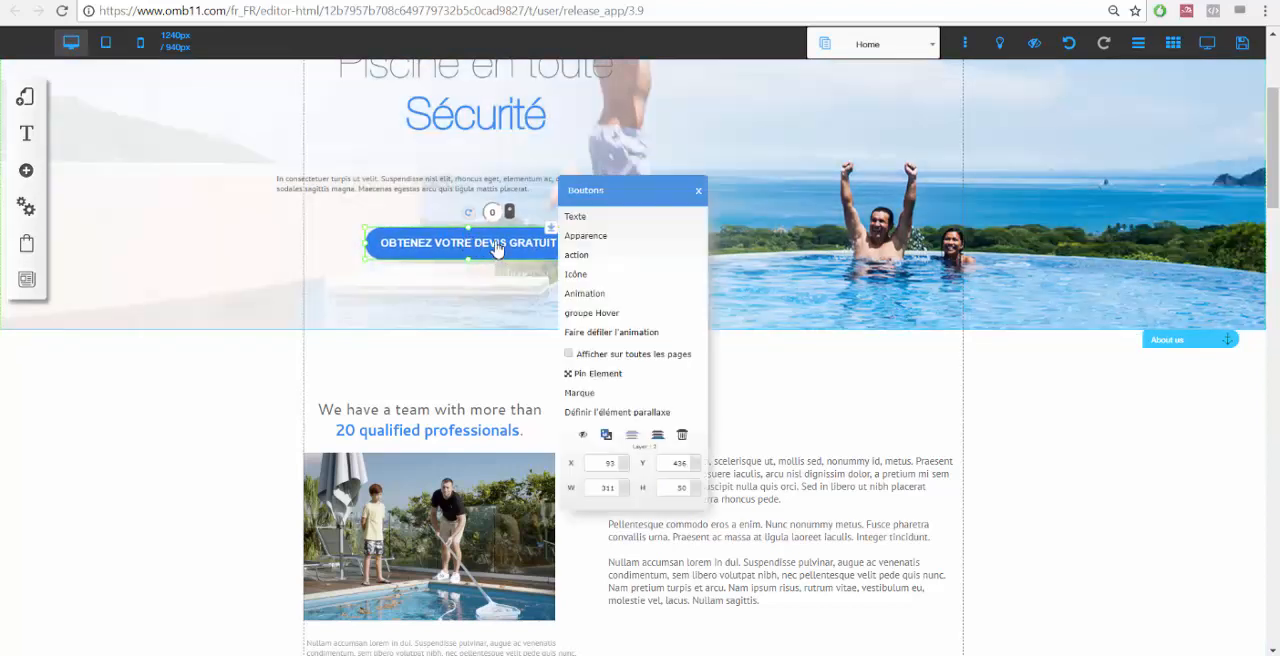
left_click(596, 224)
left_click(640, 418)
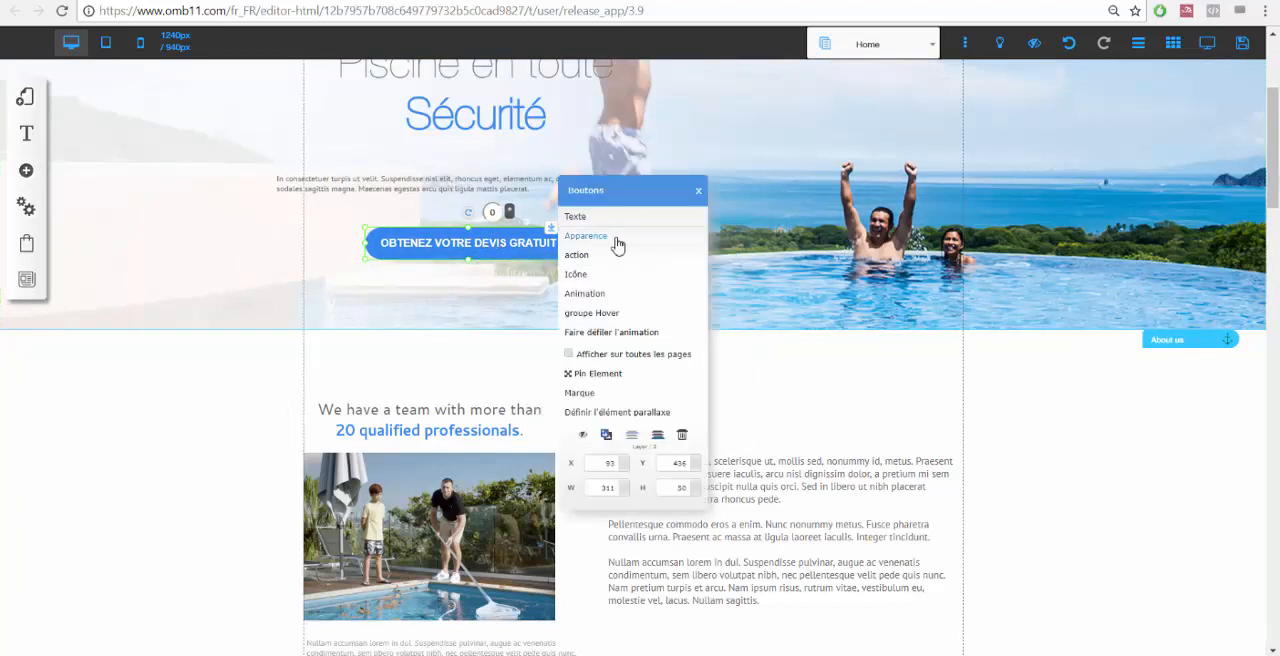
Customize the button's style, setting its top-left and bottom-right round borders to 0.
left_click(608, 237)
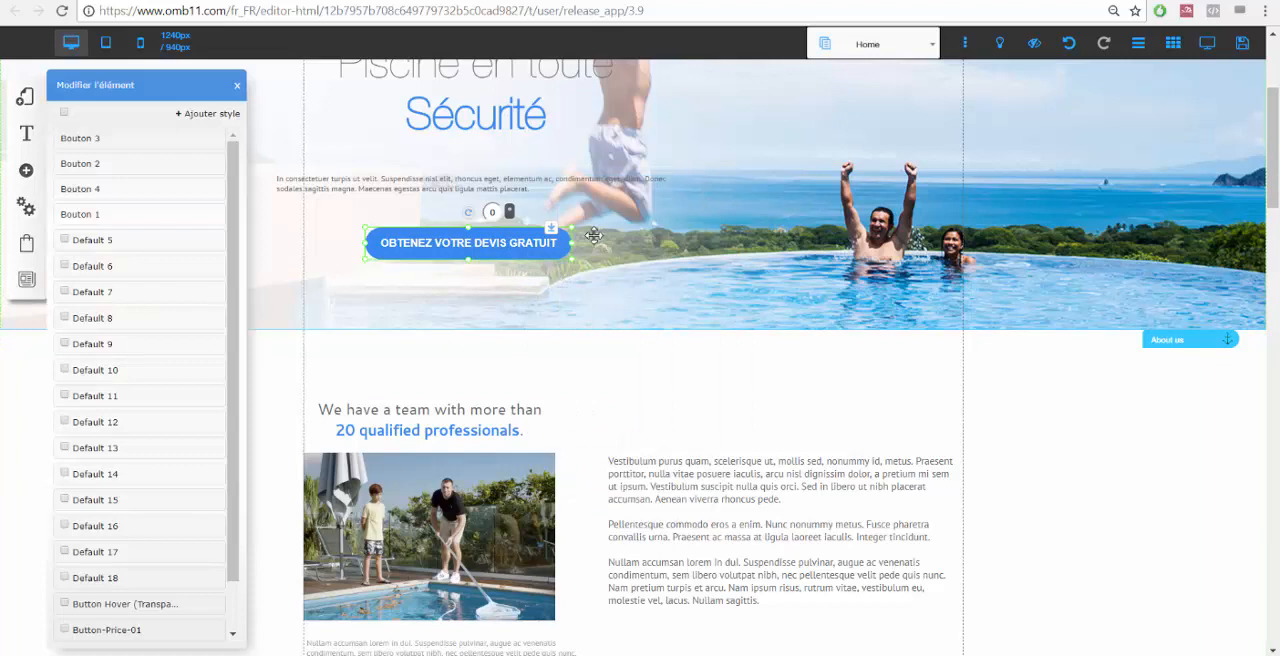
left_click(238, 312)
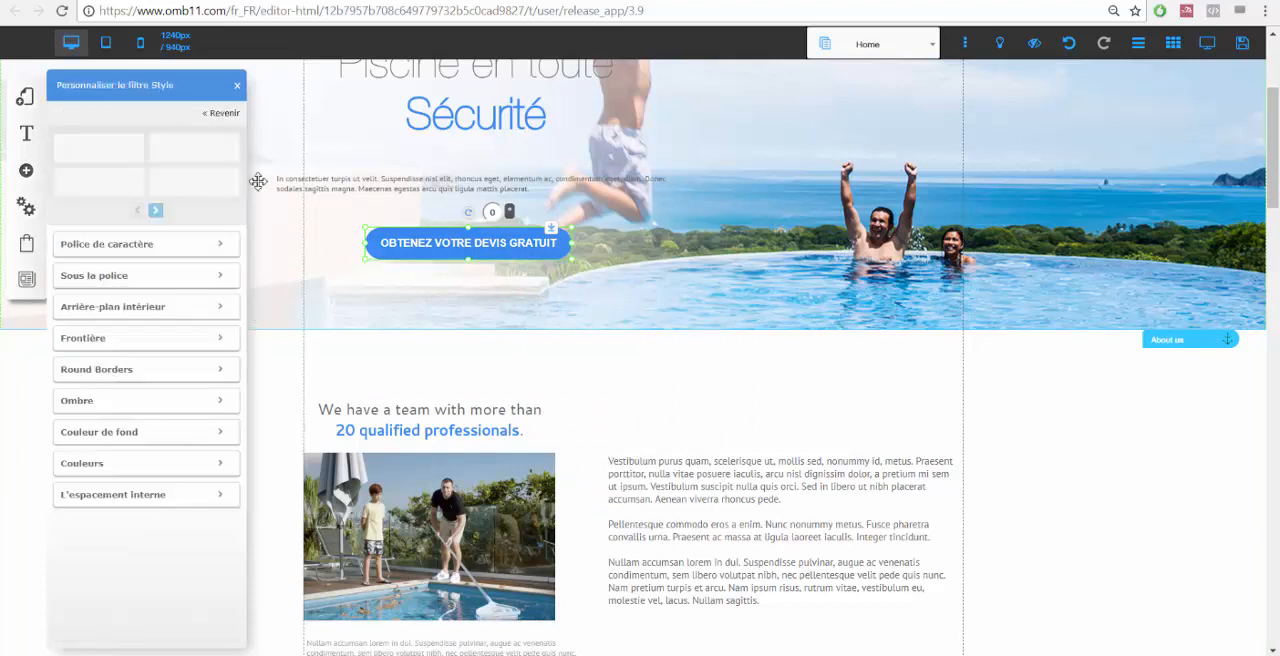
left_click(165, 248)
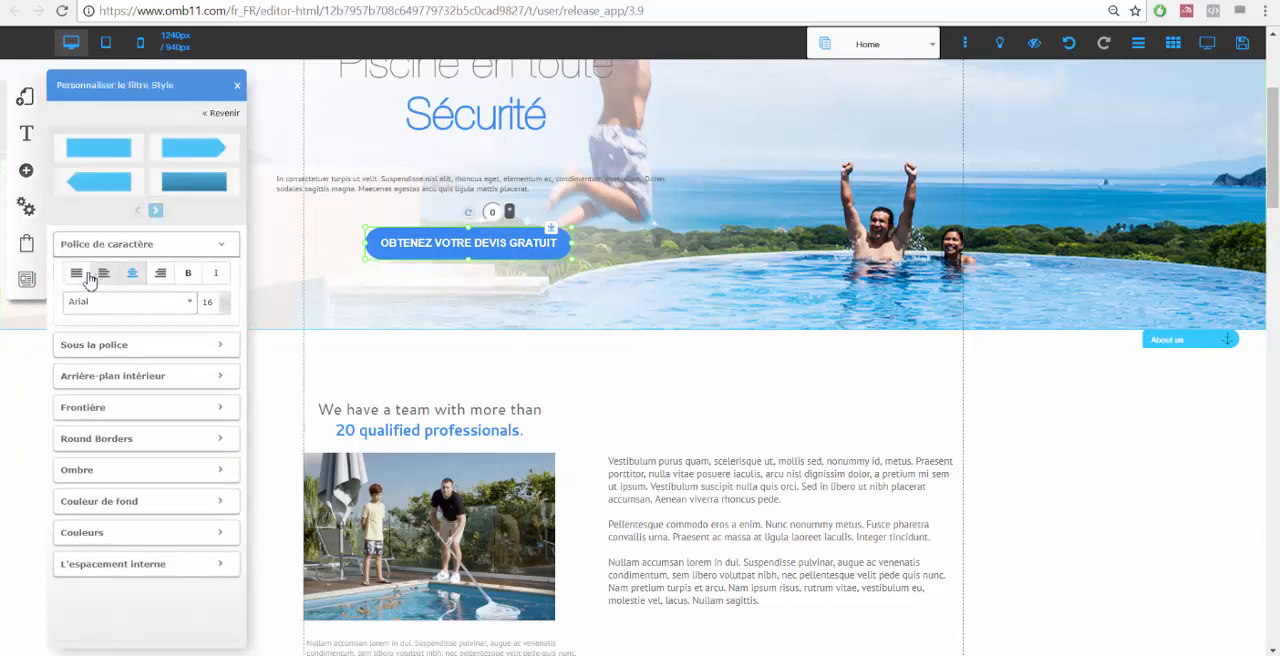
left_click(190, 304)
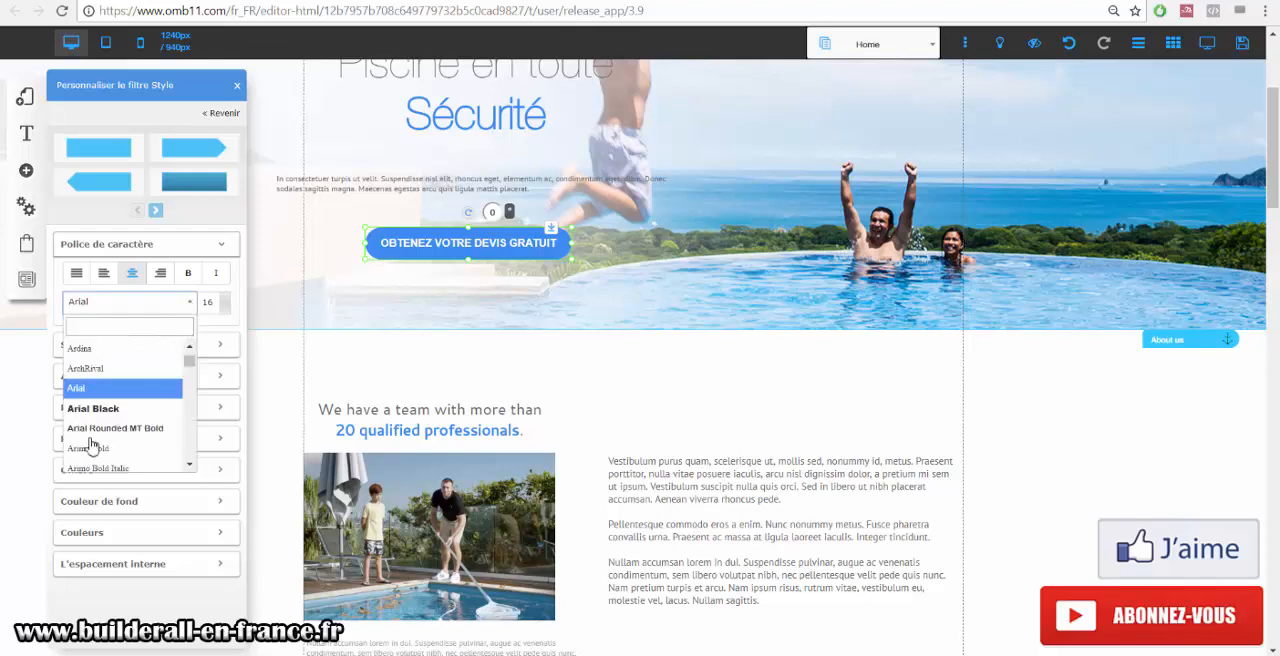
left_click(180, 303)
left_click(227, 313)
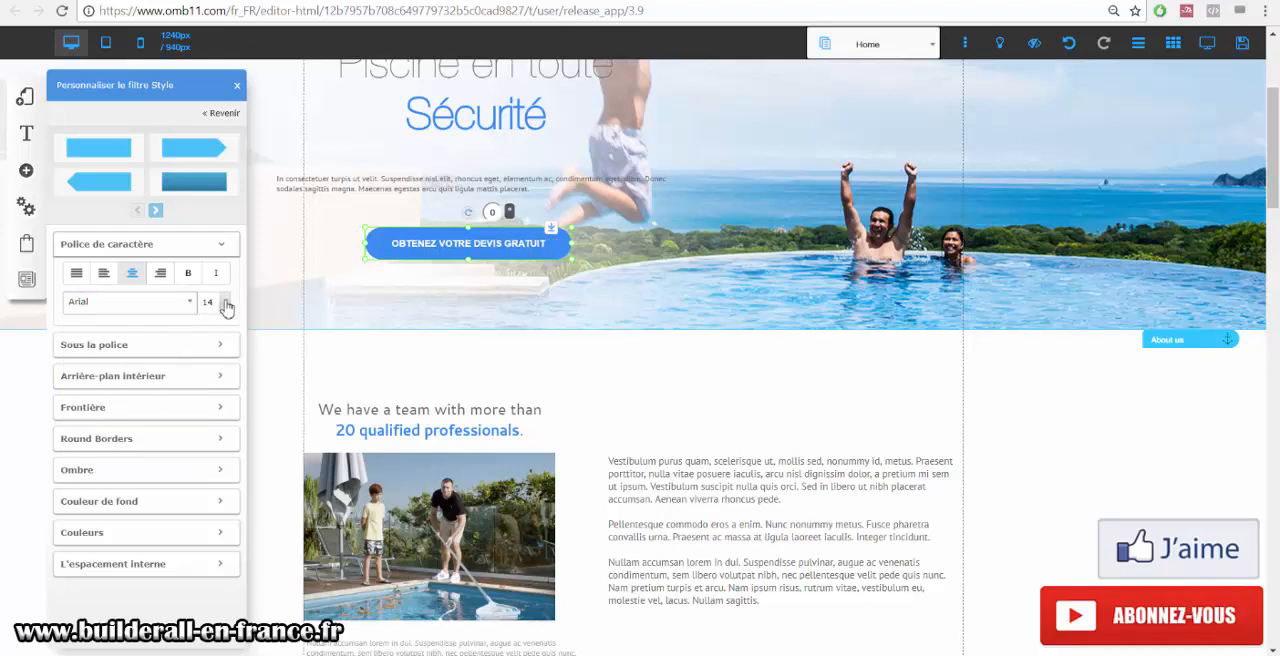
left_click(217, 303)
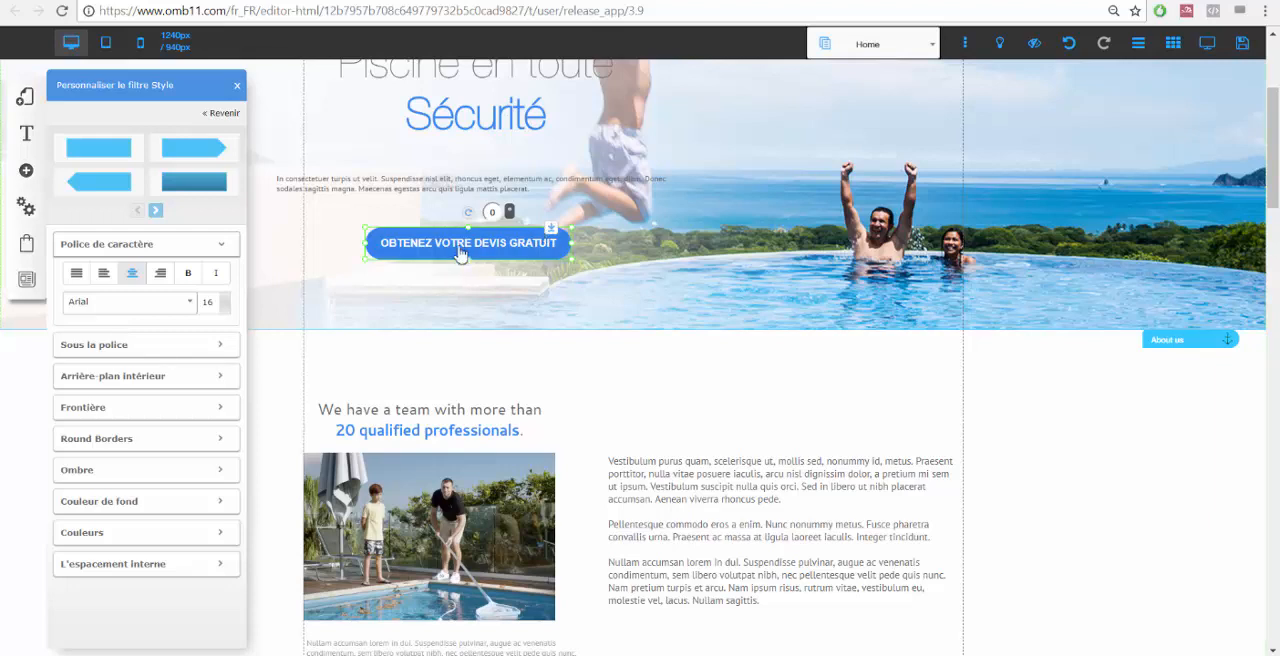
left_click(224, 441)
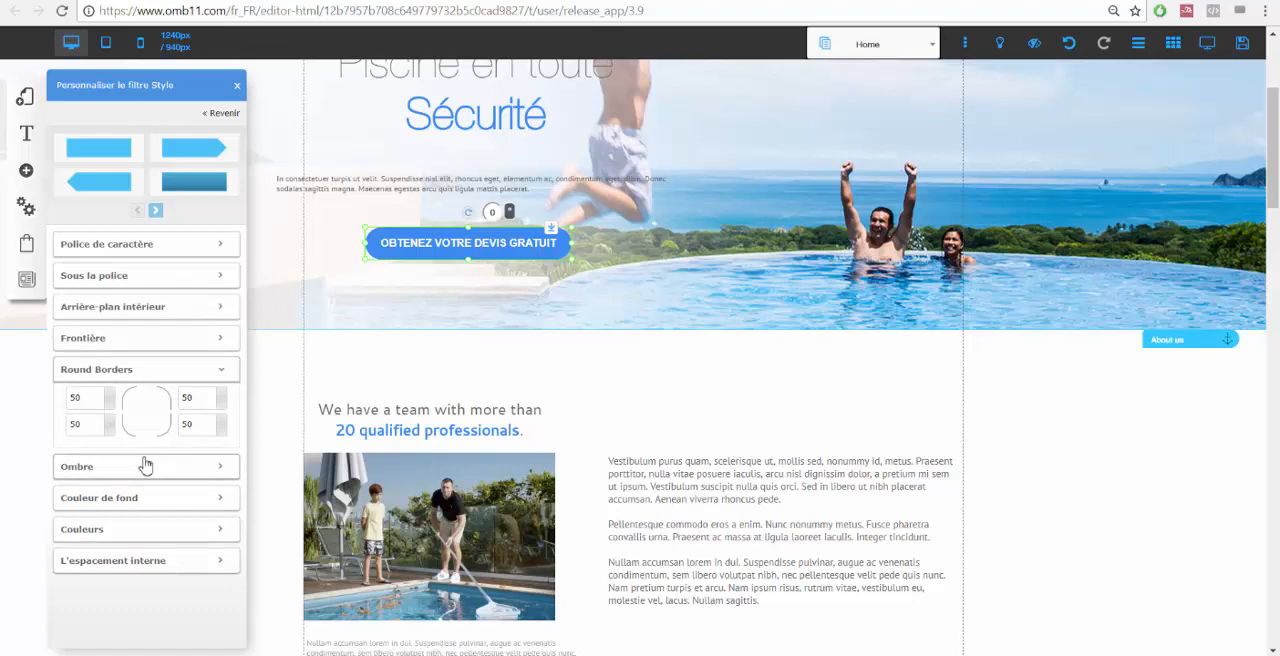
double_click(84, 398)
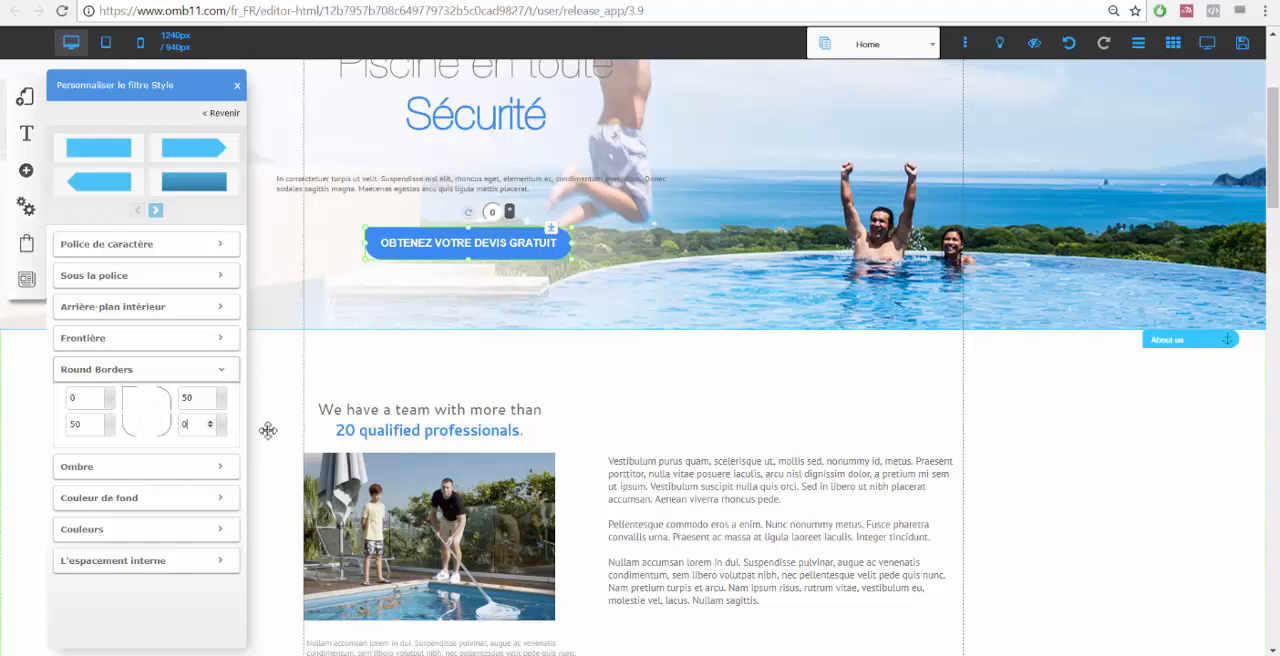
left_click(142, 422)
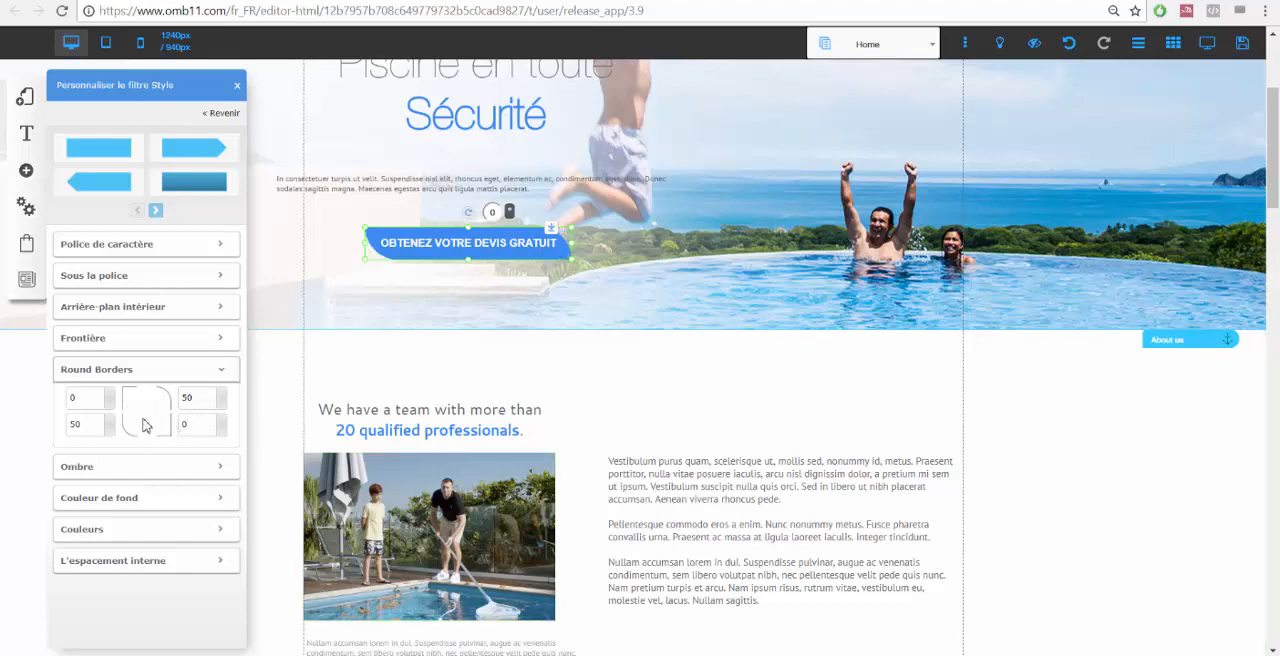
left_click(680, 306)
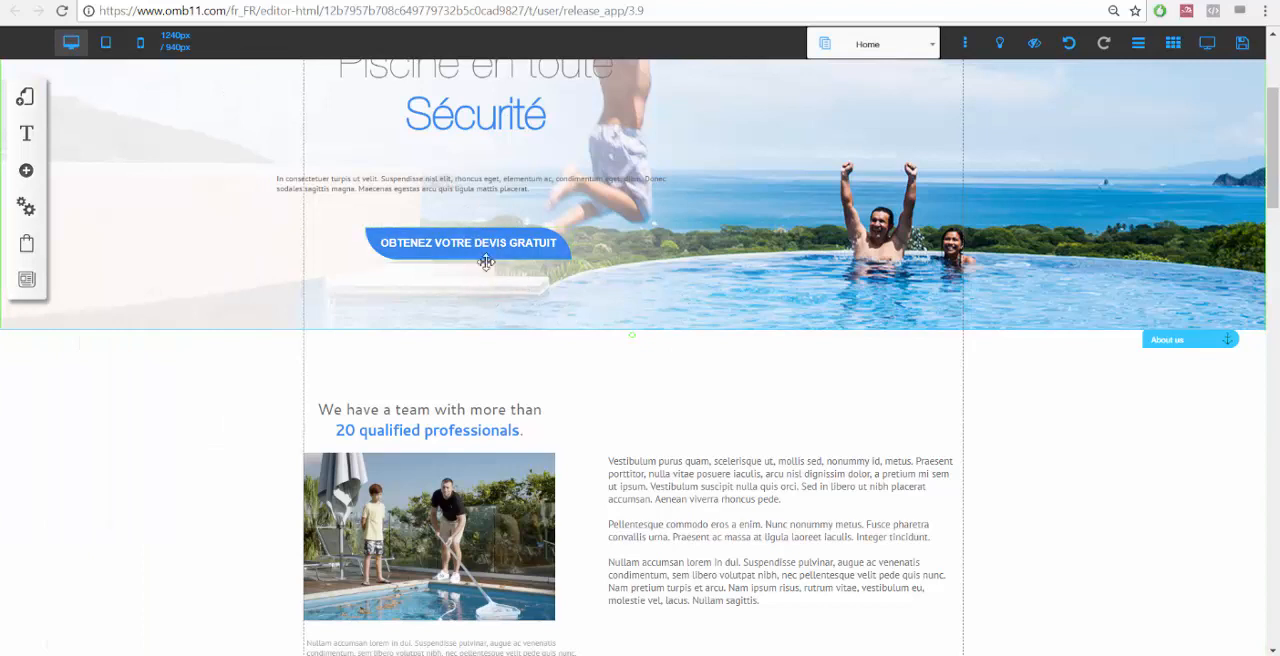
Set the button's text colour to black in its style settings.
left_click(450, 247)
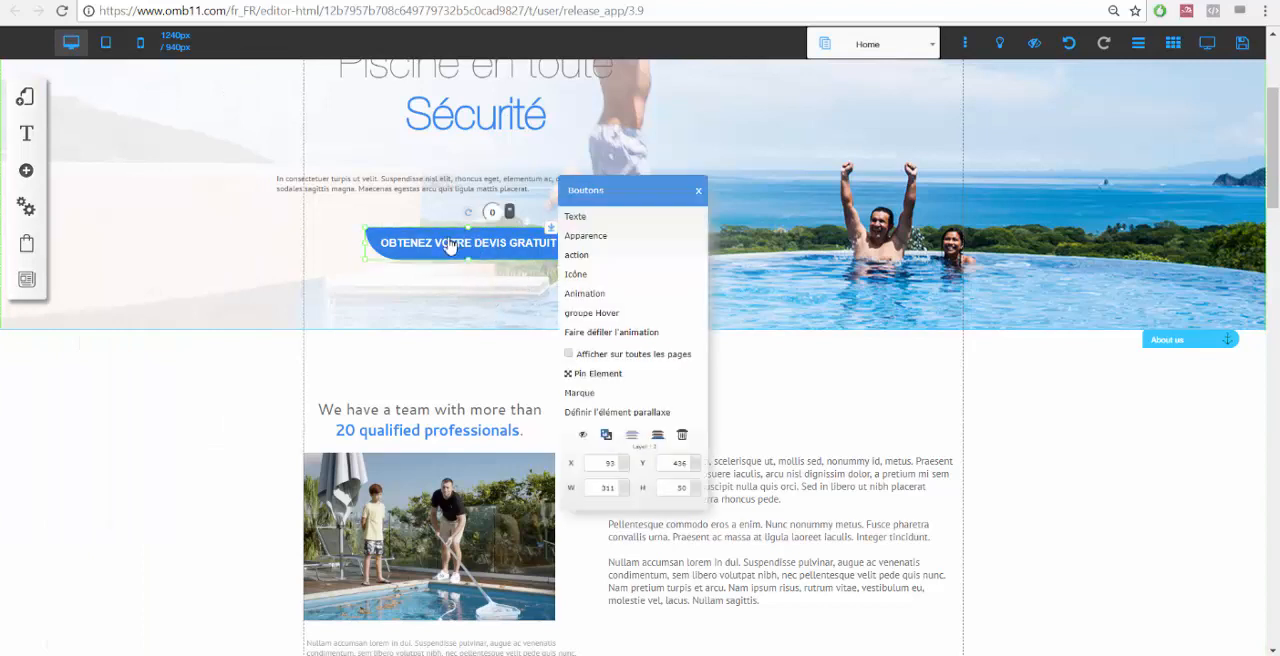
left_click(612, 238)
left_click(222, 440)
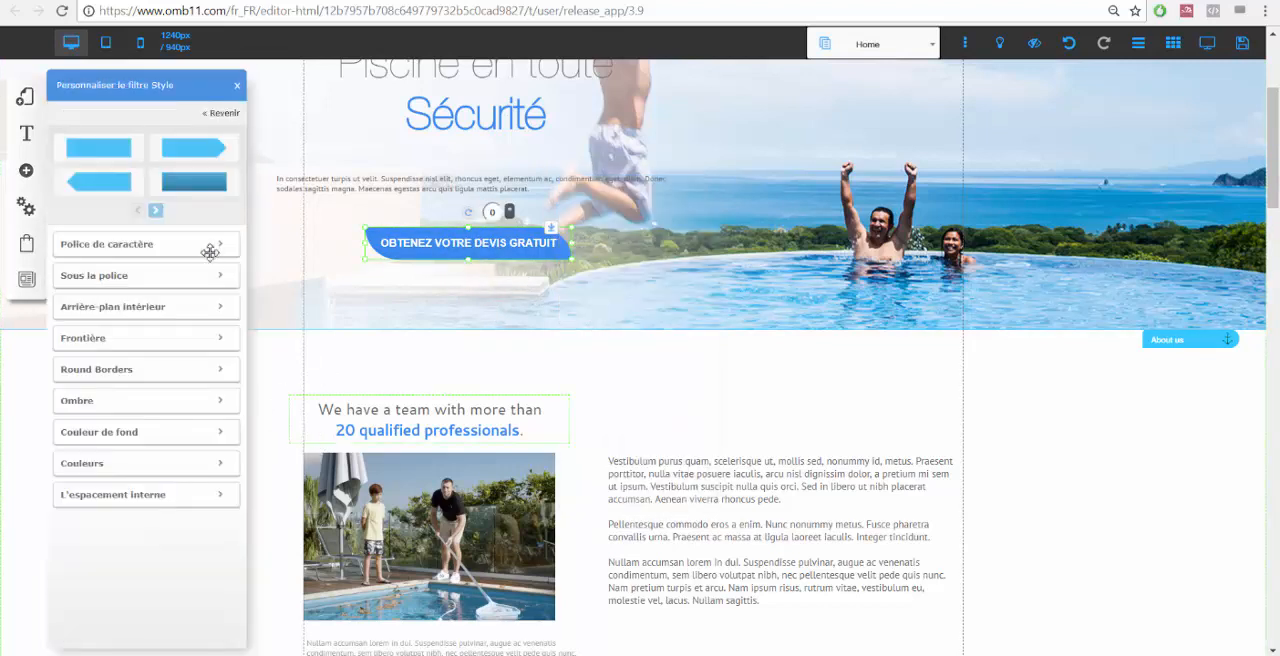
left_click(190, 436)
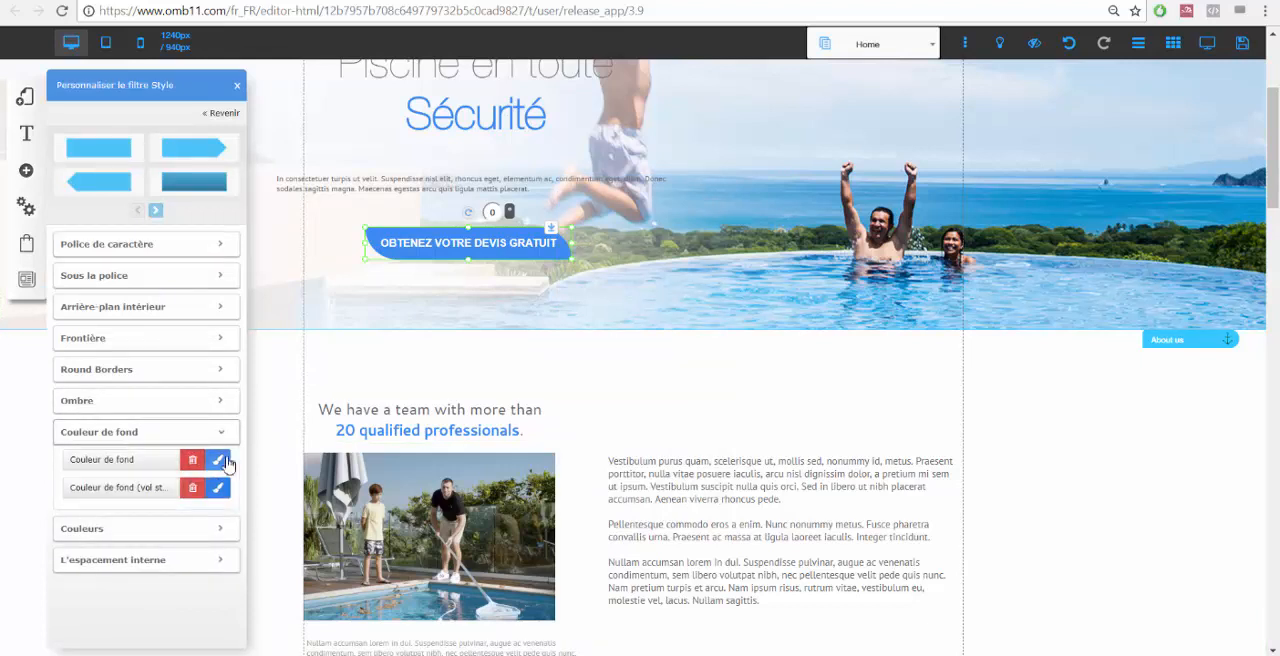
left_click(232, 438)
left_click(205, 465)
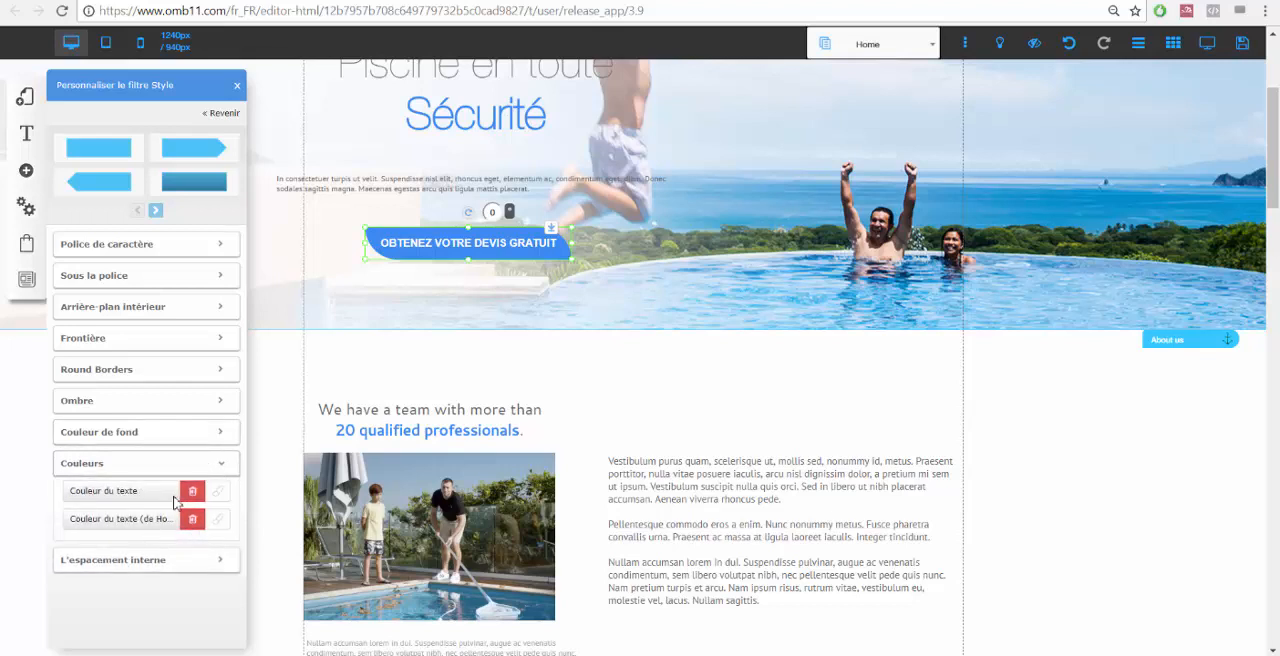
left_click(220, 497)
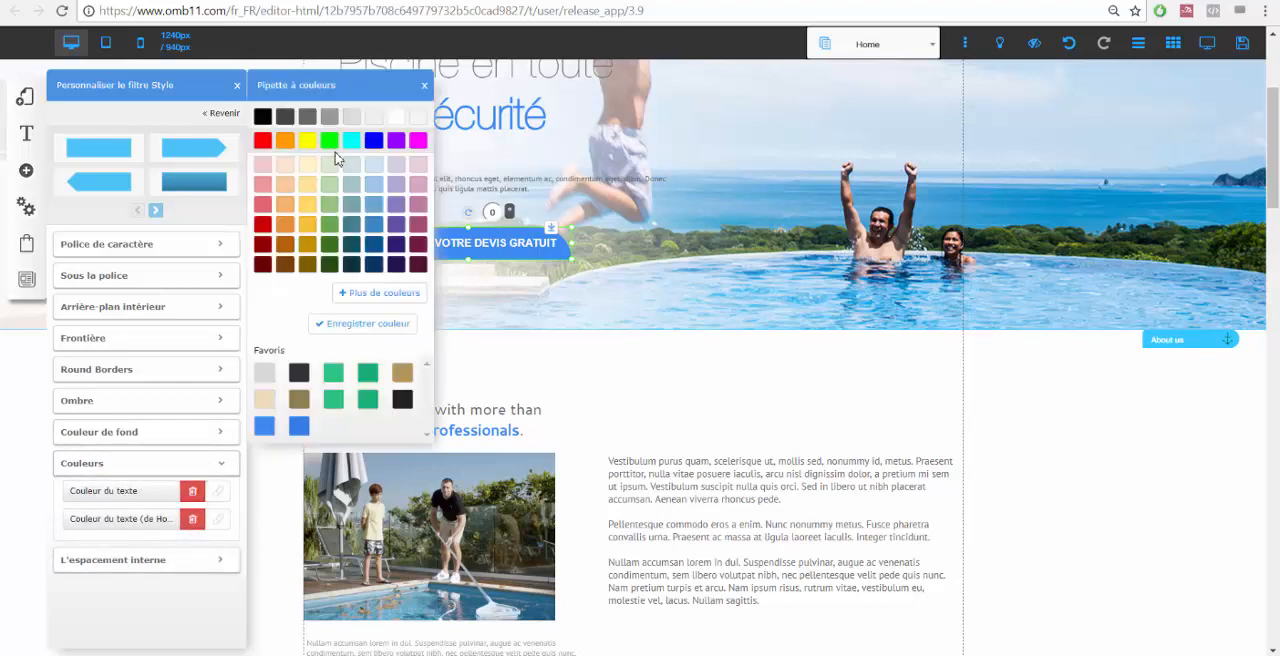
left_click(261, 117)
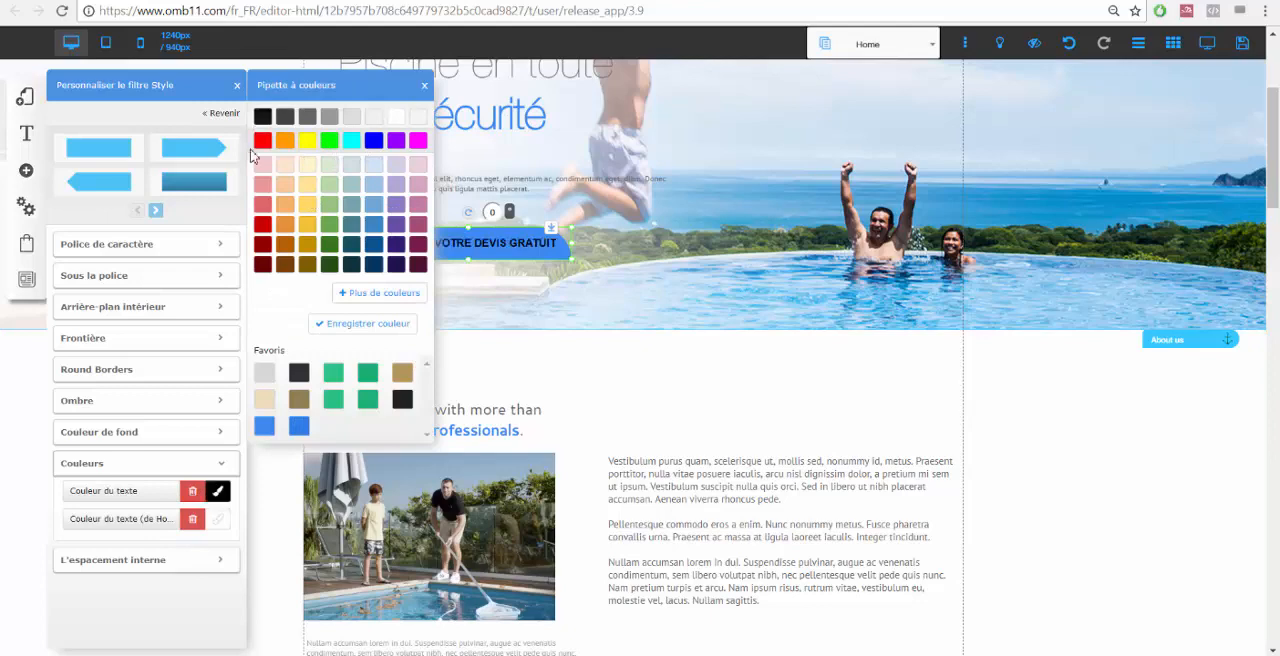
left_click(237, 85)
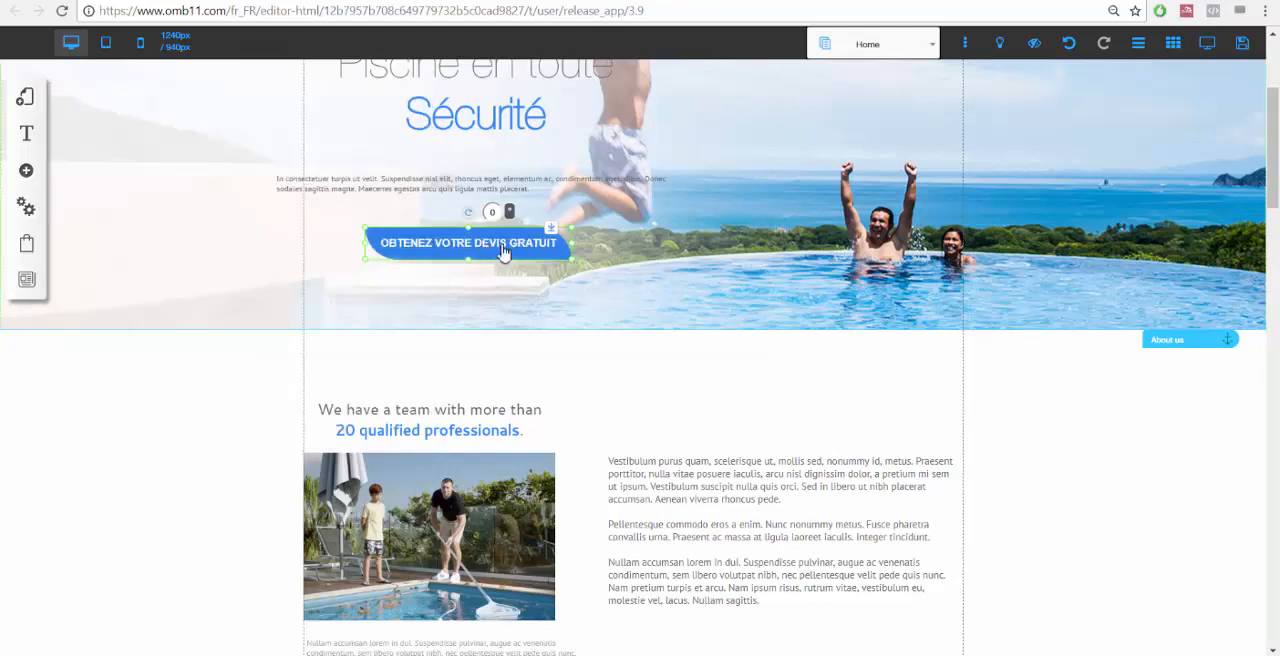
Replace the header logo with the uploaded image "Logo Youtube PNg" and confirm.
scroll(680, 363, "up", 2)
scroll(680, 363, "up", 1)
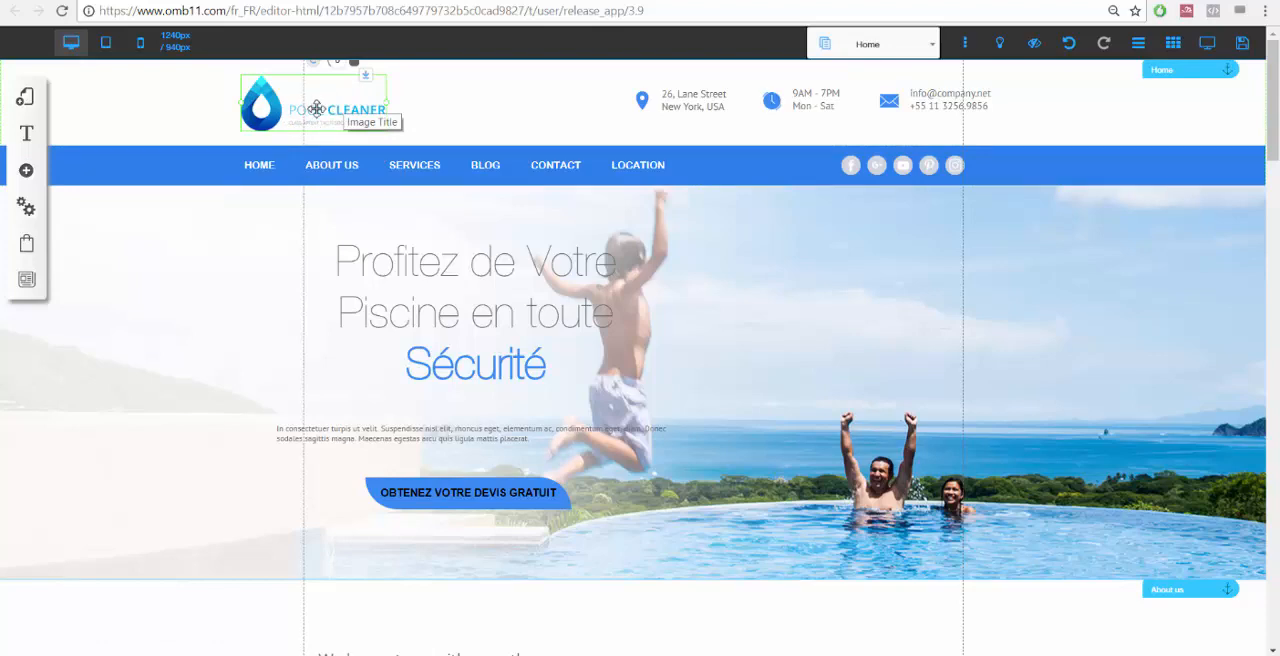
double_click(316, 108)
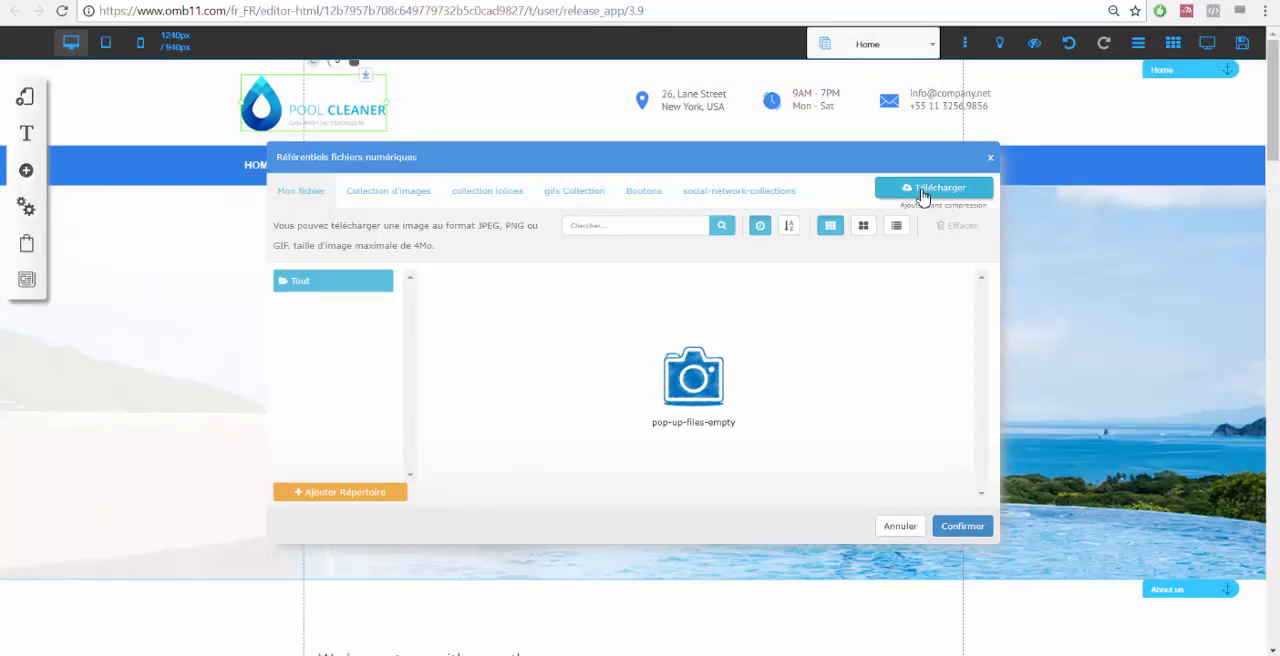
left_click(934, 188)
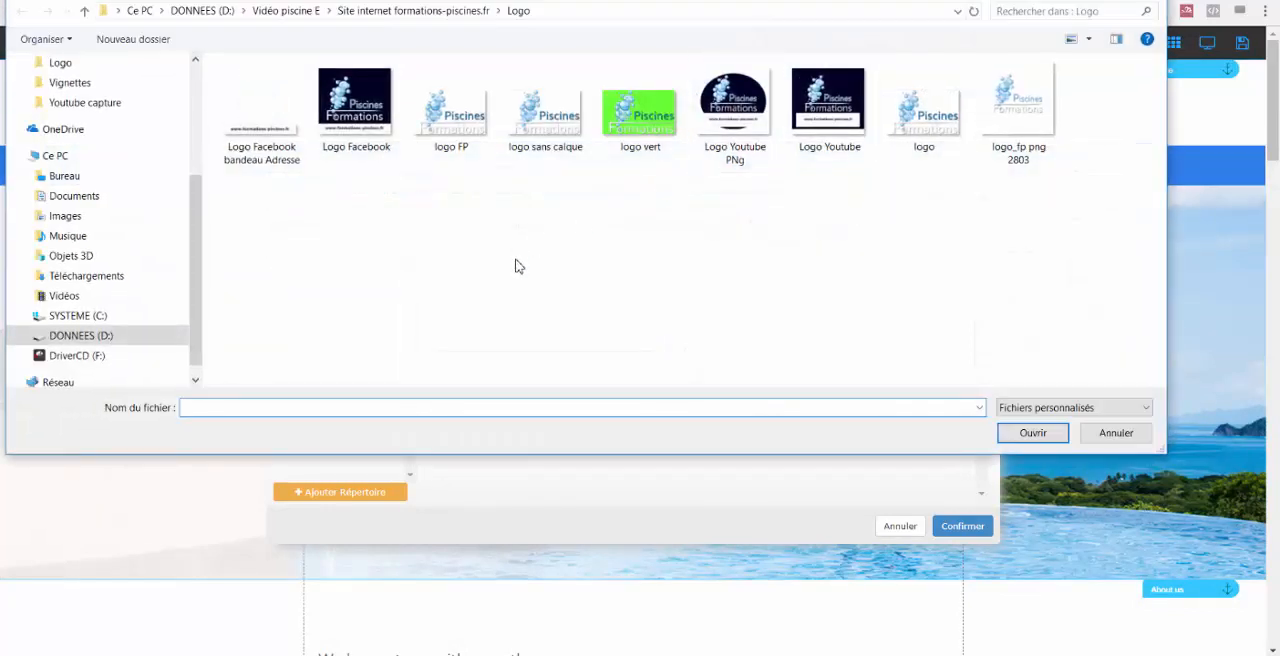
left_click(734, 104)
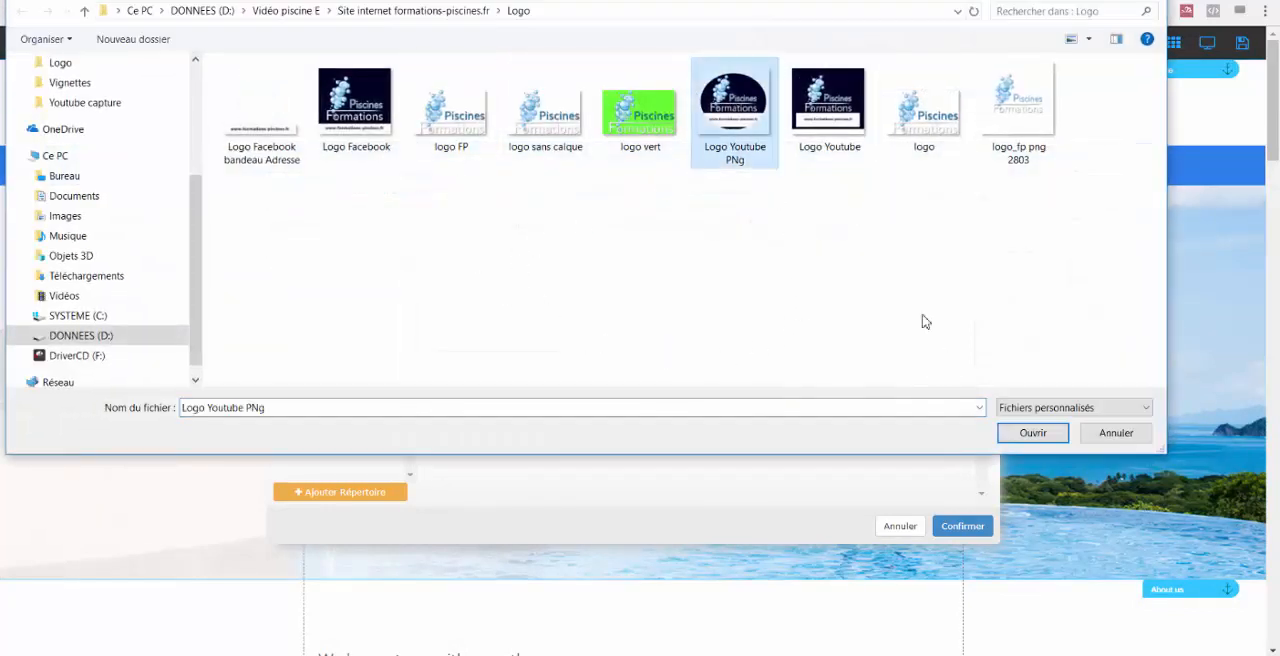
left_click(1030, 433)
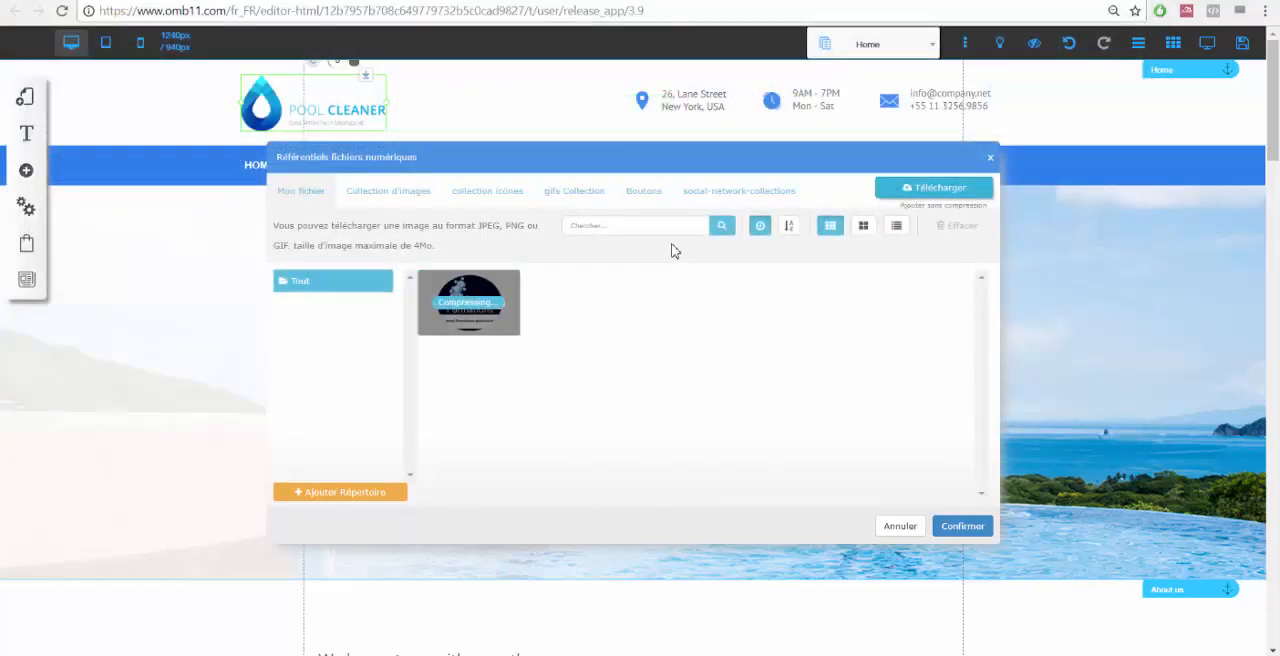
left_click(474, 296)
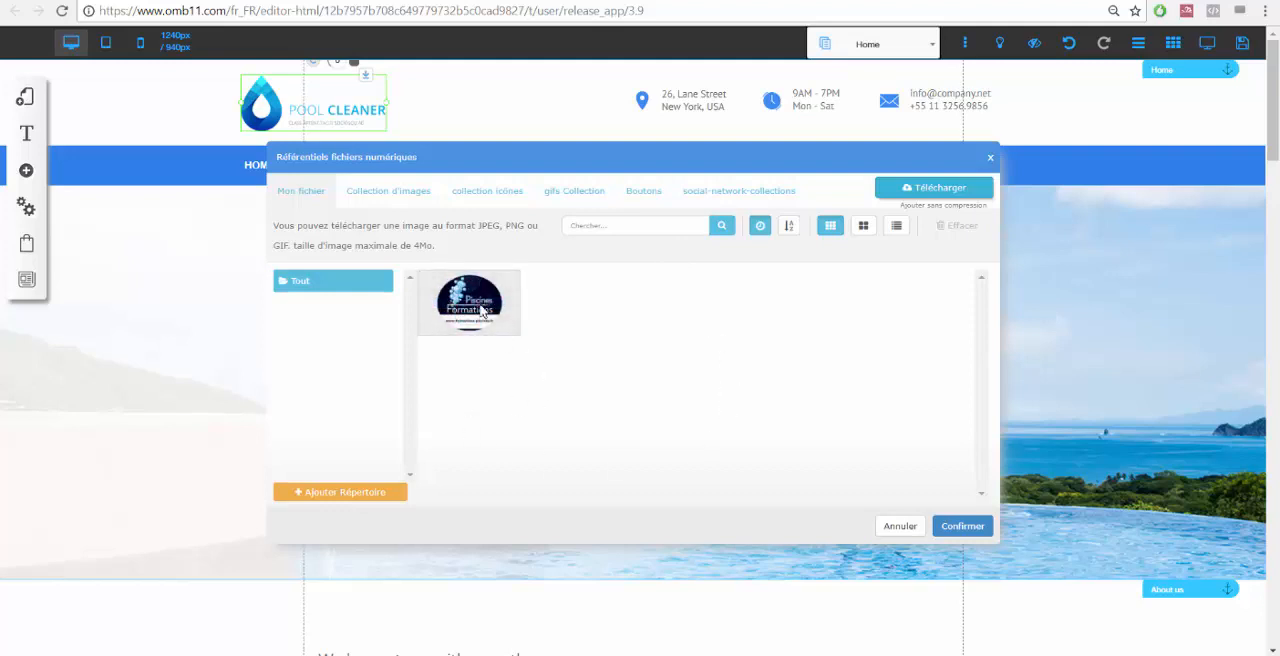
left_click(479, 302)
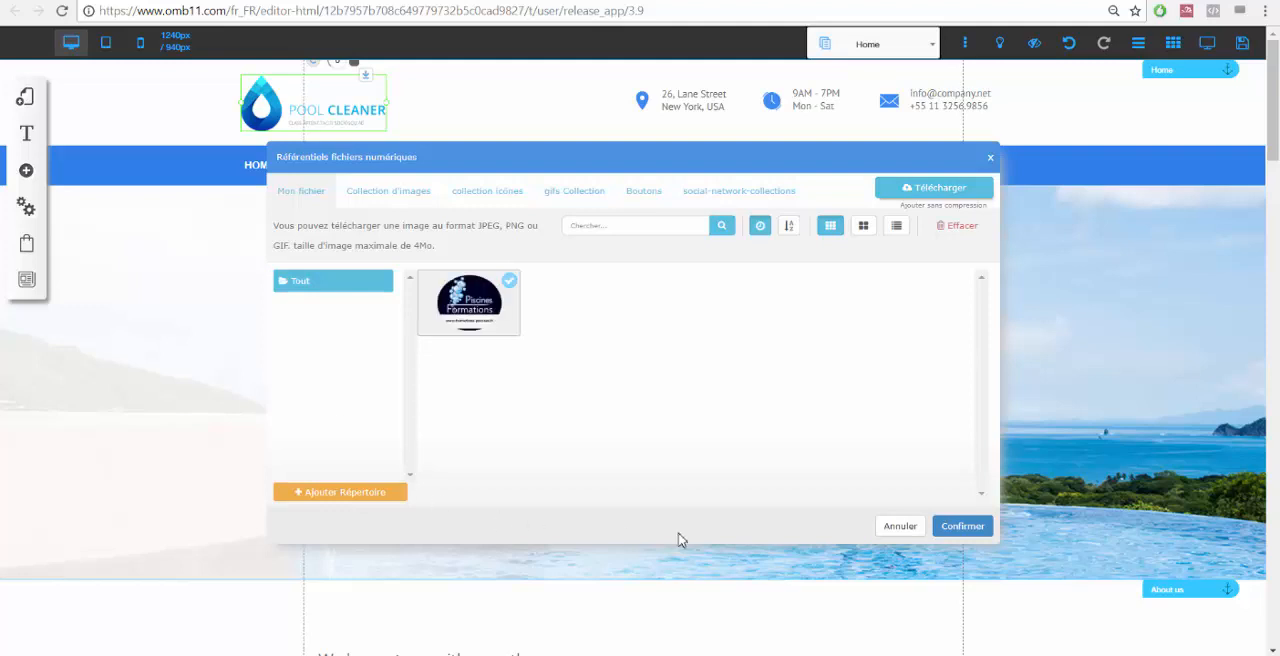
left_click(962, 526)
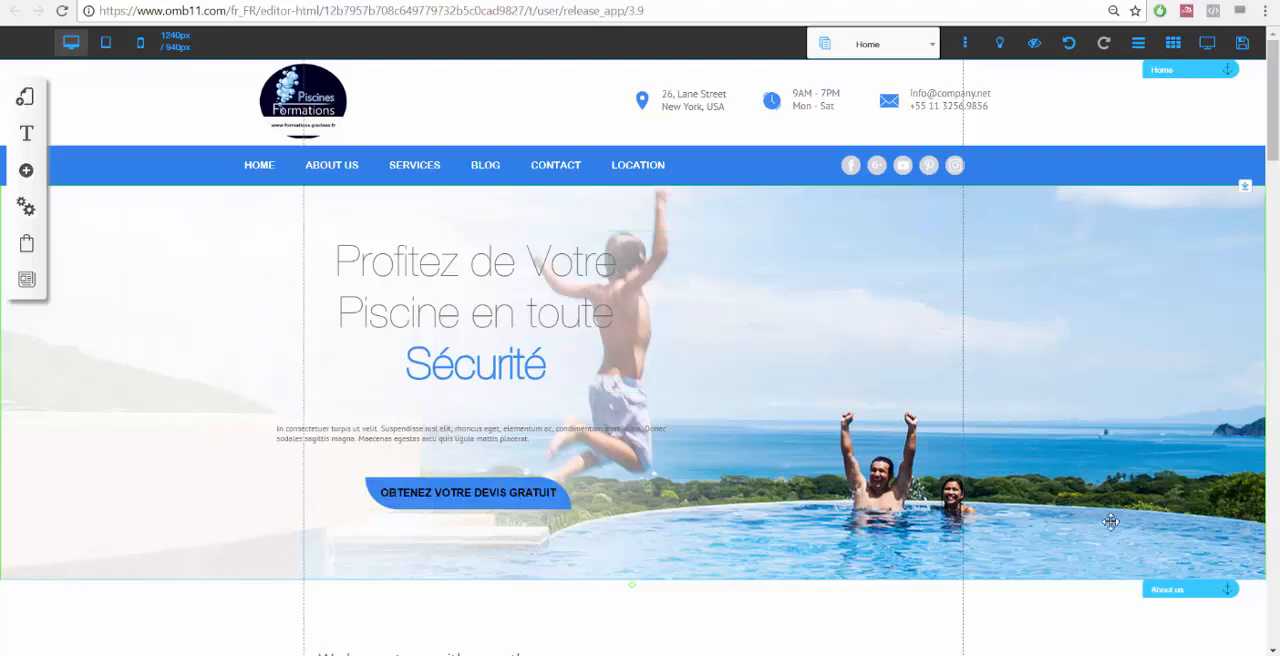
Scroll to the statistics section and set the completed projects counter to 90.
scroll(1110, 521, "down", 3)
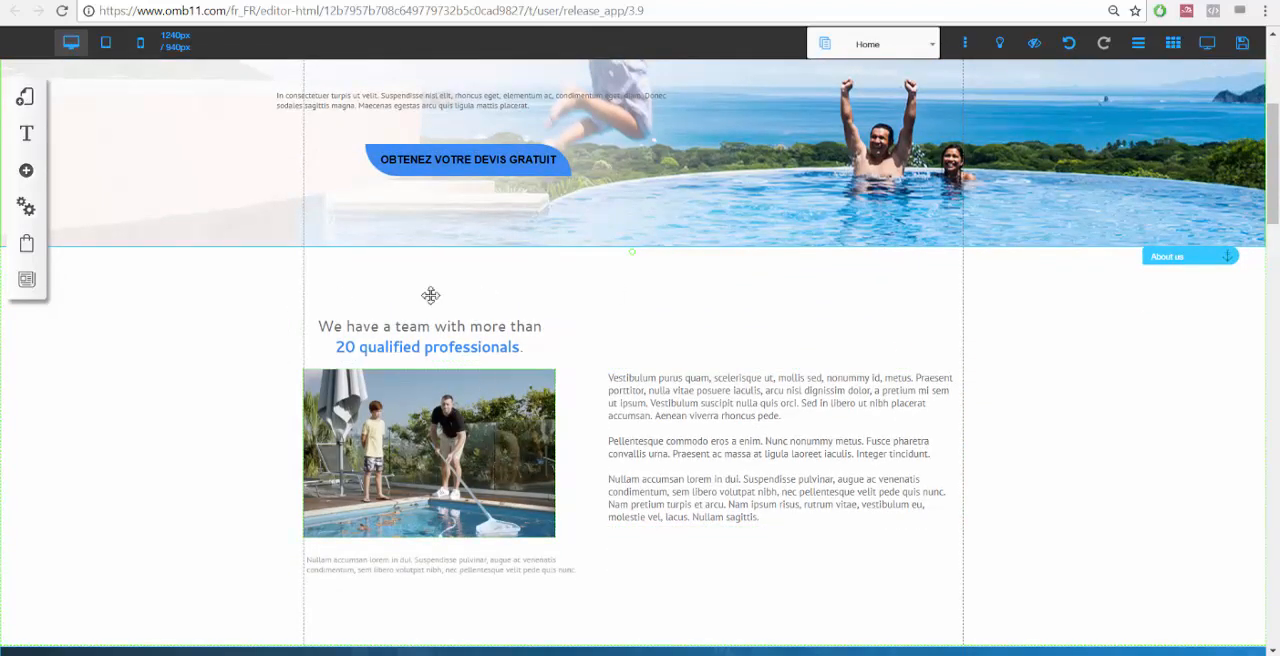
scroll(684, 405, "down", 2)
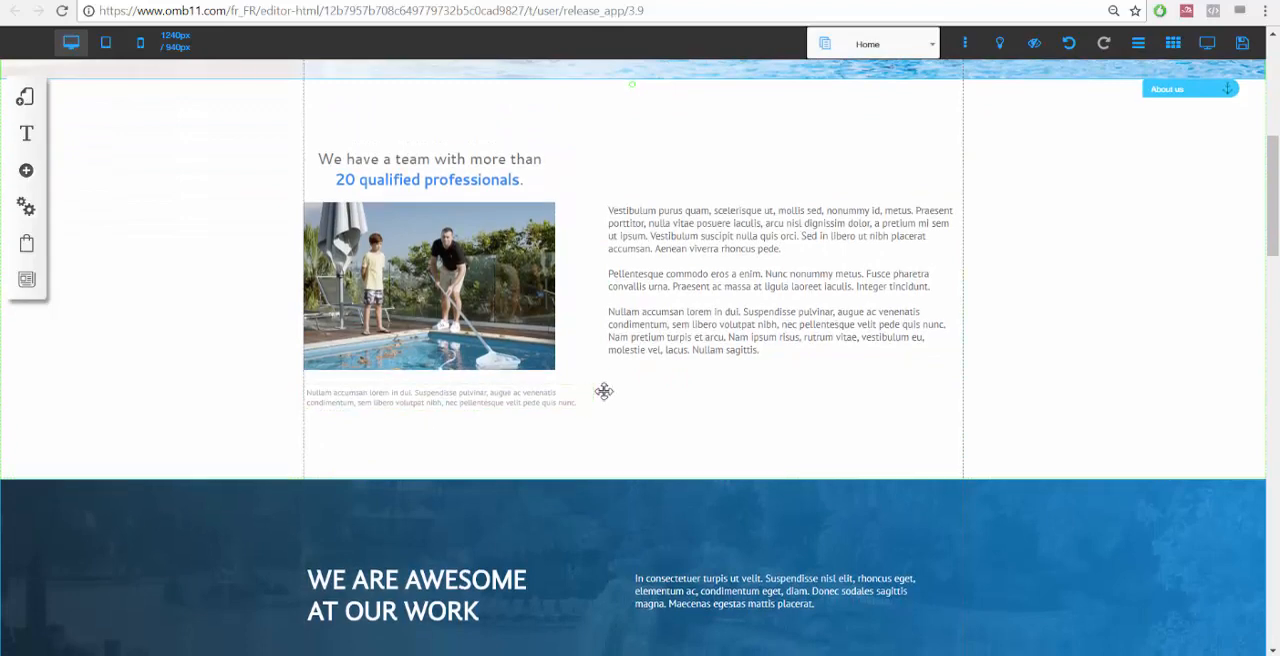
scroll(603, 391, "down", 3)
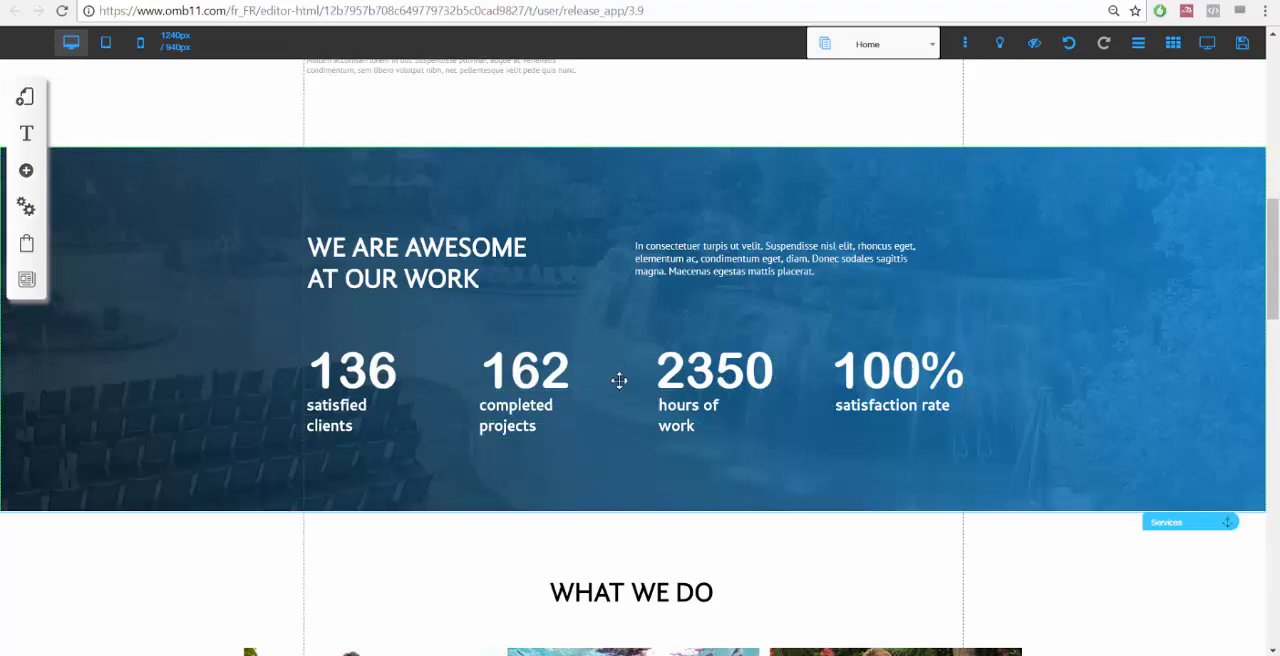
left_click(544, 370)
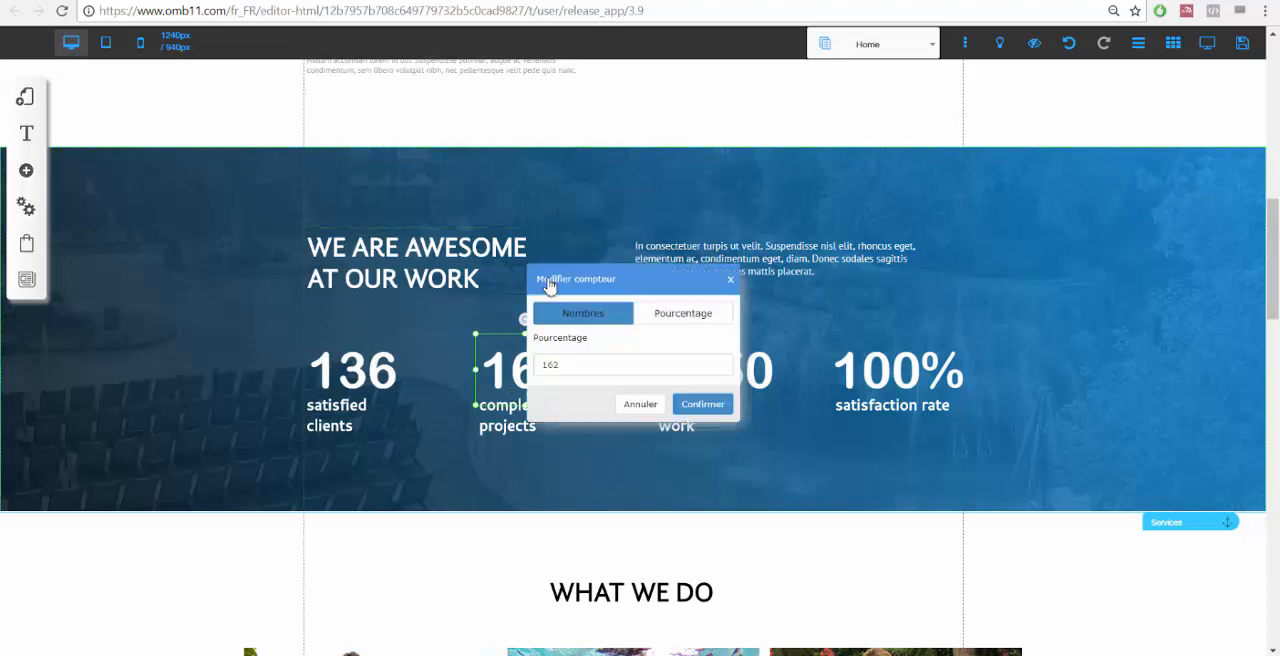
left_click_drag(591, 362, 457, 339)
type("90")
left_click(703, 405)
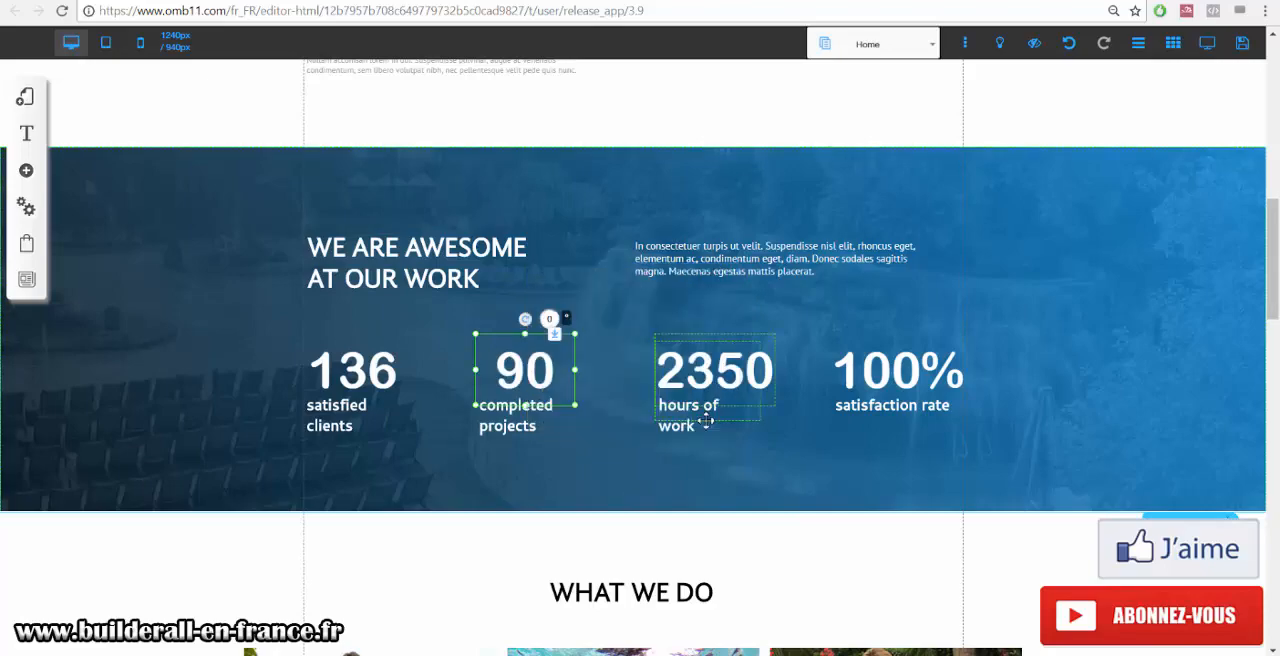
Preview the page and scroll to the statistics section to check the animated counters.
left_click(607, 492)
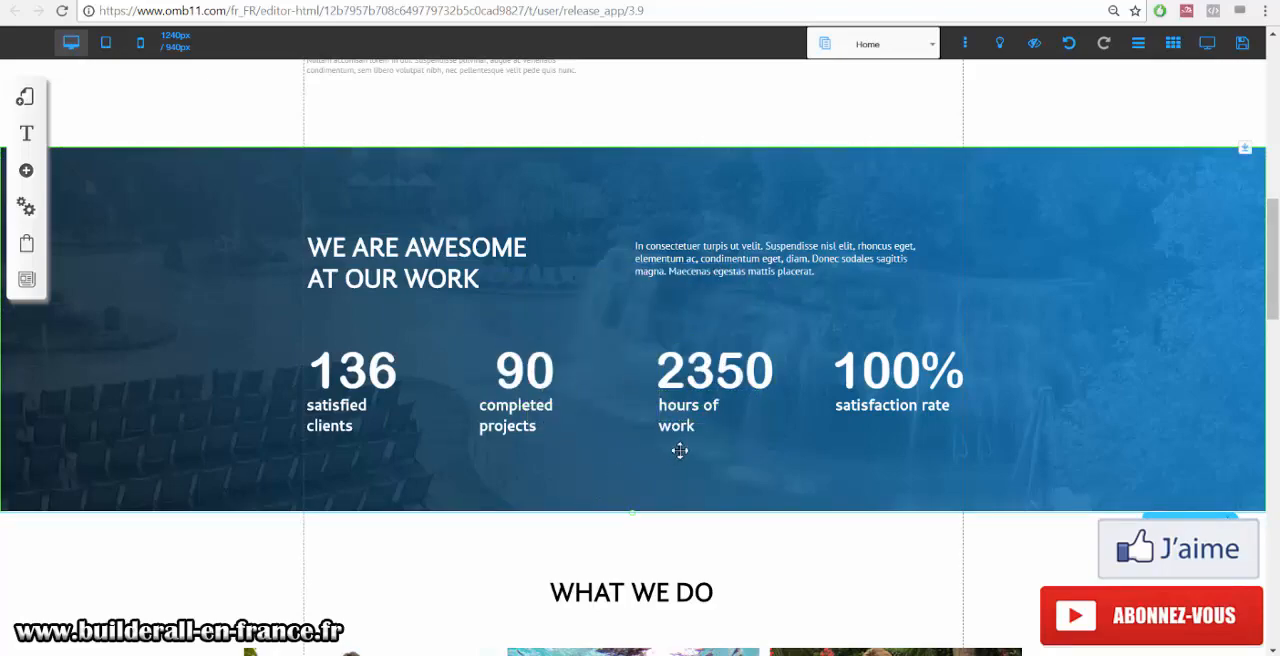
scroll(679, 451, "up", 8)
scroll(766, 443, "down", 7)
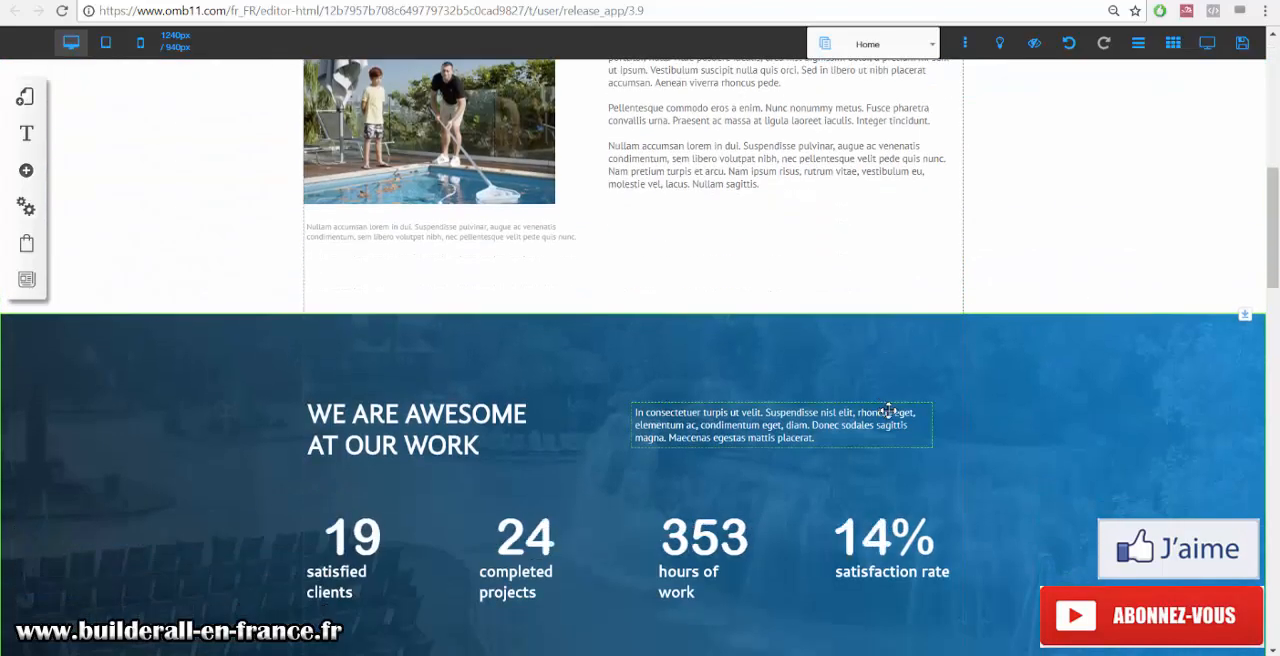
scroll(888, 412, "down", 2)
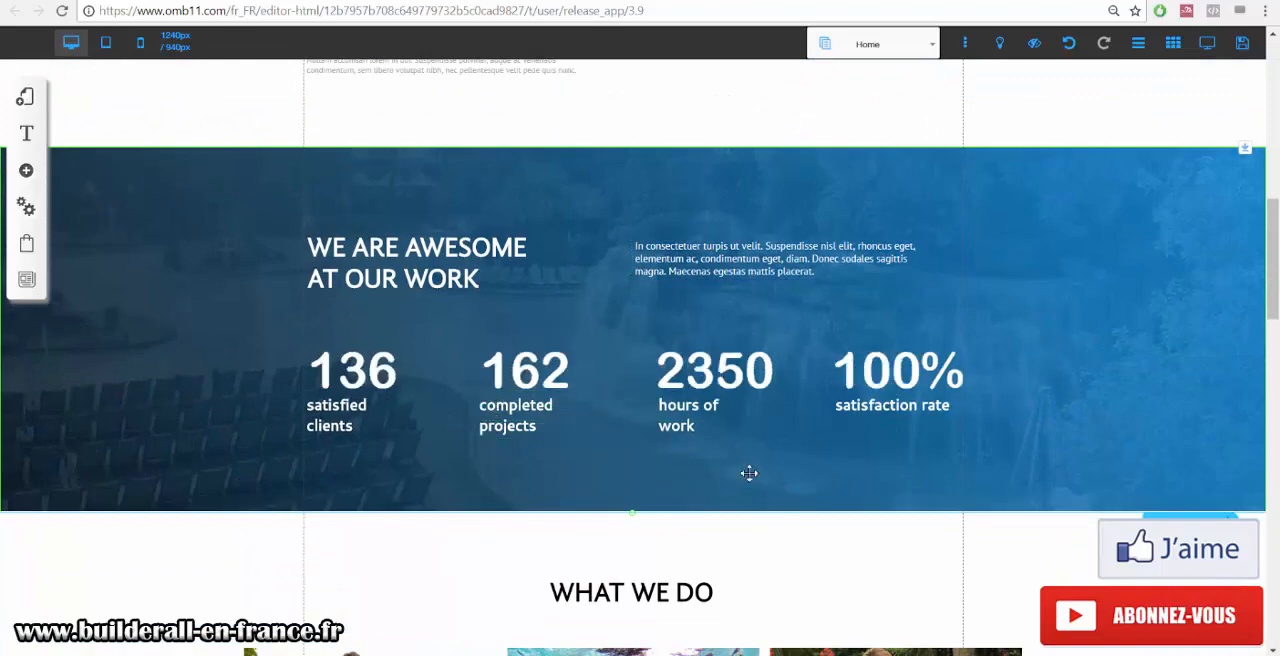
scroll(749, 473, "up", 3)
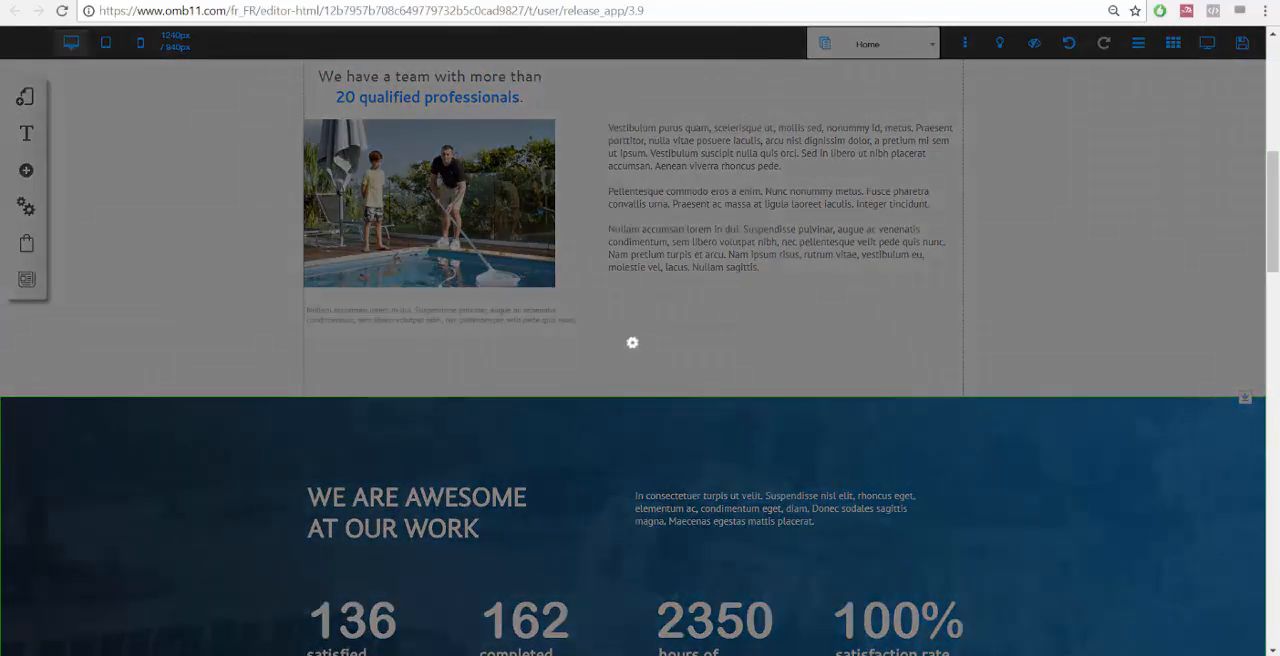
left_click(803, 477)
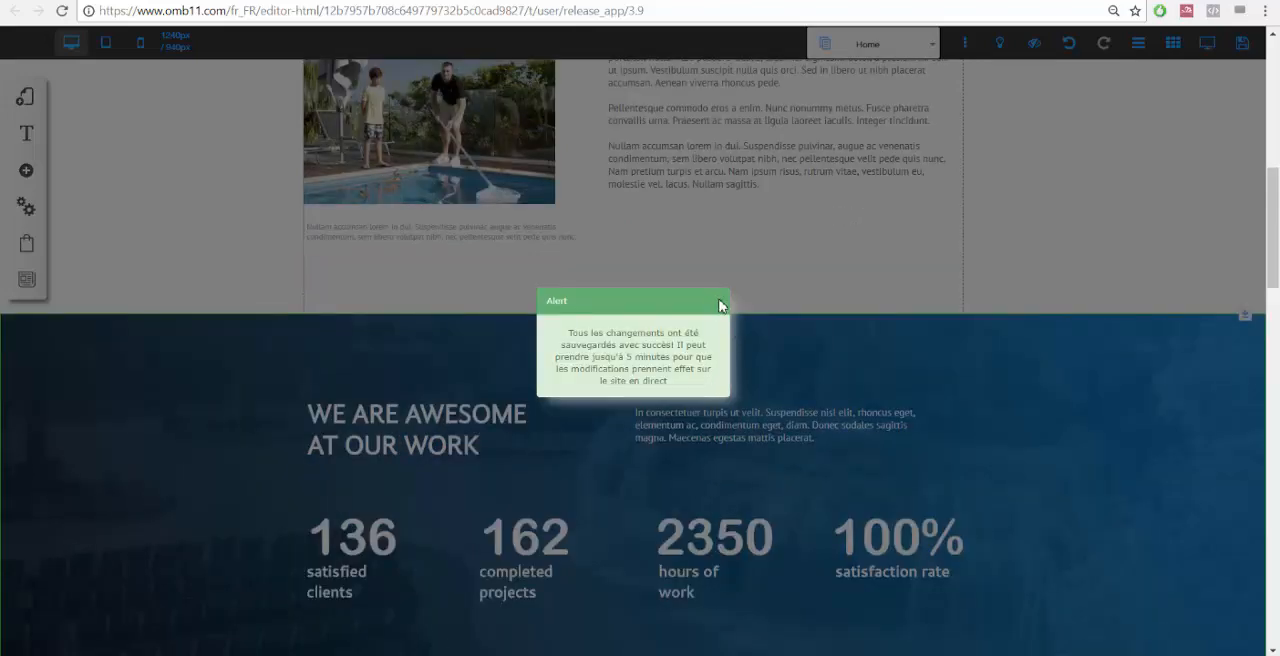
left_click(720, 305)
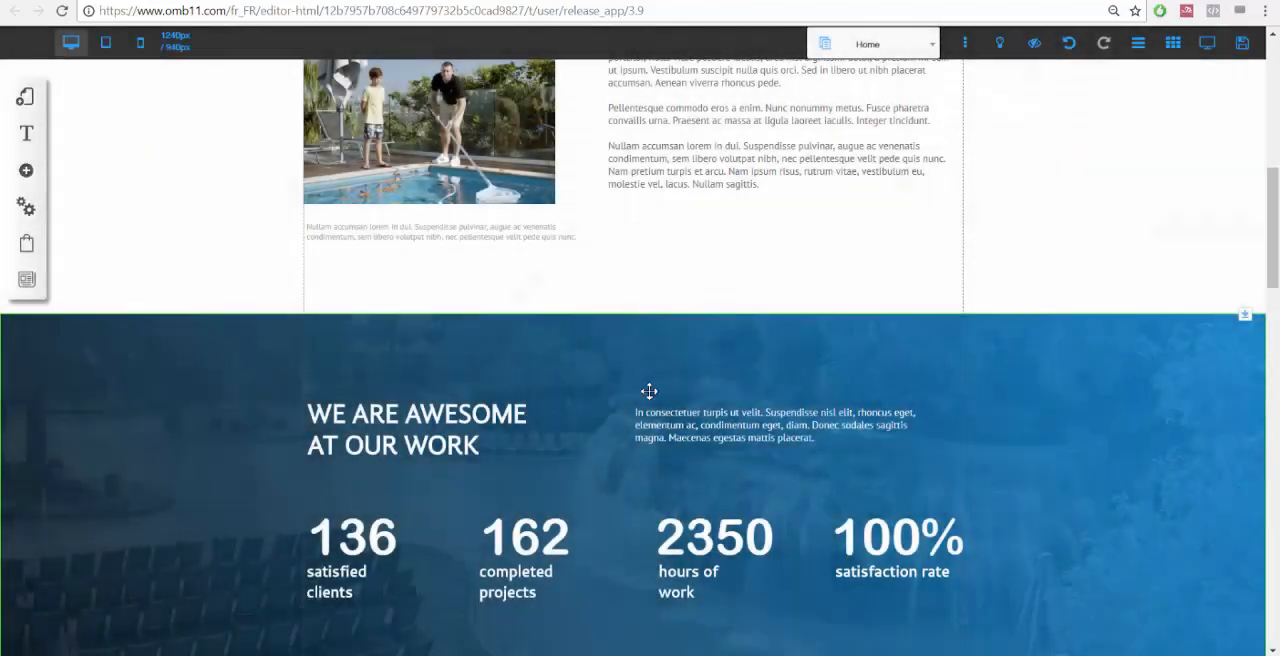
scroll(580, 416, "down", 3)
left_click(549, 283)
left_click(580, 245)
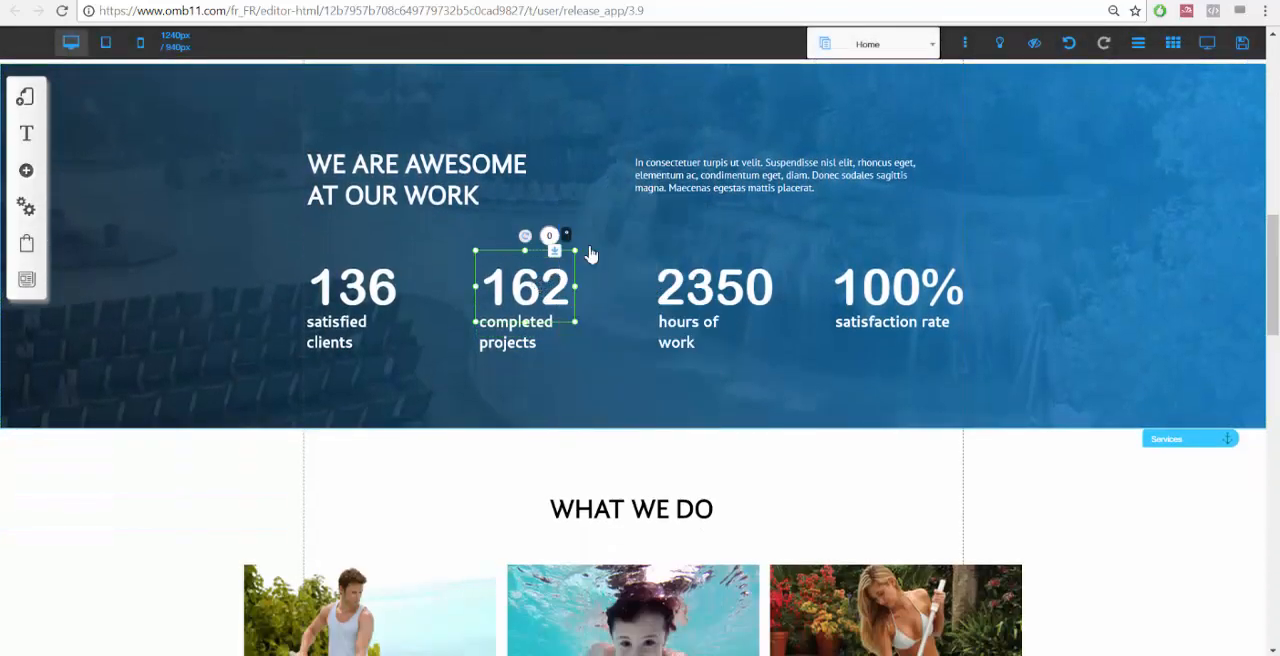
left_click(702, 404)
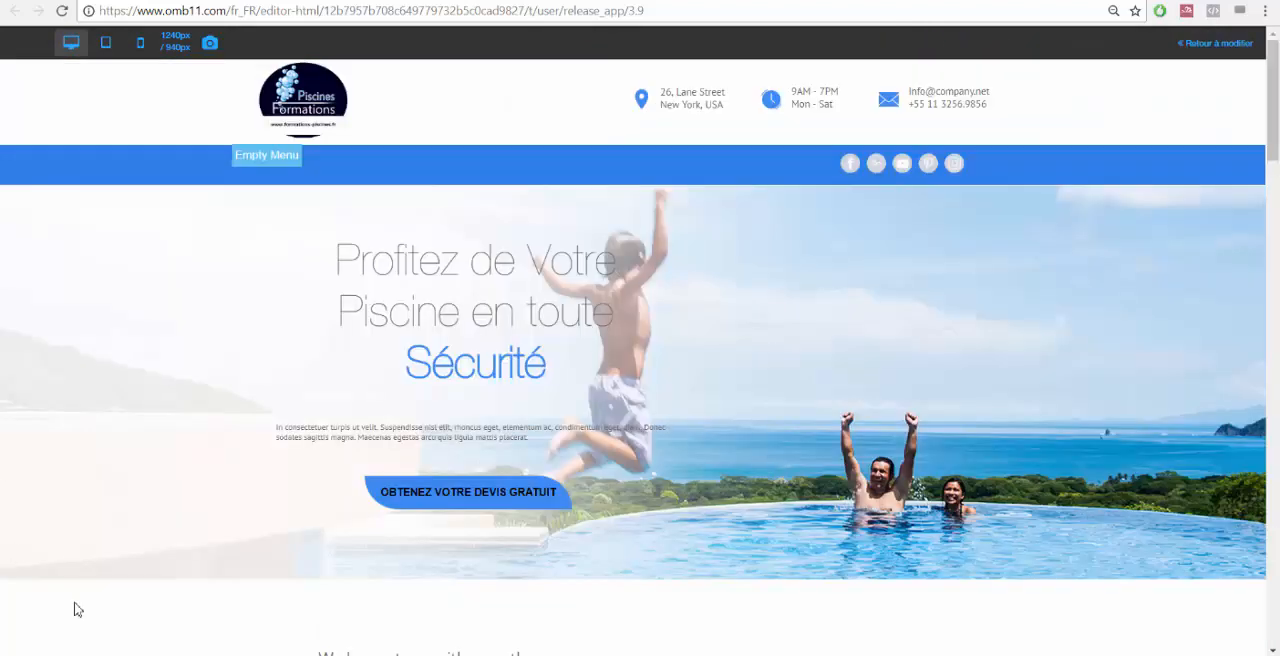
scroll(940, 291, "down", 5)
scroll(810, 290, "down", 5)
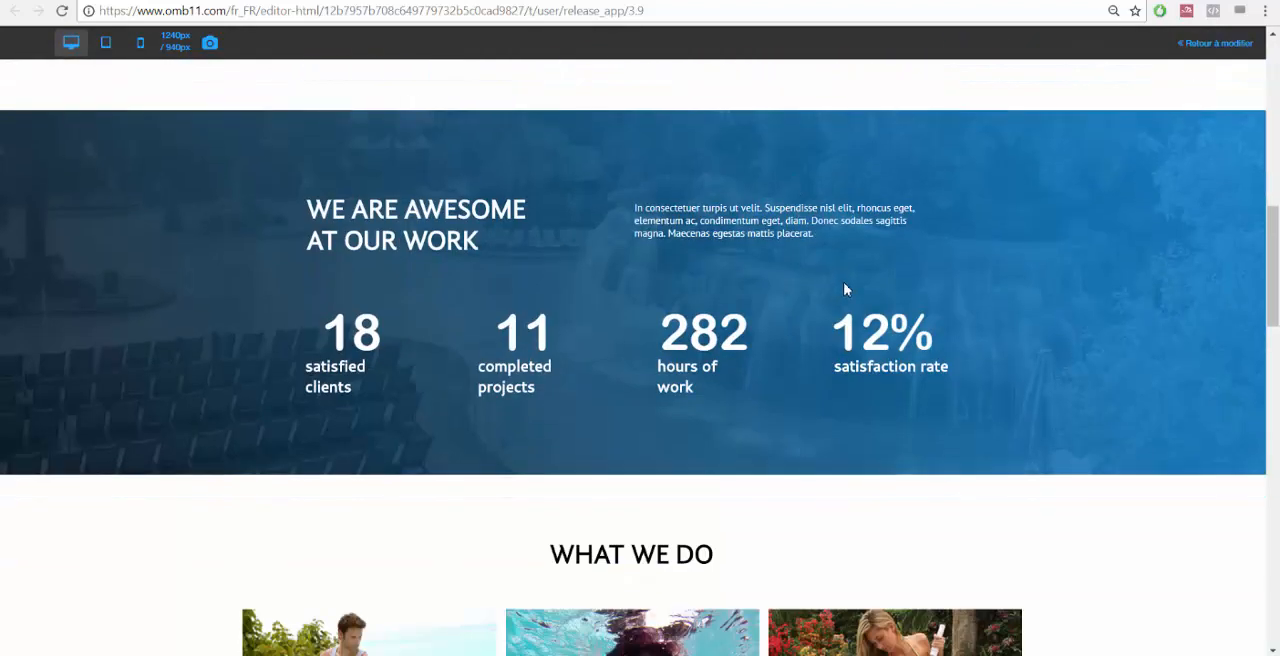
scroll(891, 291, "up", 1)
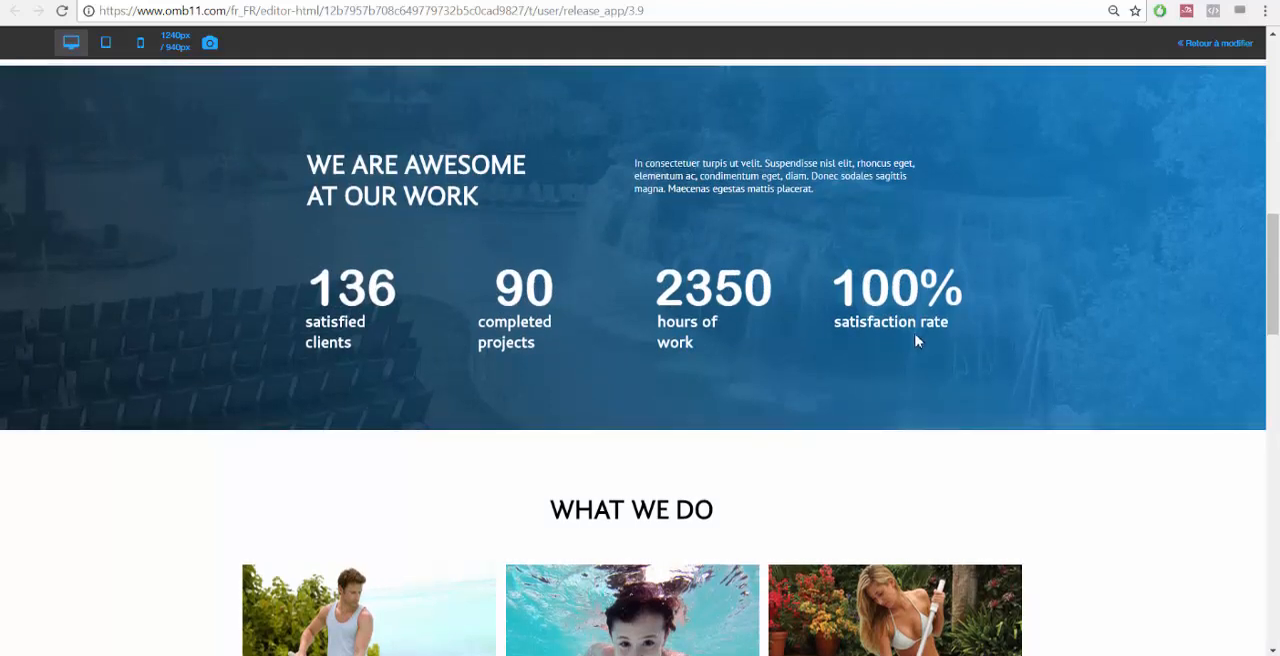
scroll(626, 433, "up", 2)
scroll(525, 365, "down", 1)
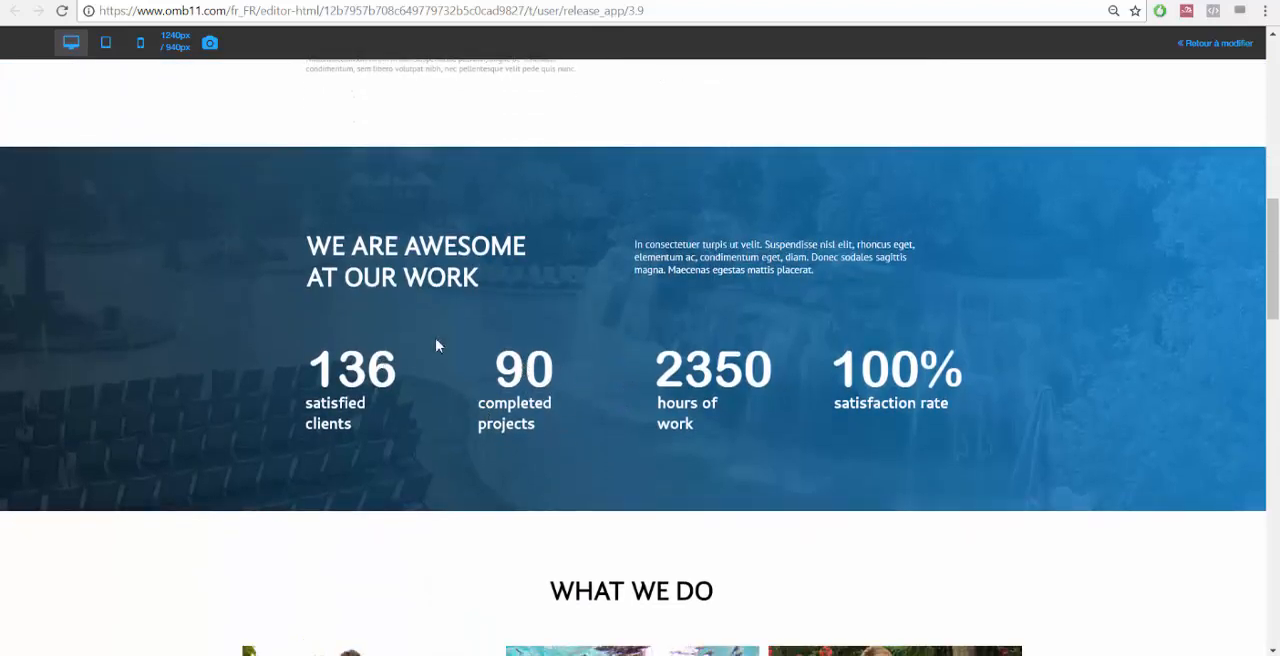
scroll(734, 409, "down", 1)
scroll(1006, 166, "up", 4)
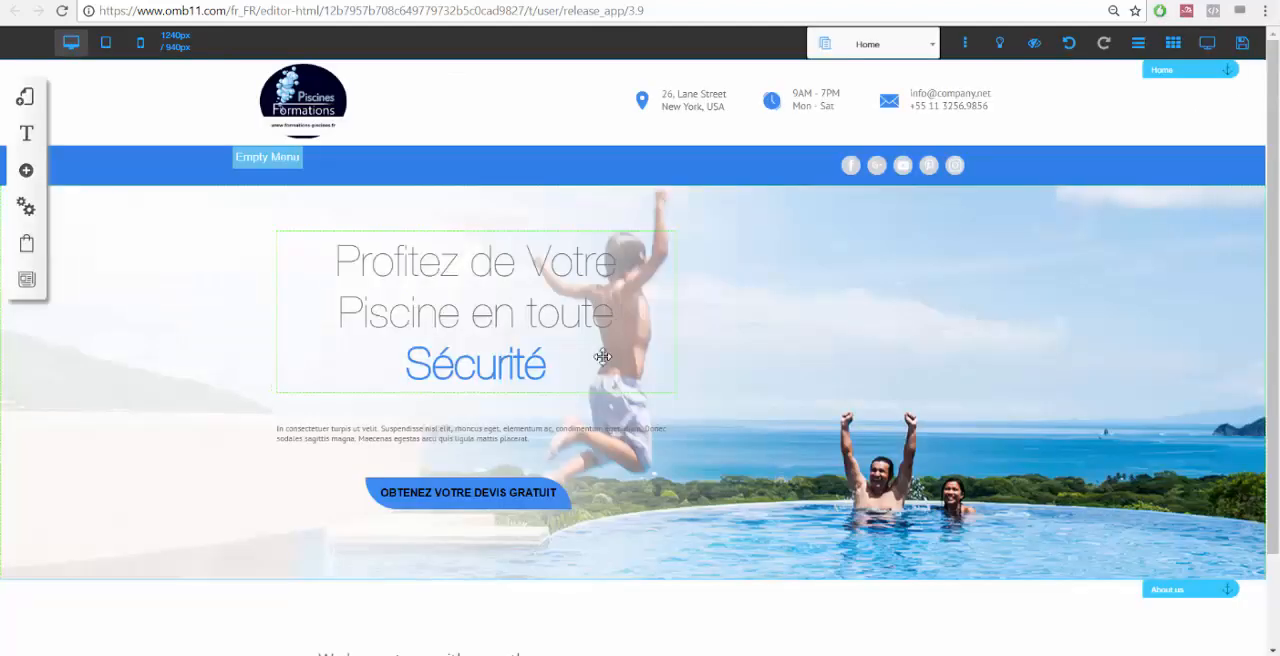
scroll(702, 361, "down", 6)
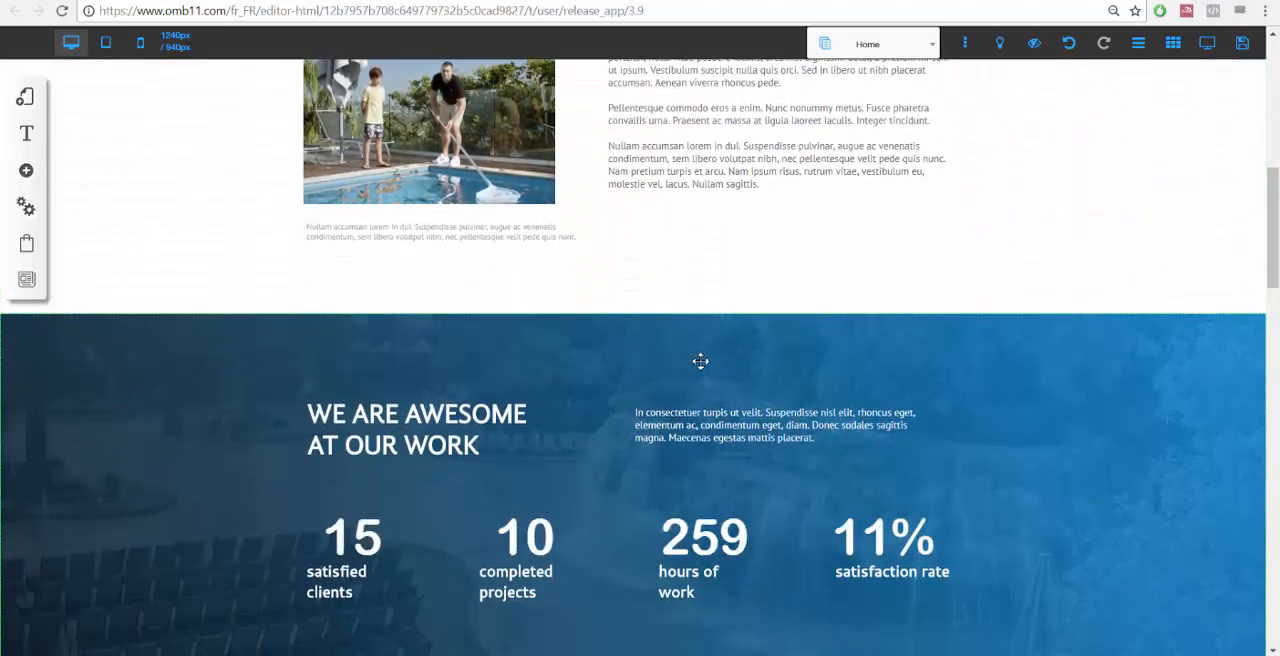
scroll(700, 363, "up", 3)
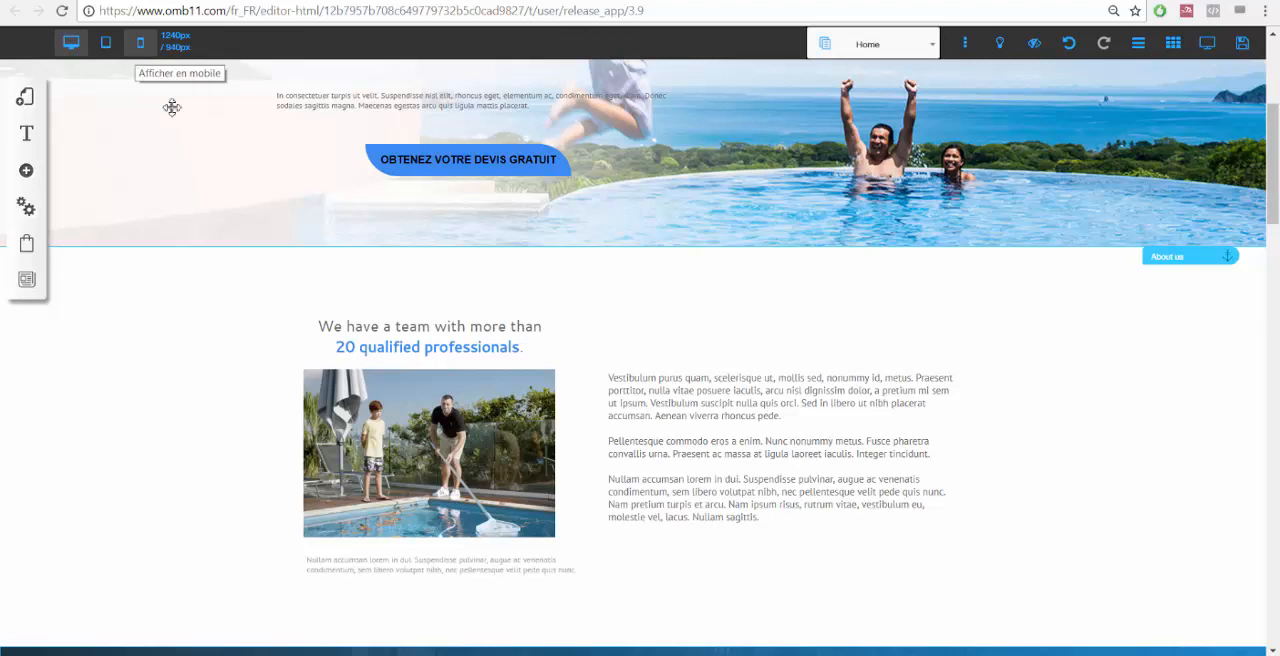
Switch to tablet view and move the header logo to the centre of the header.
left_click(108, 47)
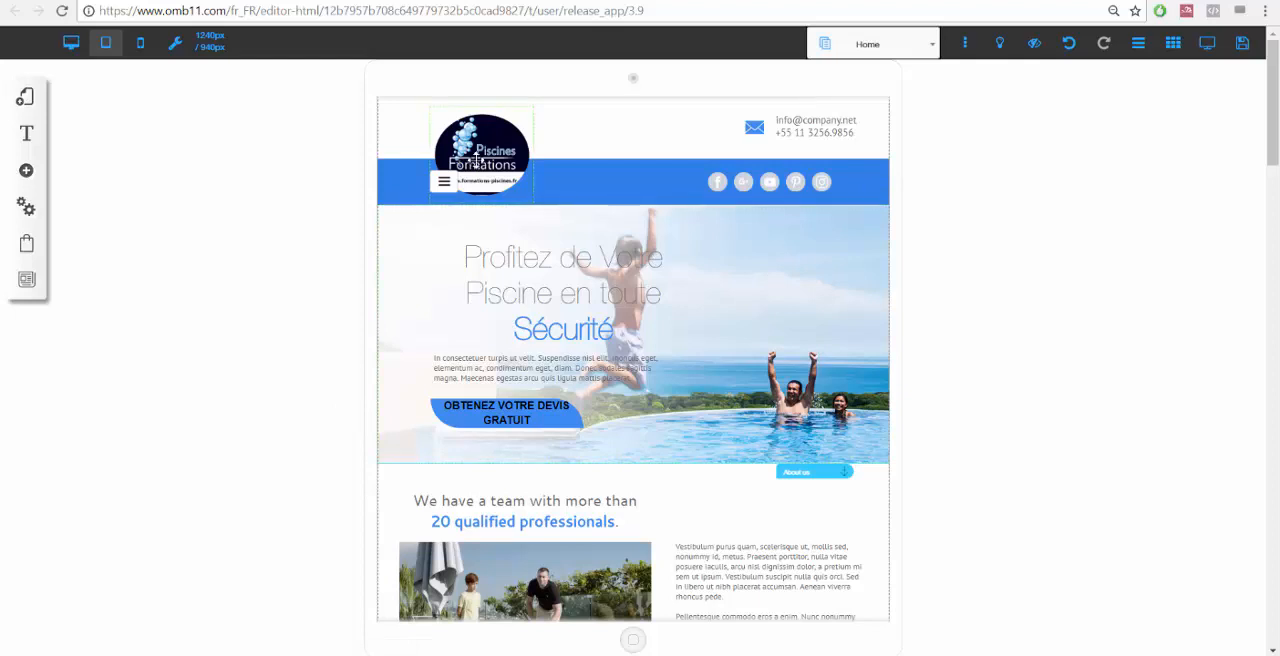
left_click_drag(477, 161, 643, 131)
Replace the phone number in the header contact text with the business's phone number.
left_click(790, 128)
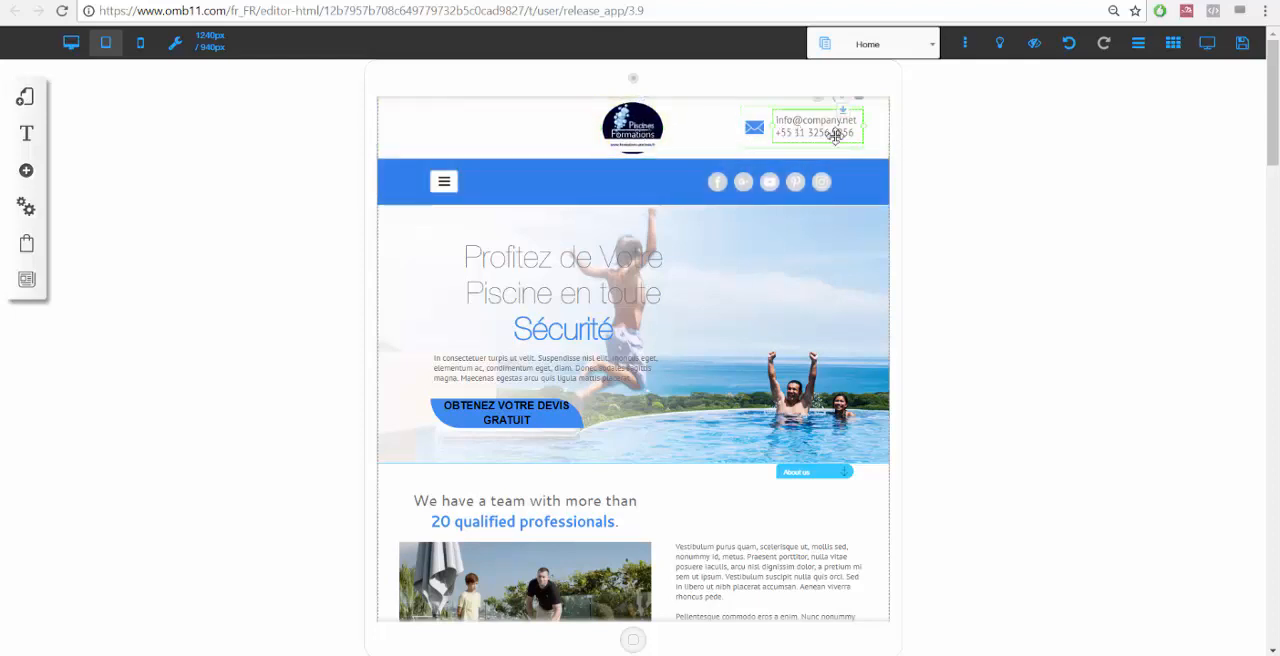
double_click(831, 130)
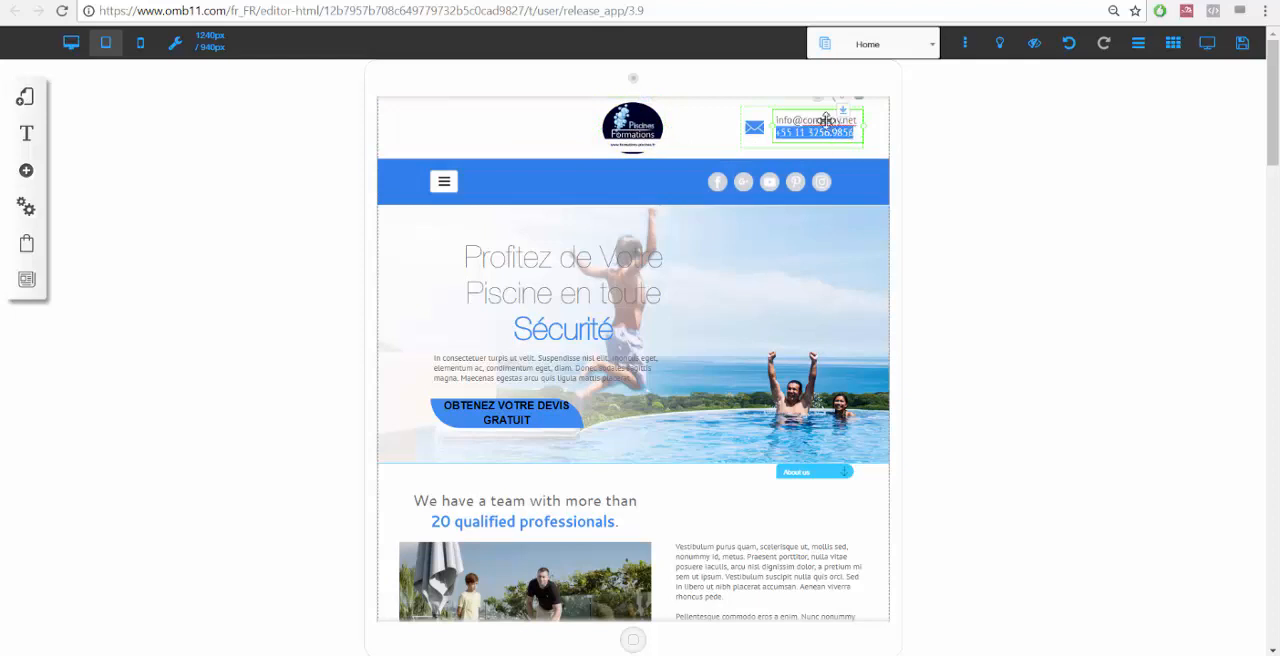
left_click(806, 134)
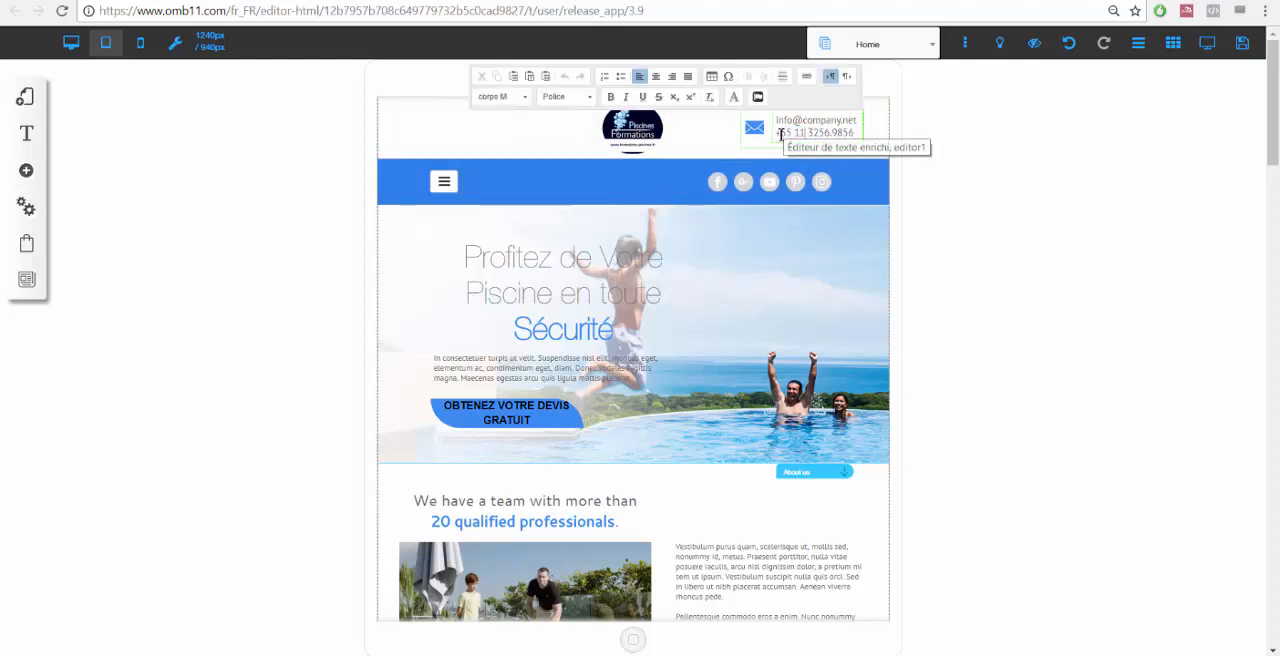
left_click_drag(777, 133, 860, 139)
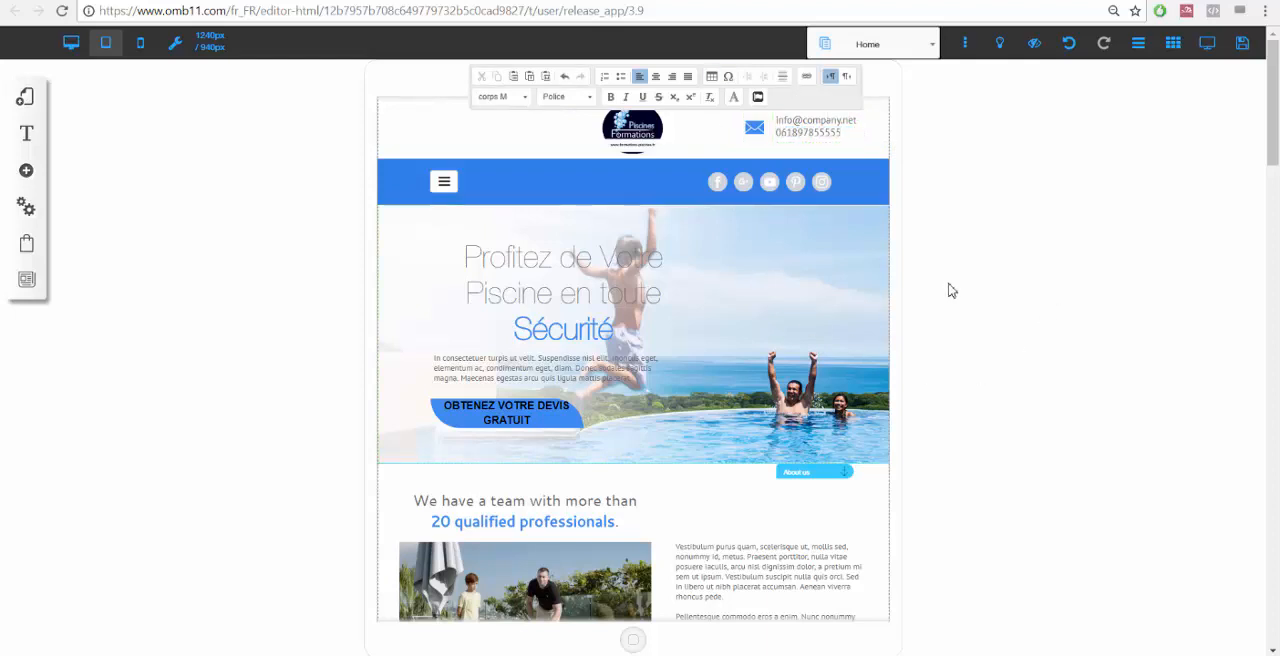
left_click(856, 288)
Shift the social icons right and move the quote button to the hero's right side in tablet view.
left_click_drag(768, 187, 818, 187)
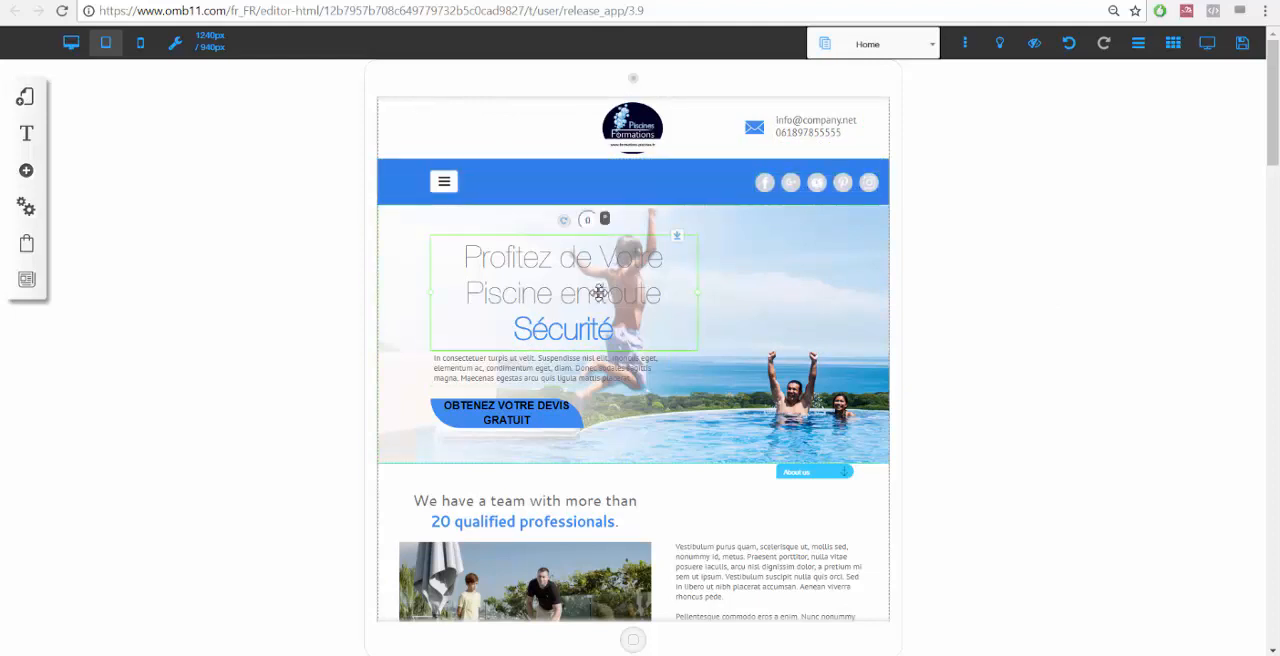
mouse_move(520, 420)
left_mouse_down()
mouse_move(765, 386)
mouse_move(845, 255)
mouse_move(845, 295)
left_mouse_up()
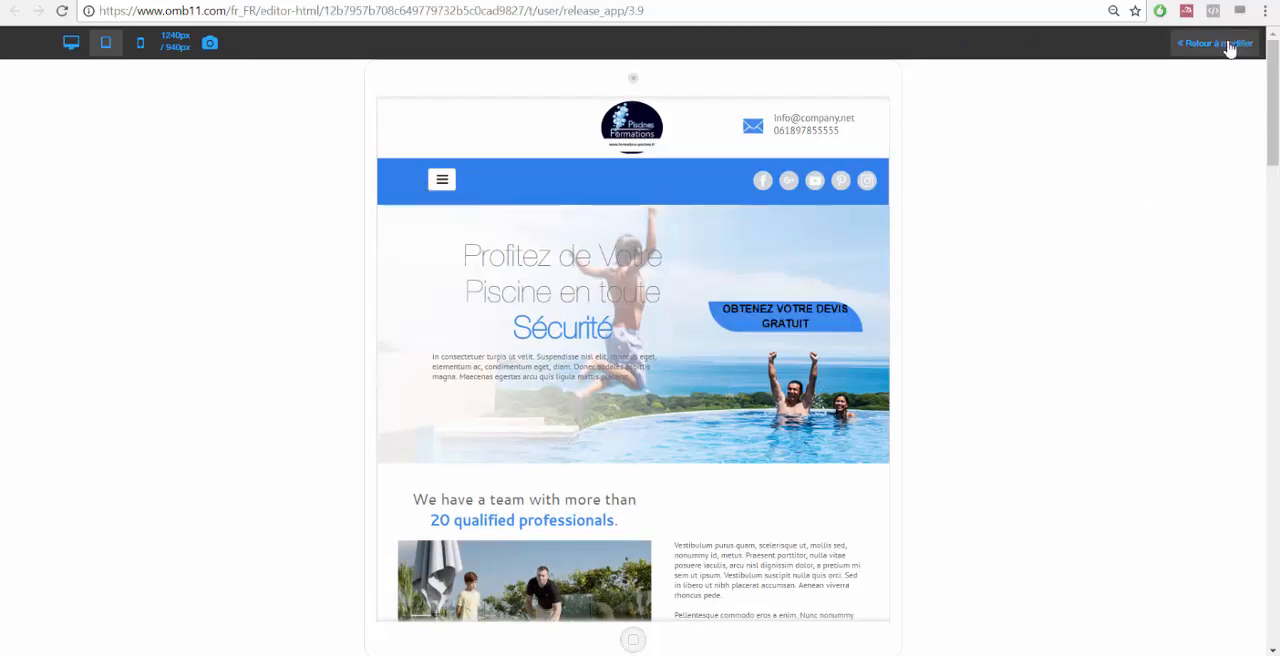
left_click(1229, 47)
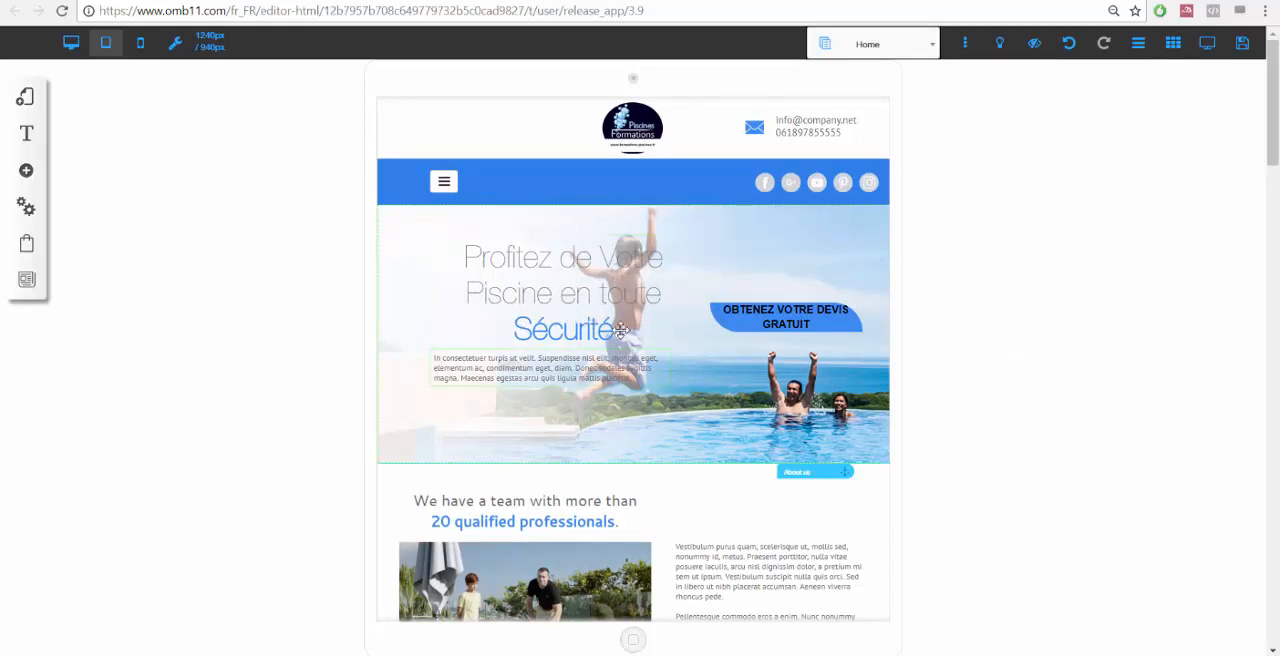
Open the Audio et vidéo element category and browse the available video and audio widgets.
left_click(26, 177)
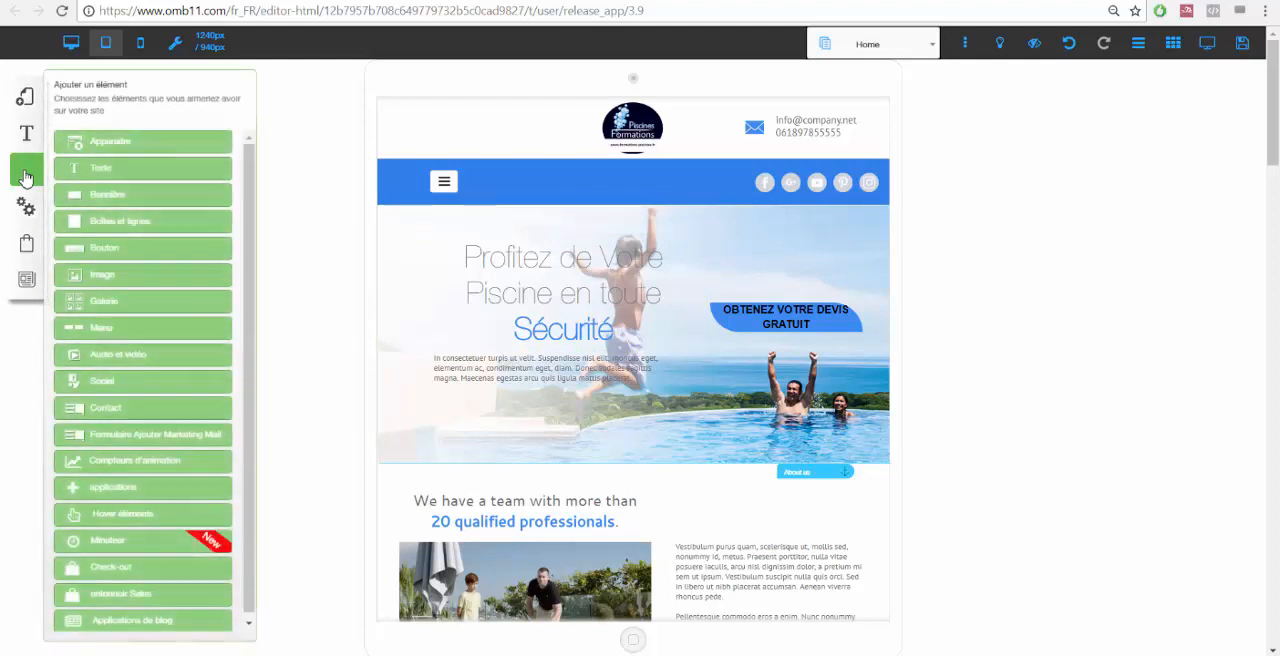
left_click(126, 358)
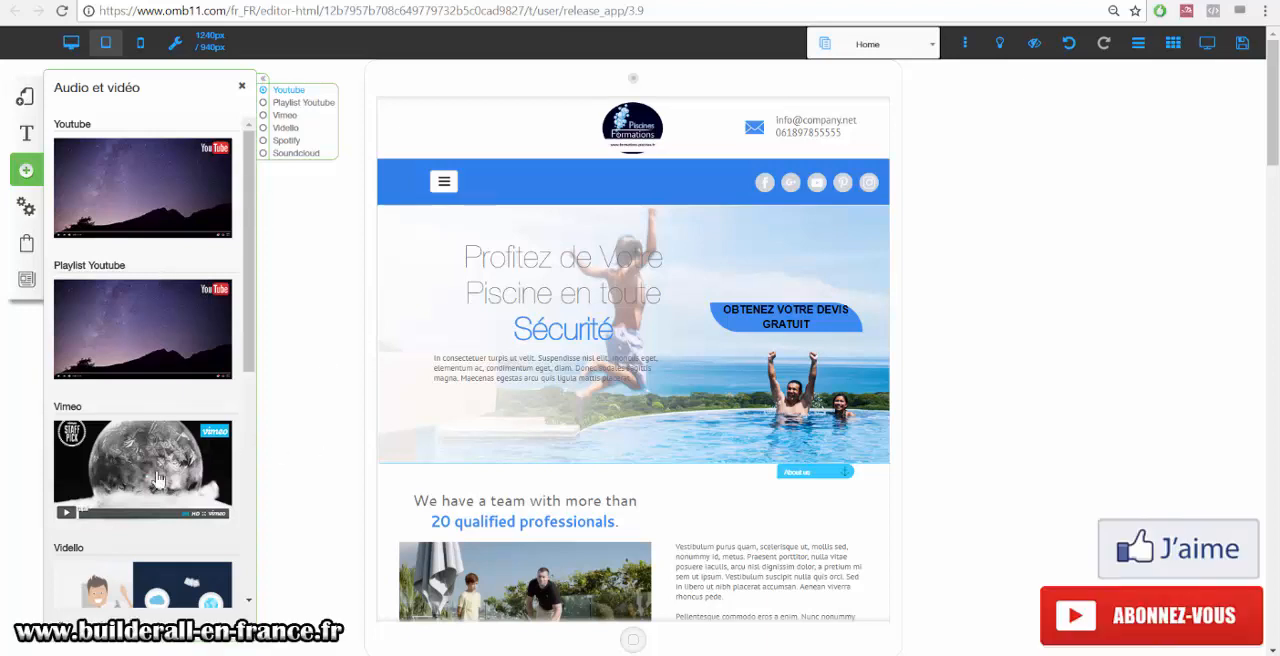
scroll(150, 460, "down", 3)
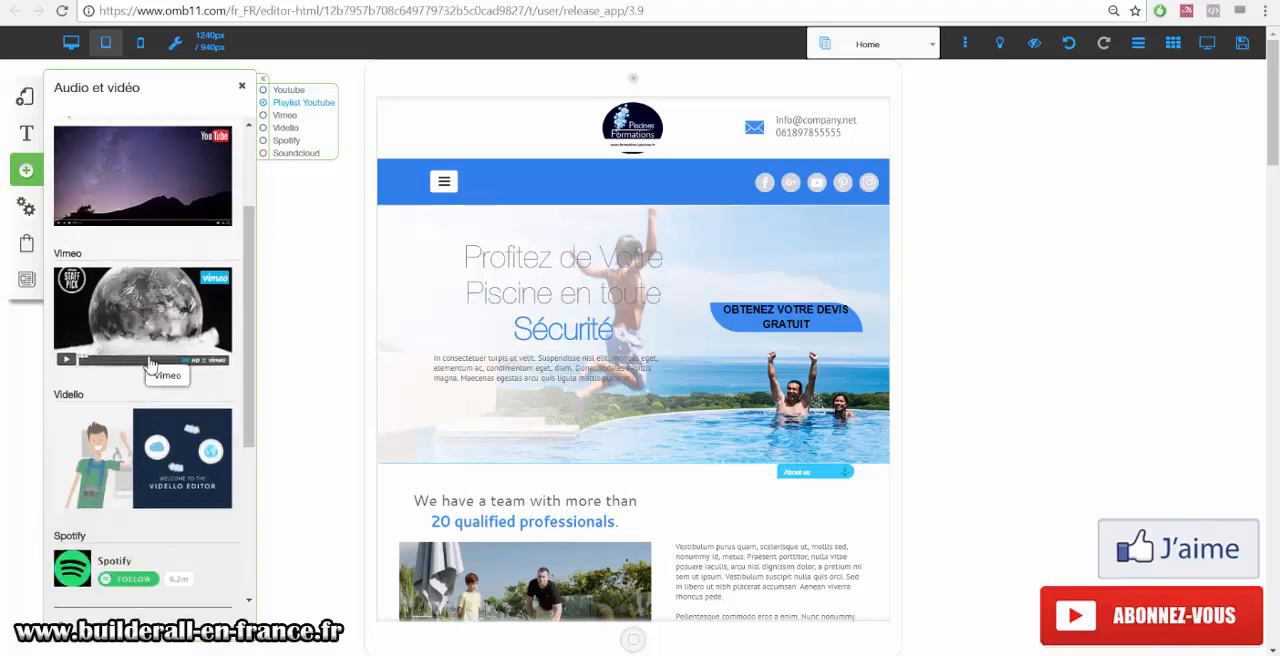
scroll(150, 365, "down", 5)
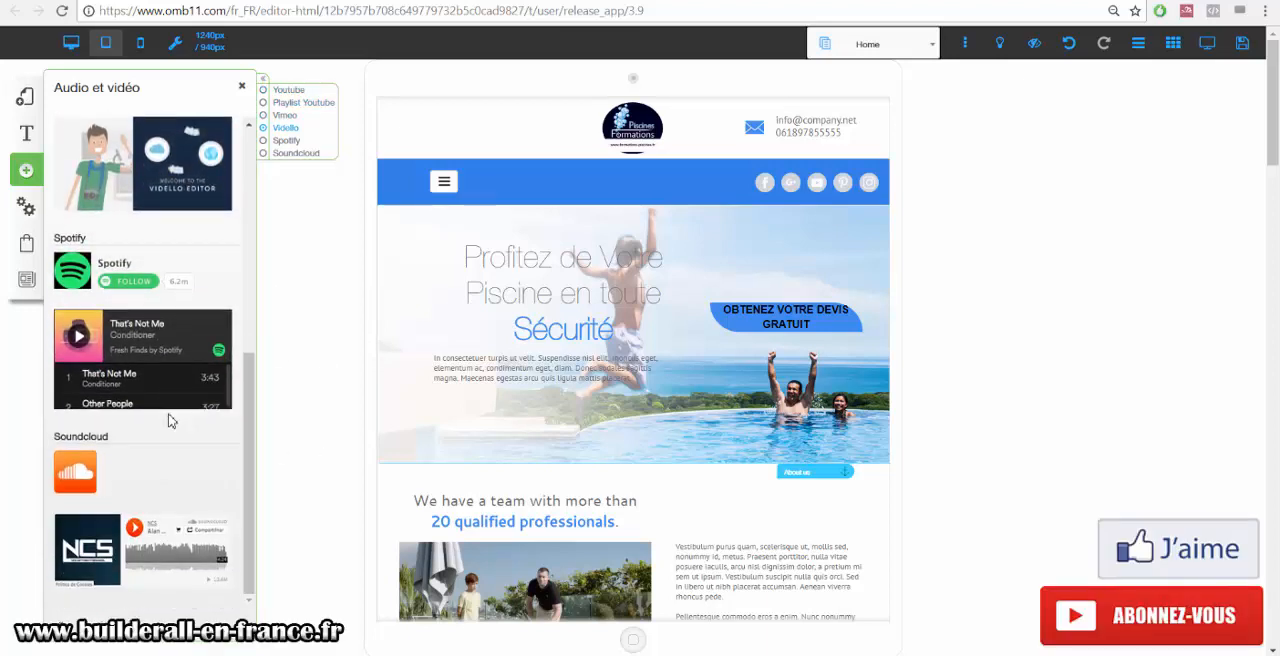
scroll(170, 422, "down", 2)
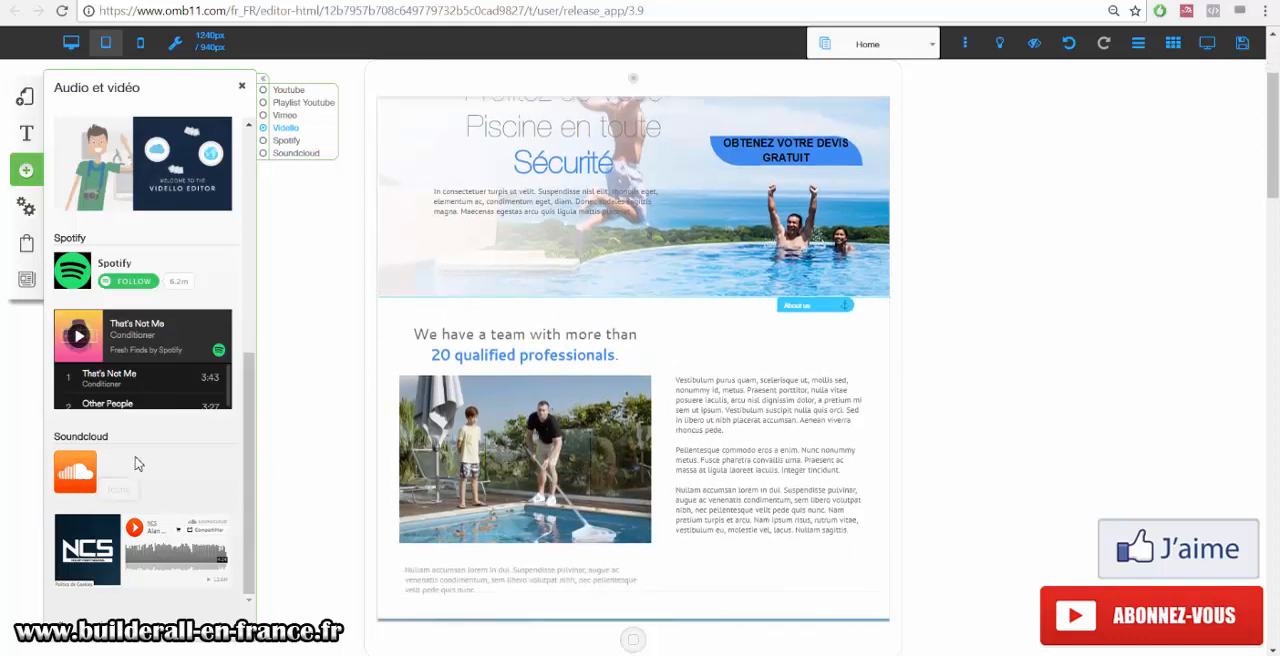
scroll(138, 463, "up", 10)
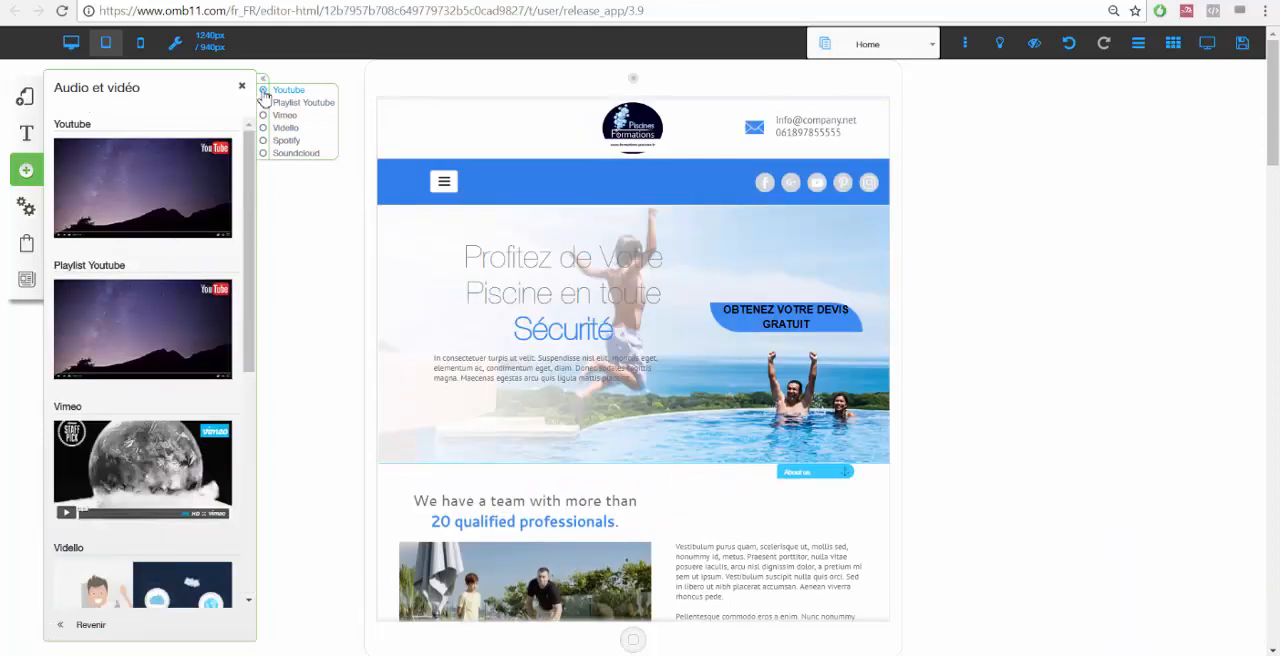
left_click(242, 88)
Open the applications element category in the add-element panel to examine its widgets, then close it.
left_click(26, 170)
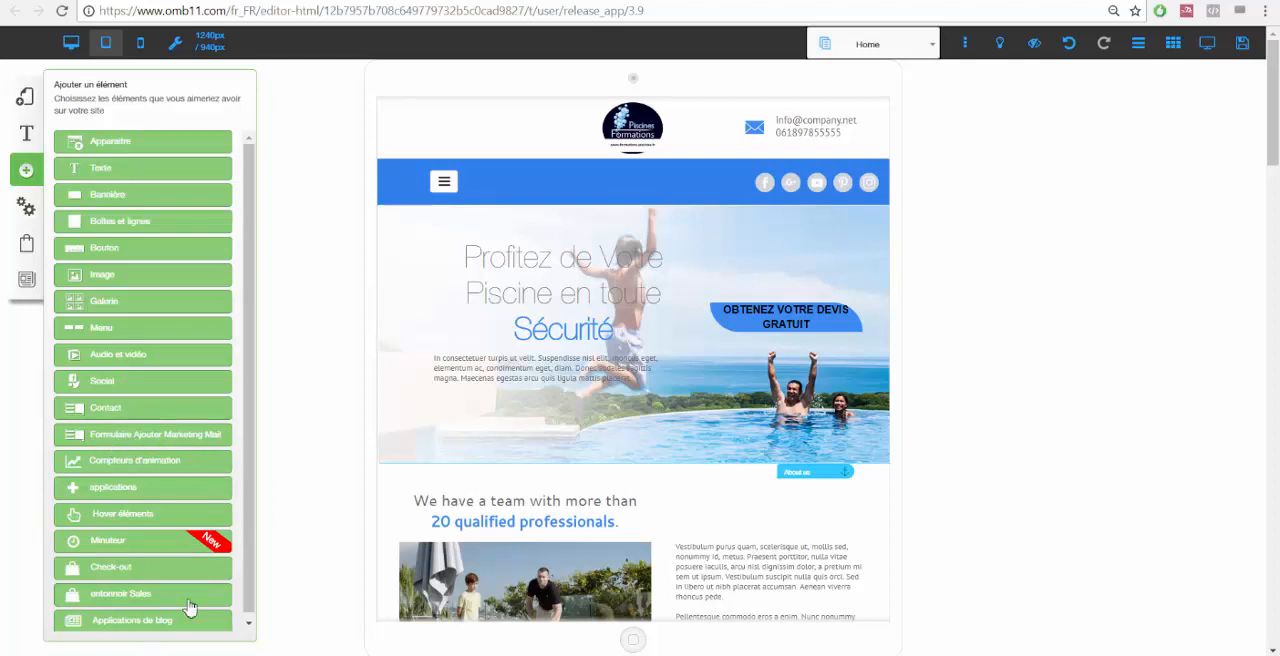
scroll(190, 607, "down", 1)
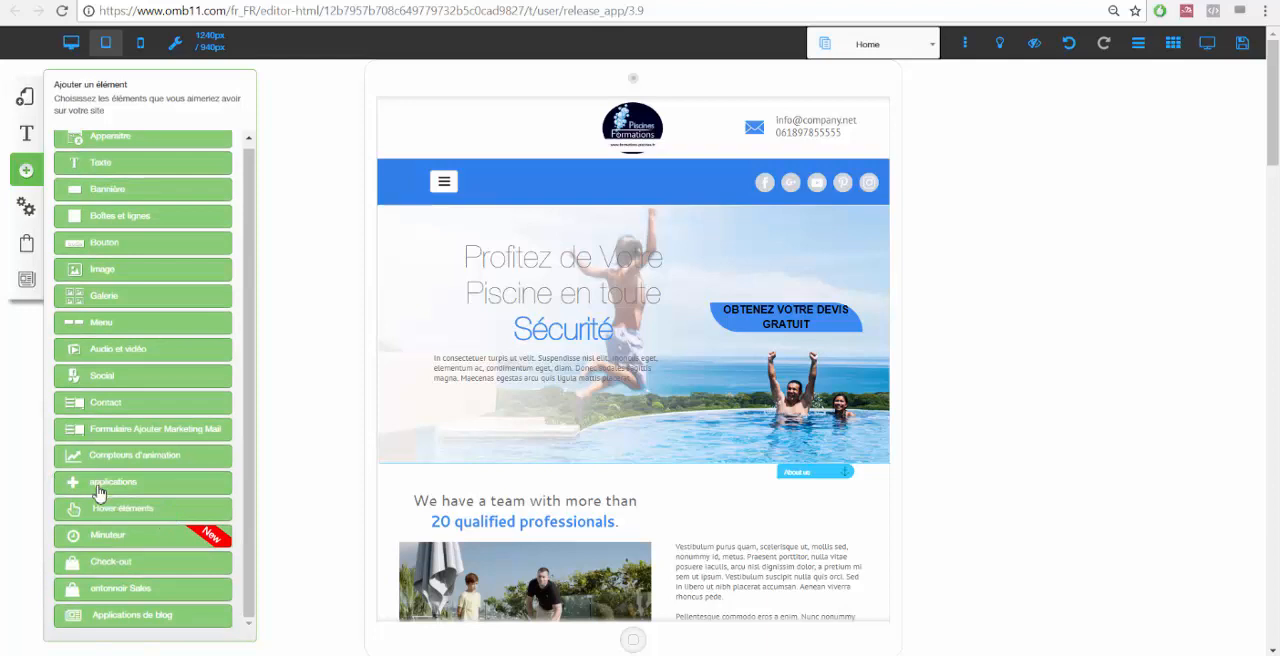
left_click(107, 489)
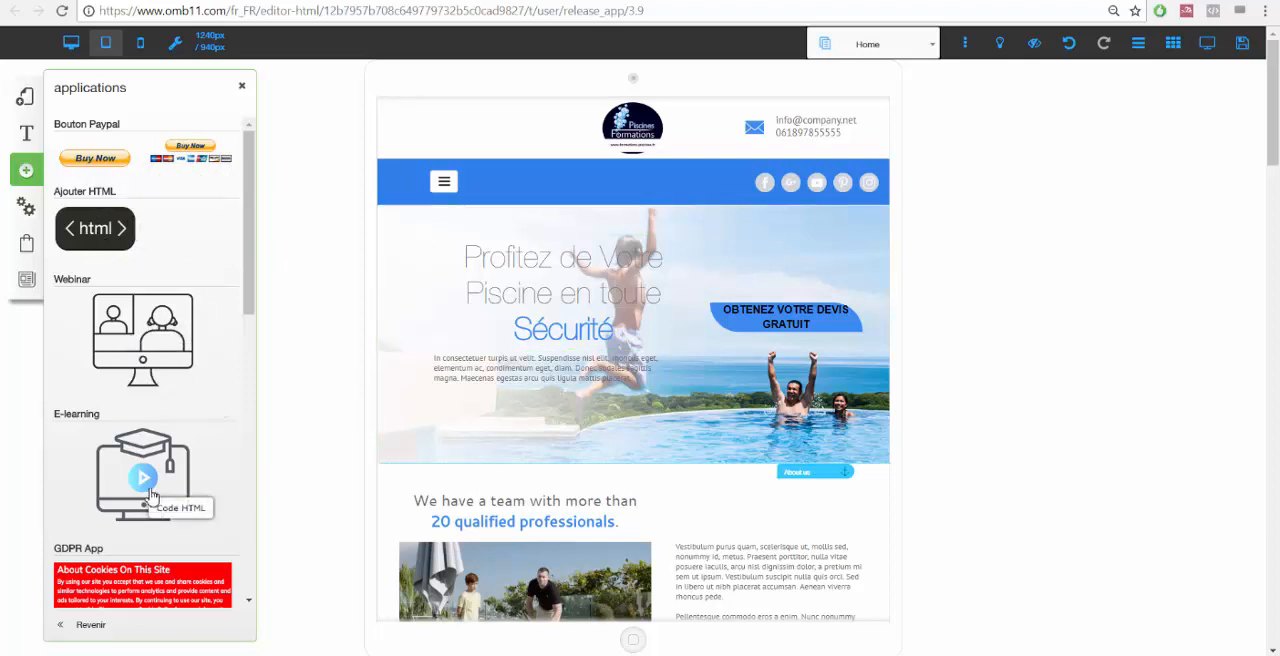
left_click(241, 88)
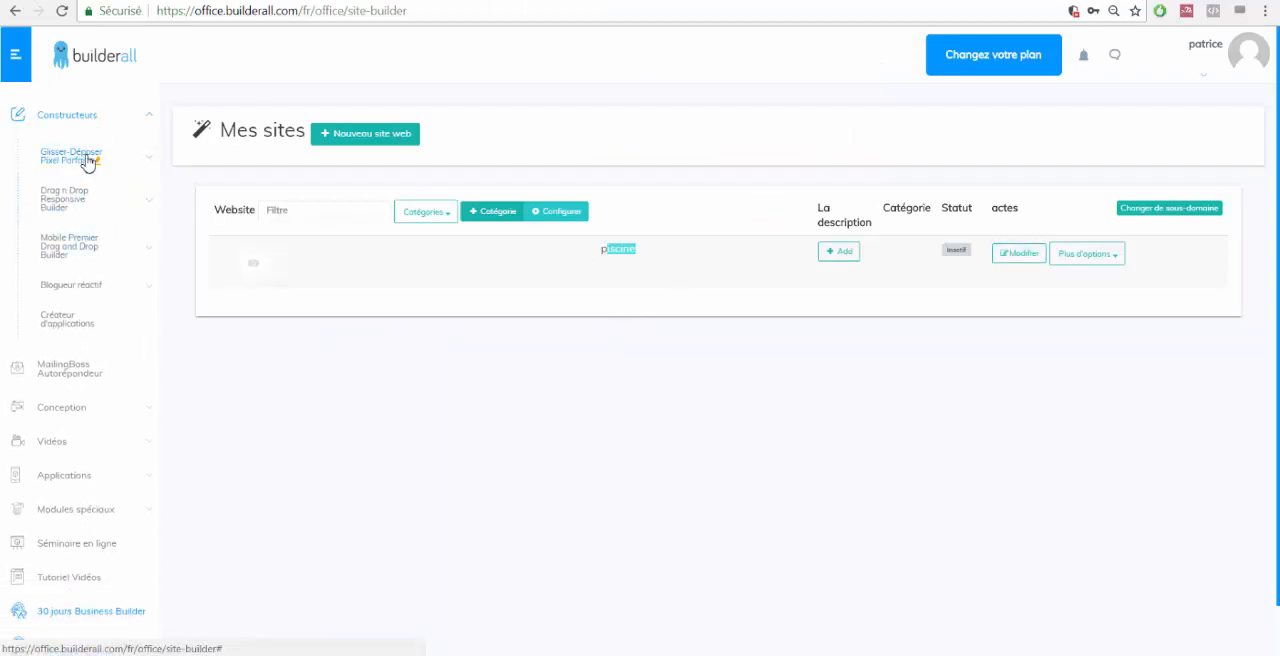
Start a new Pixel Perfect website from the dashboard and scroll through the template gallery.
mouse_move(105, 162)
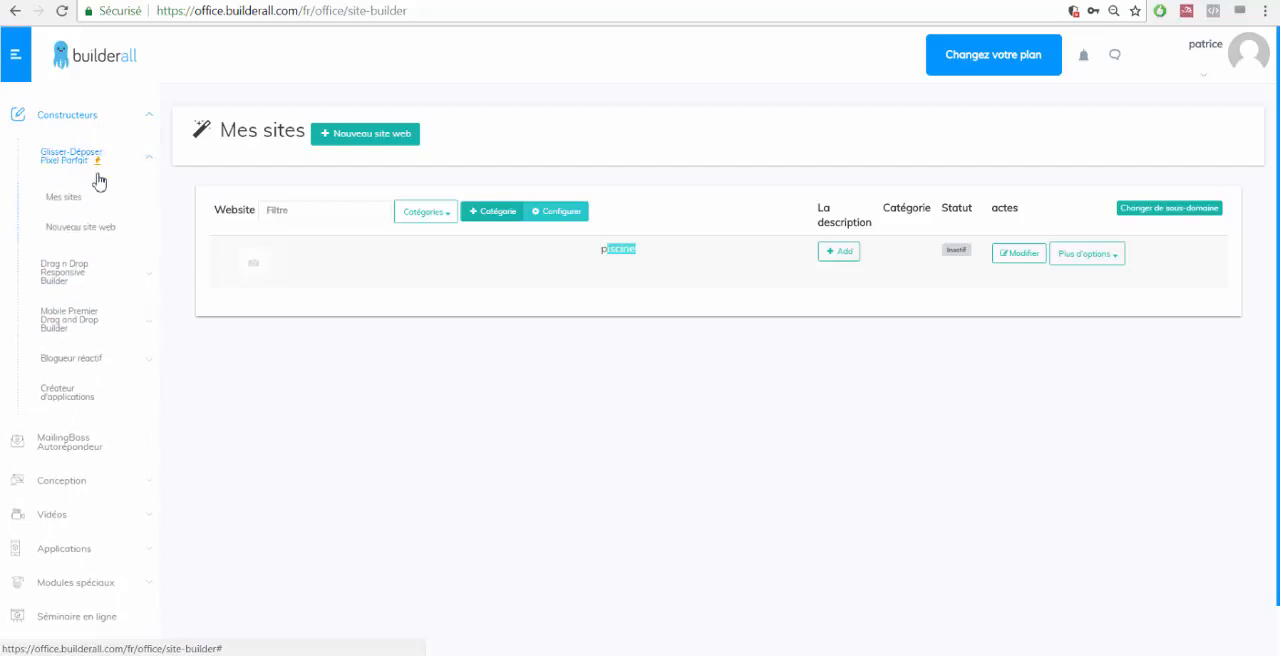
left_click(92, 237)
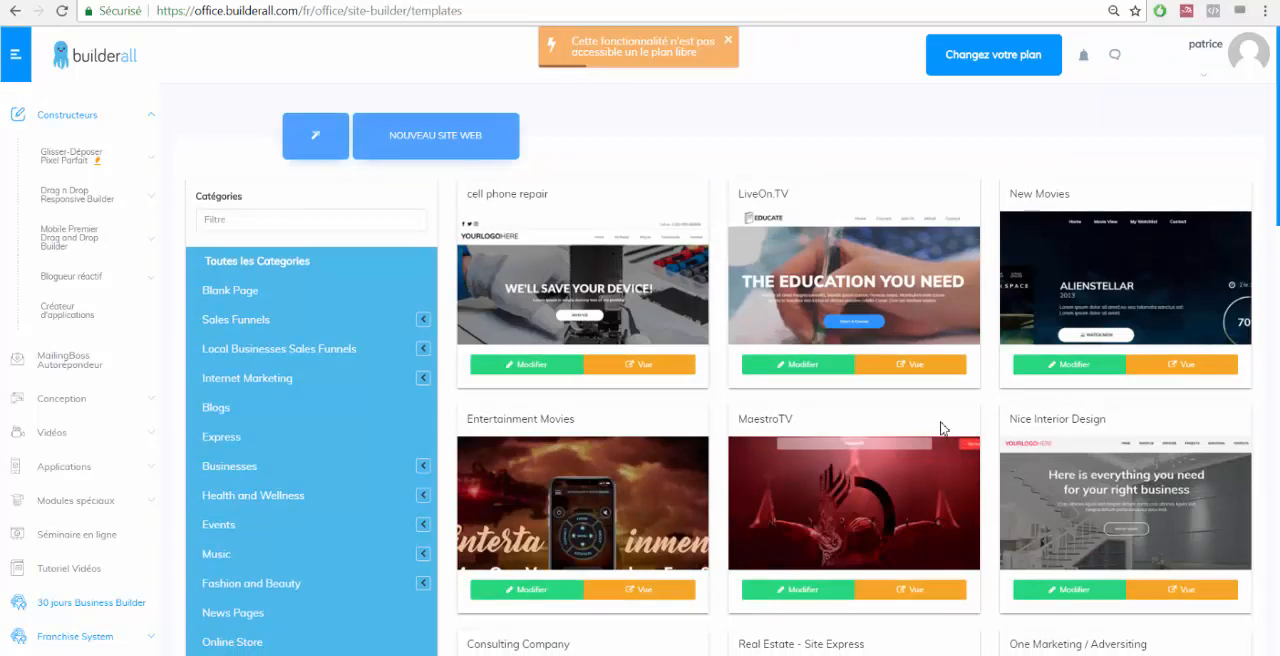
scroll(940, 428, "down", 3)
scroll(797, 361, "down", 3)
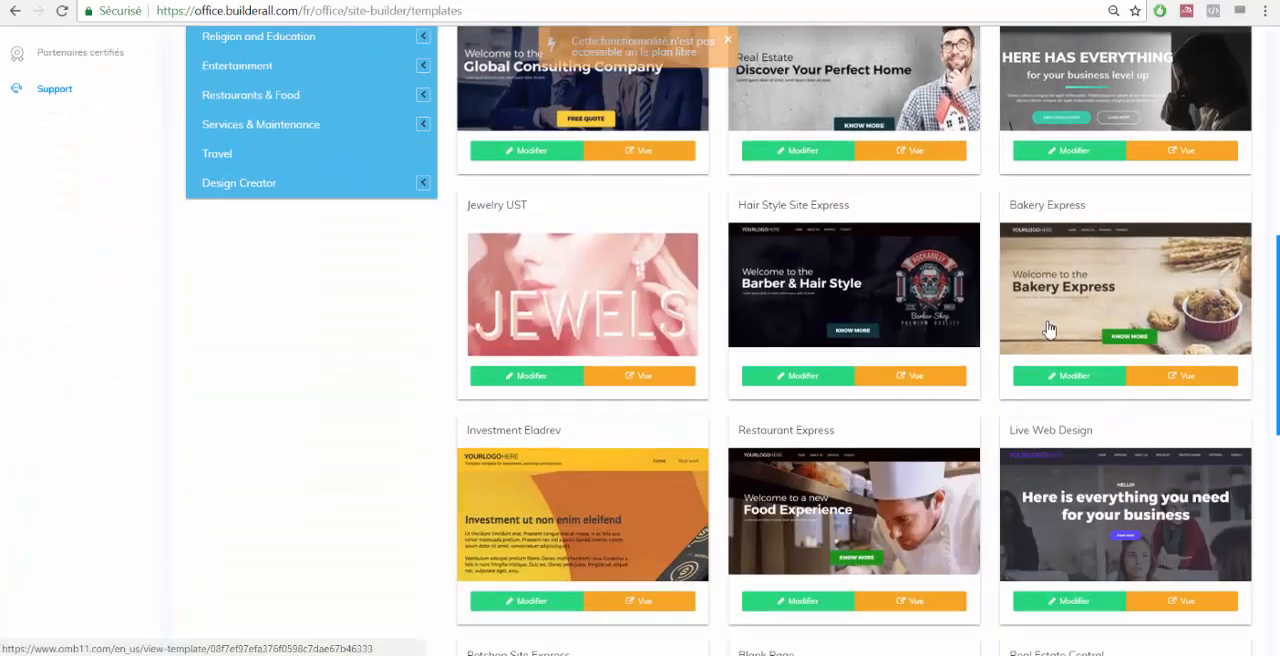
scroll(903, 323, "up", 3)
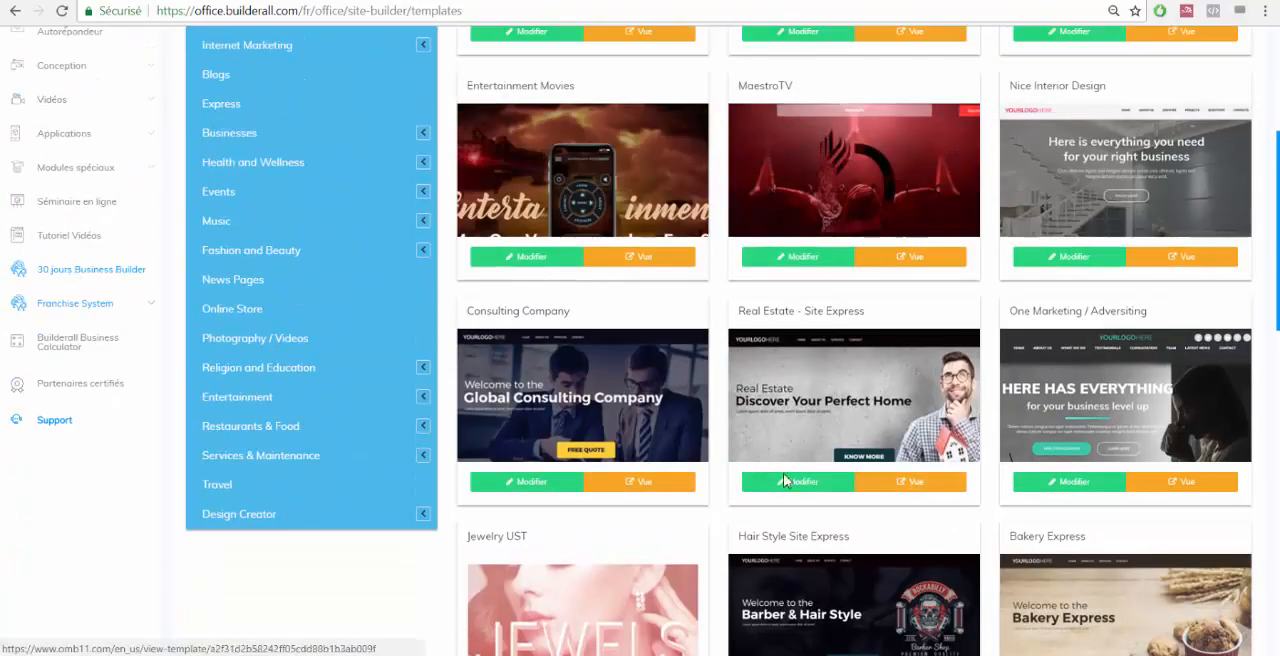
scroll(740, 450, "down", 5)
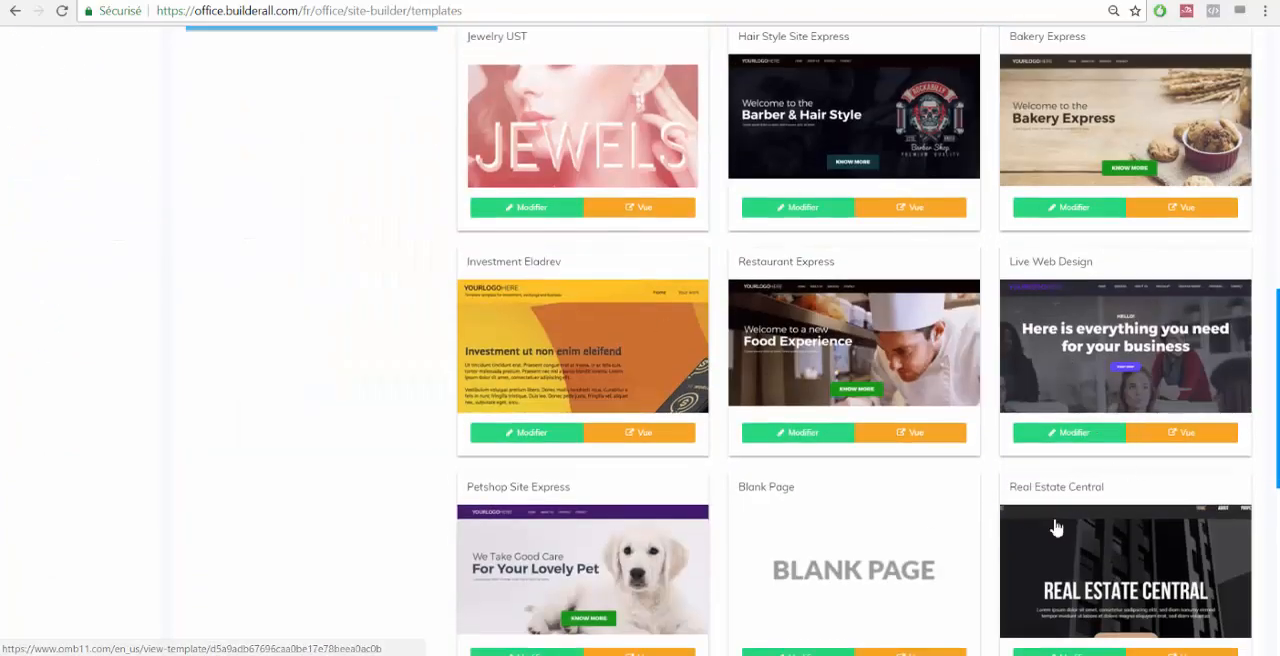
Preview the Restaurant Express template and scroll through its sections.
left_click(923, 440)
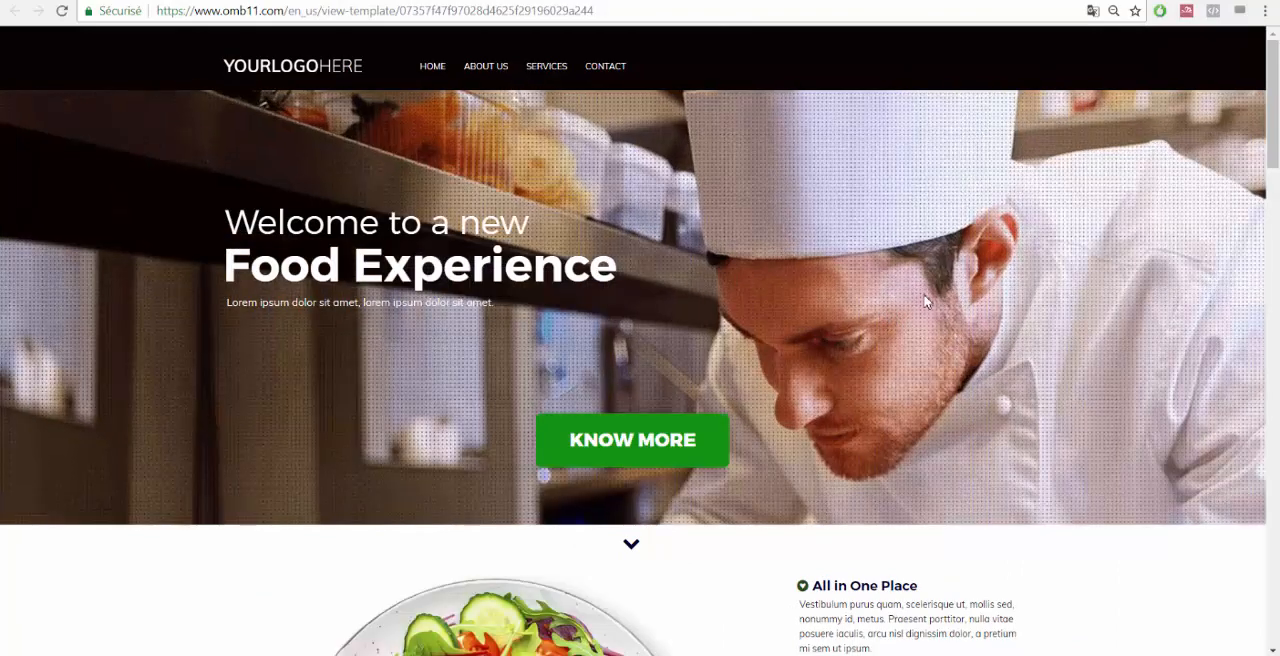
scroll(1020, 323, "down", 5)
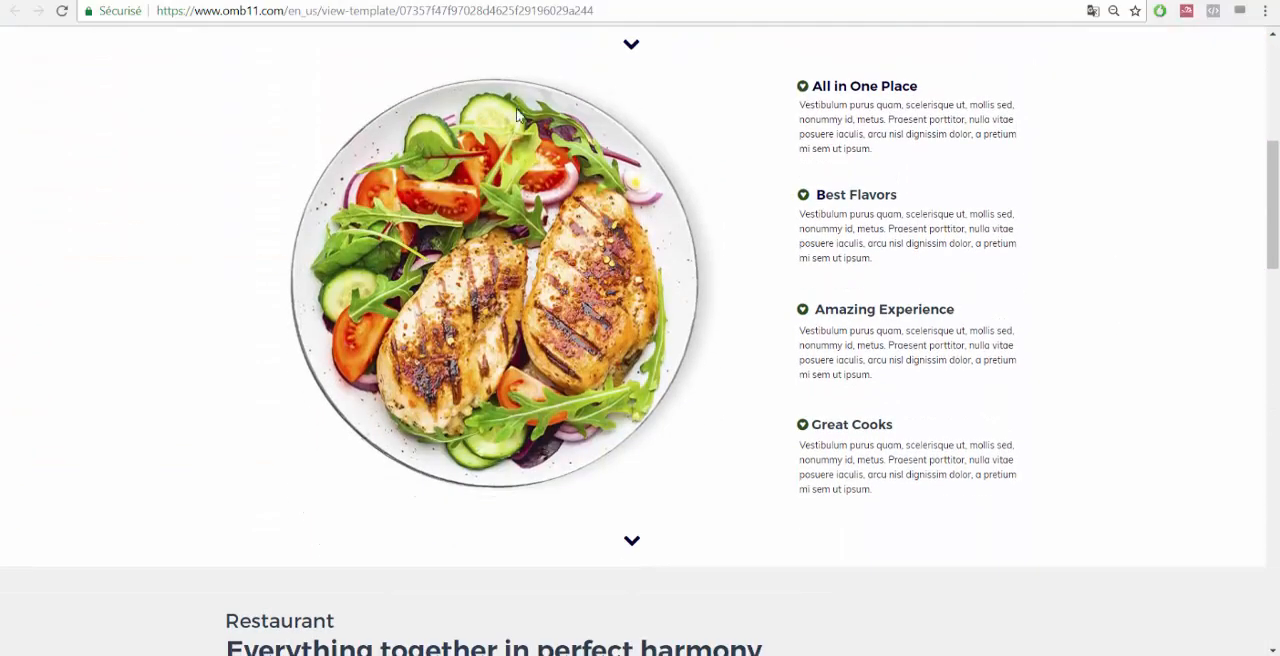
scroll(703, 229, "up", 2)
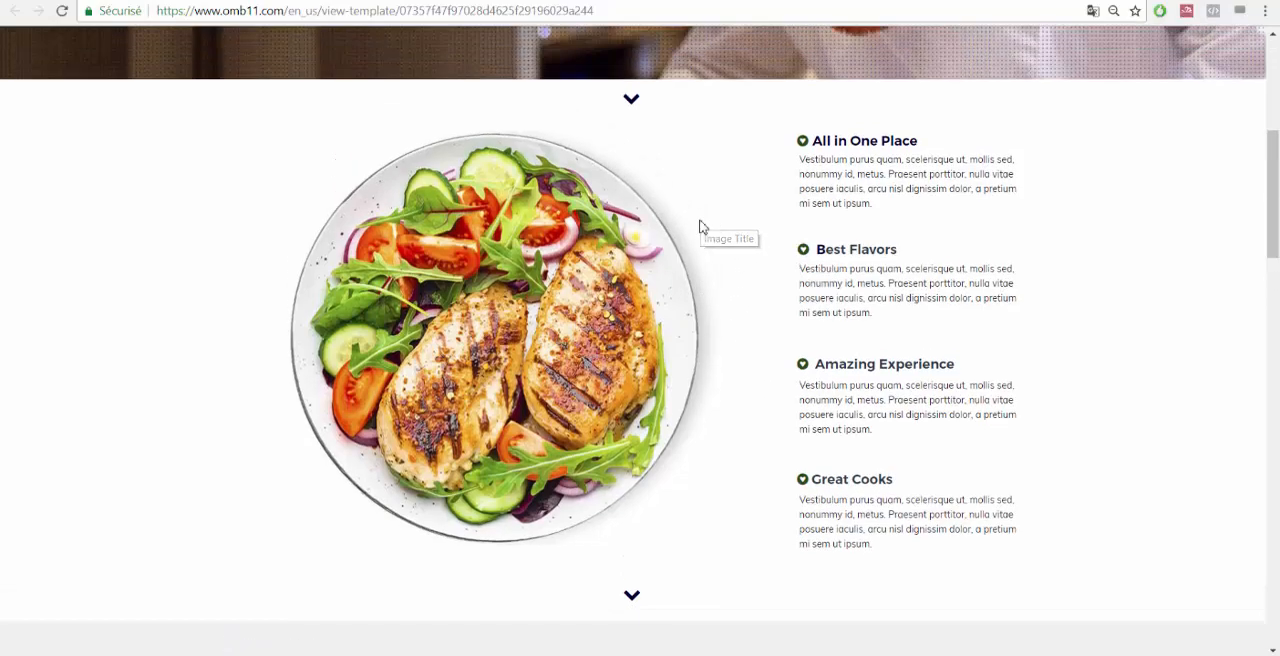
scroll(700, 304, "down", 8)
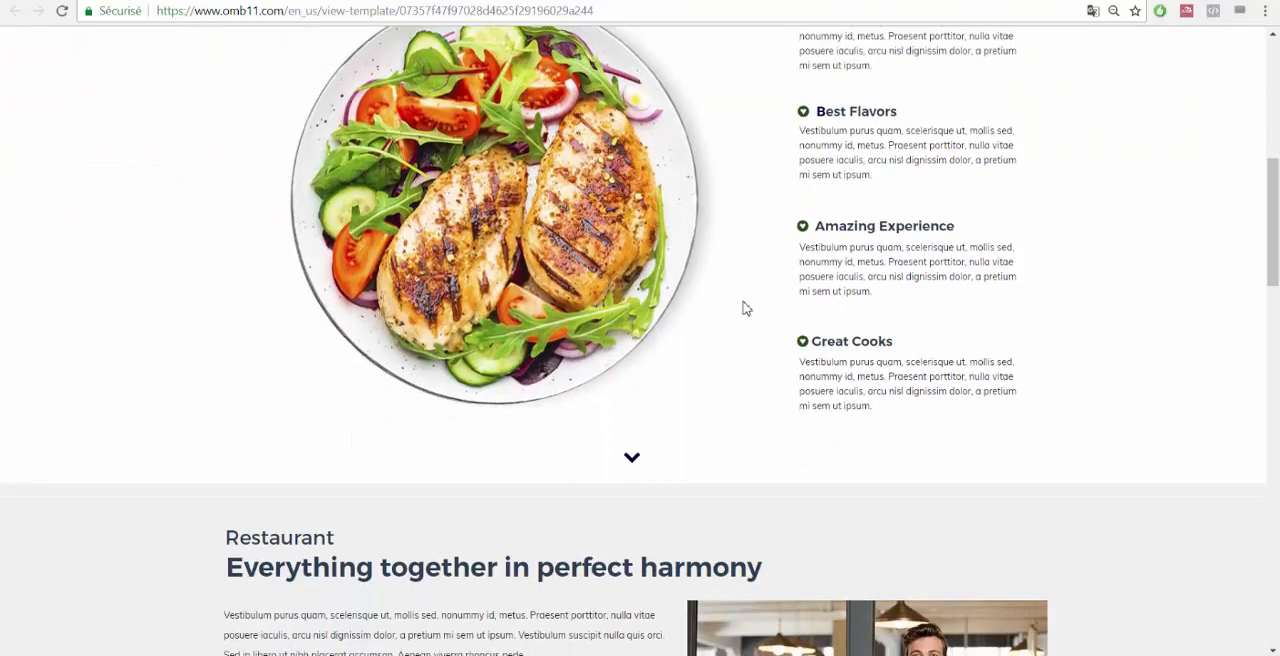
scroll(986, 303, "down", 5)
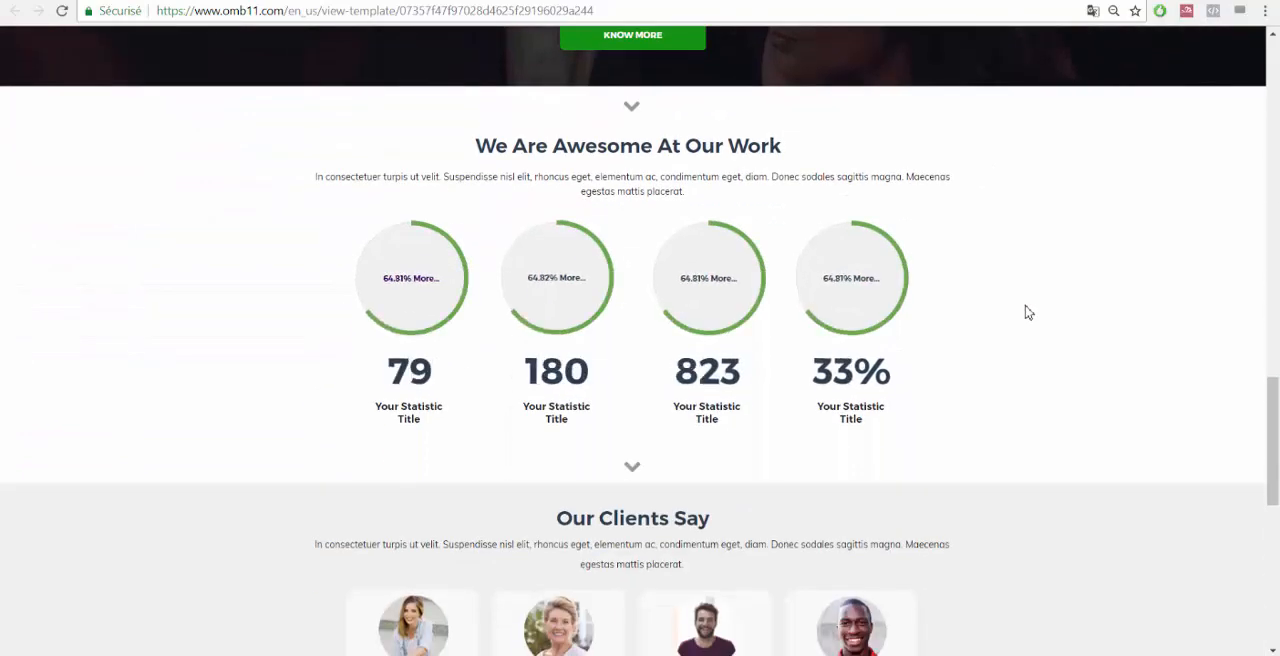
scroll(1033, 314, "down", 3)
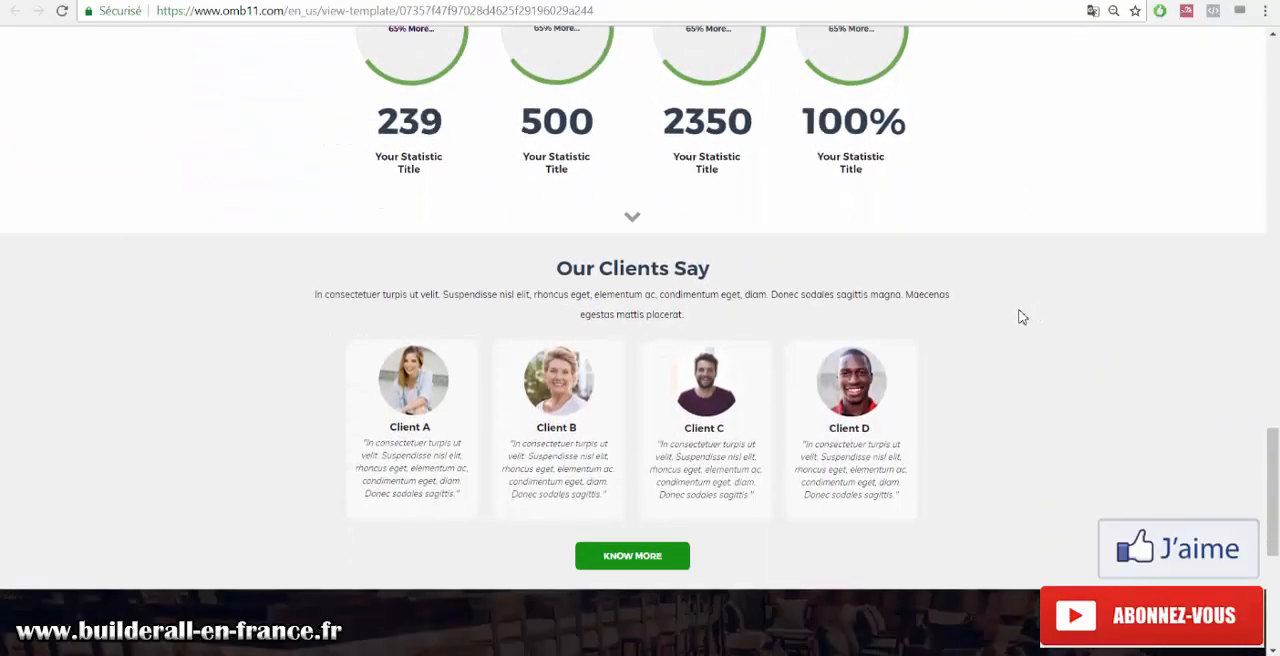
scroll(1022, 317, "down", 4)
scroll(1008, 330, "down", 1)
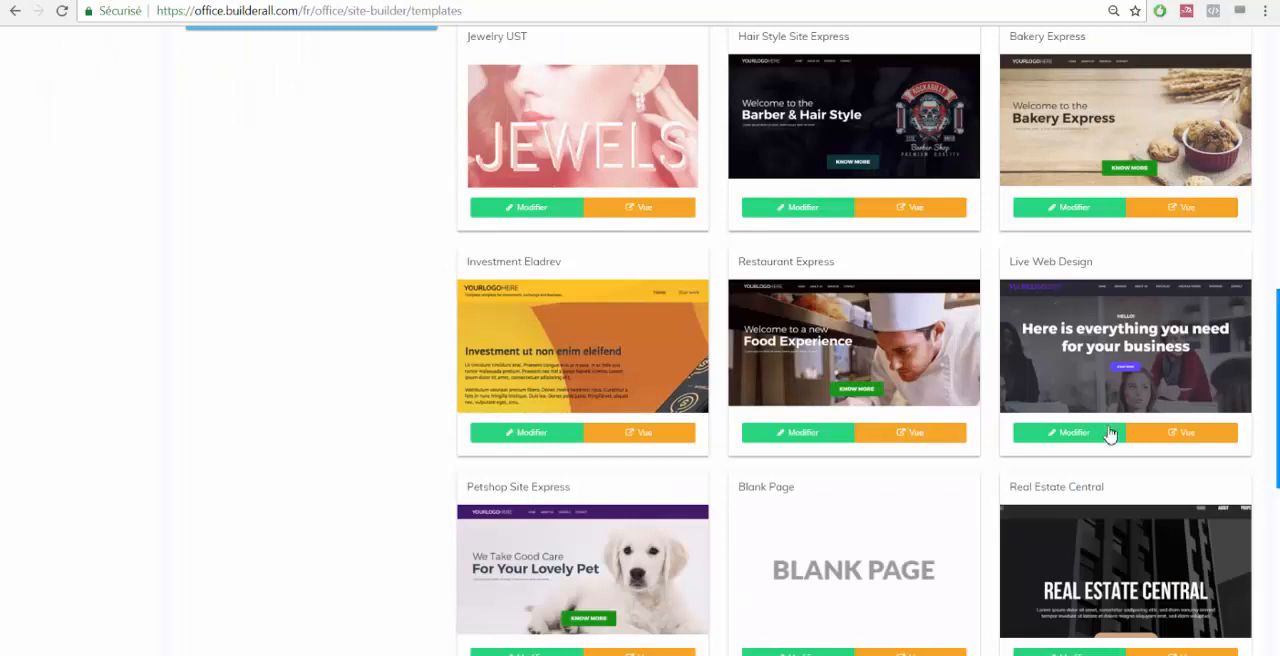
Open the Restaurant Express template in the editor and scroll down through its page.
left_click(802, 436)
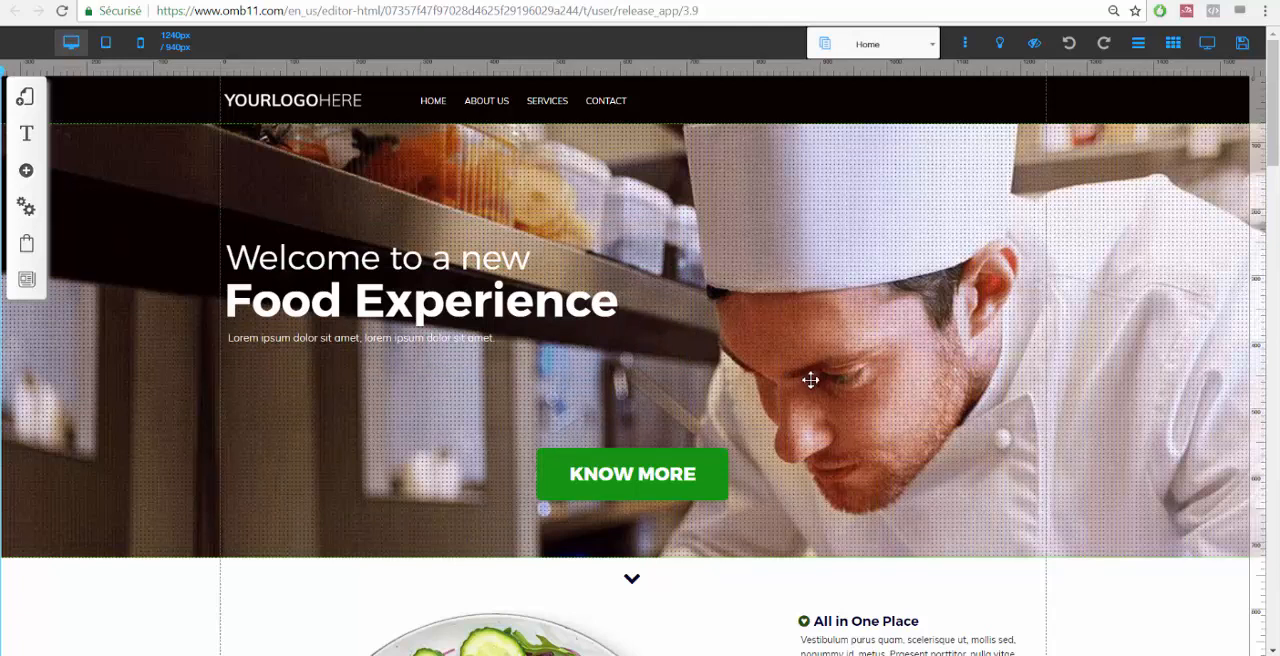
scroll(818, 354, "down", 1)
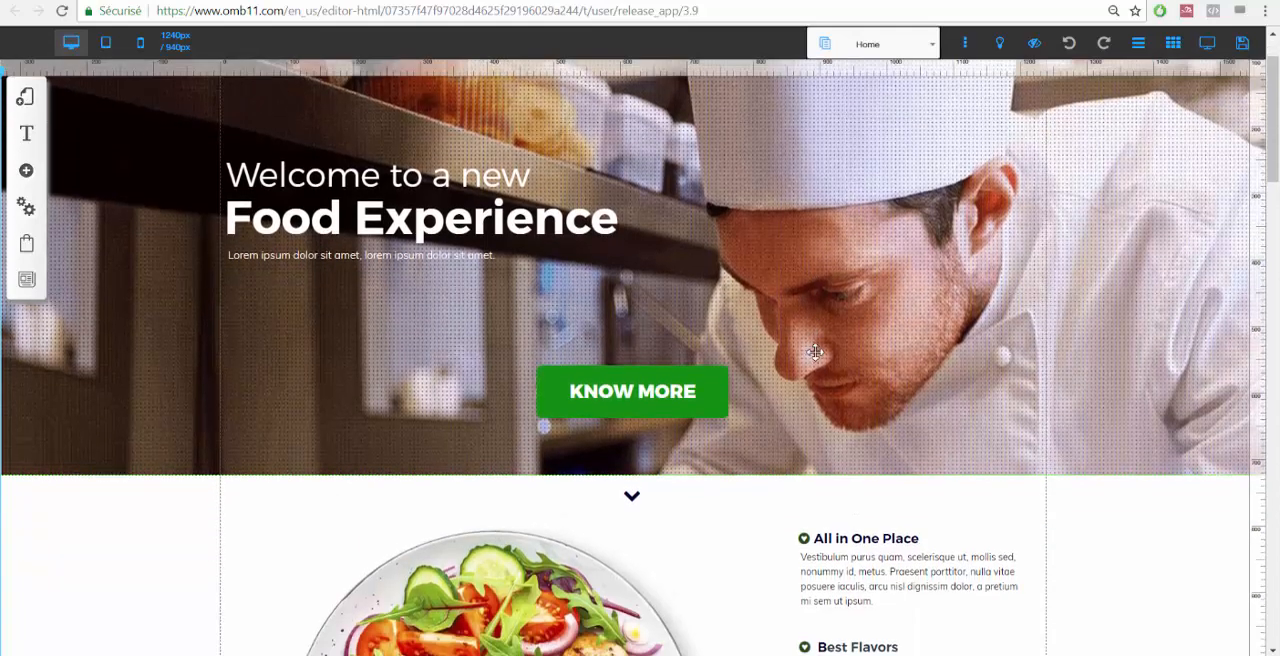
scroll(783, 352, "down", 1)
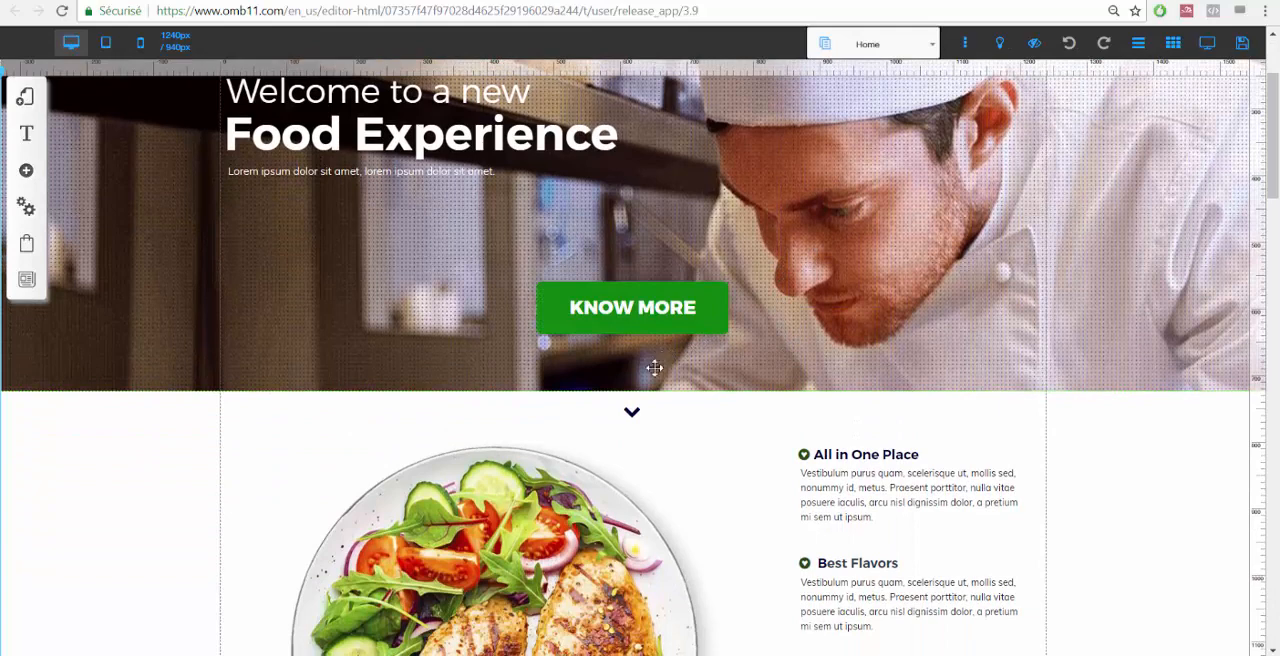
scroll(390, 380, "down", 1)
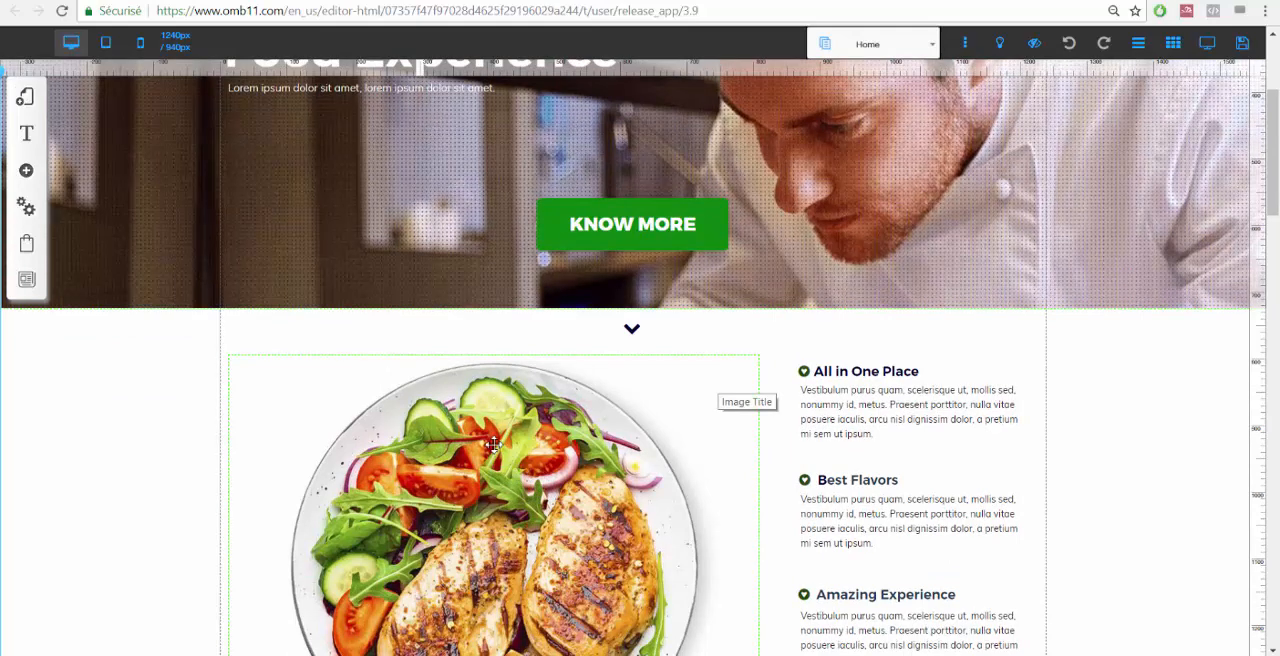
scroll(604, 362, "down", 1)
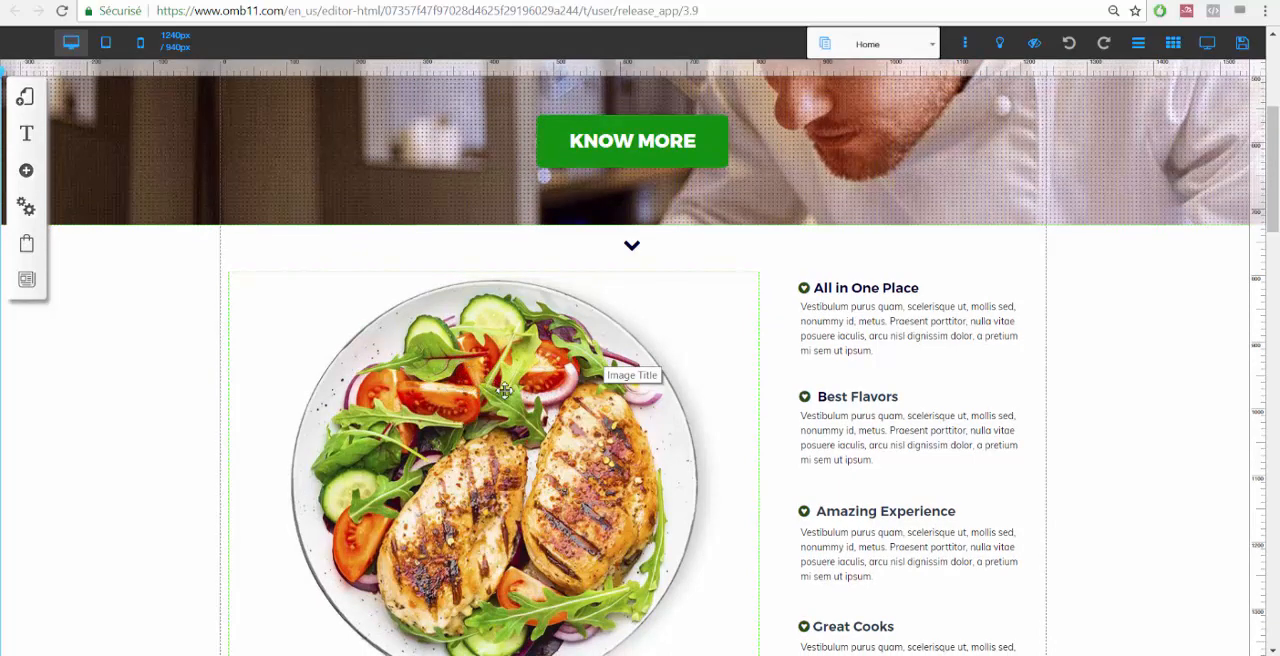
scroll(900, 337, "down", 2)
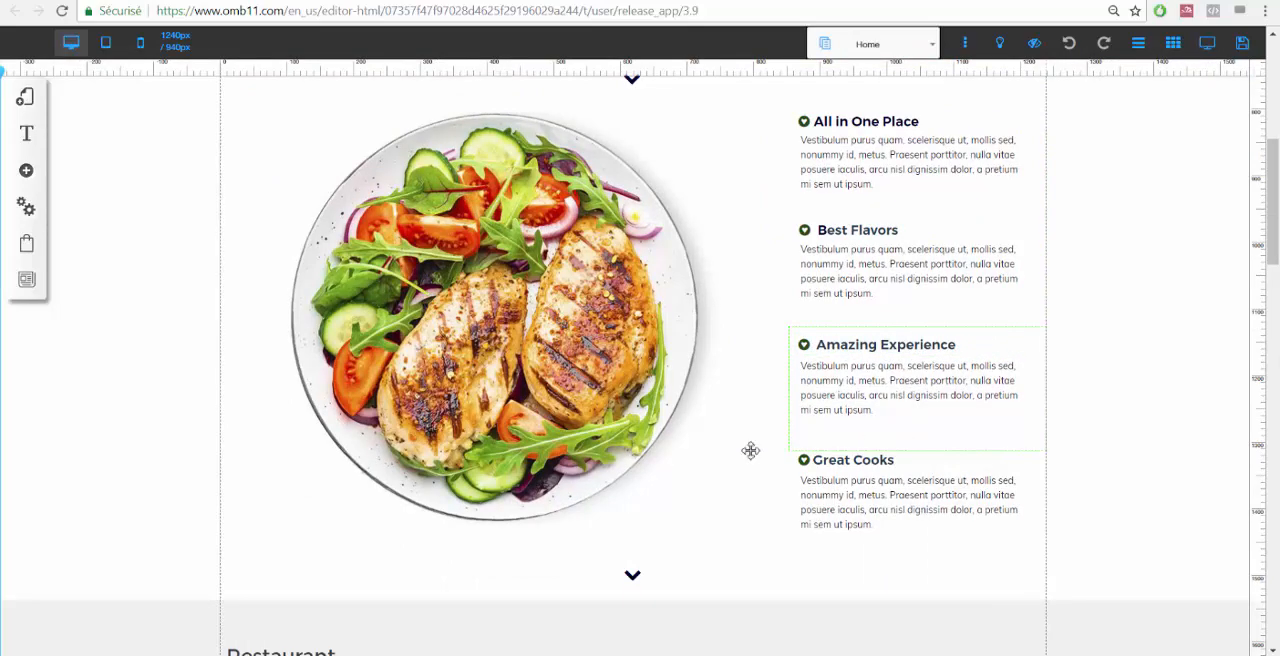
scroll(751, 449, "down", 1)
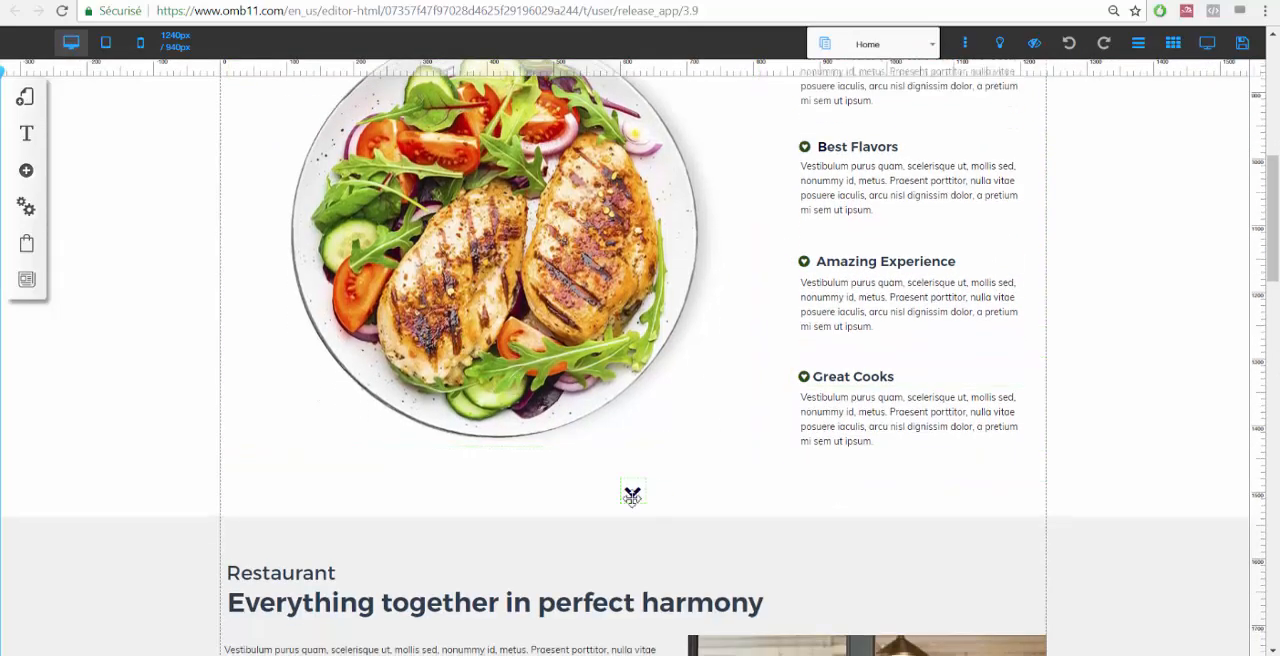
scroll(500, 416, "up", 7)
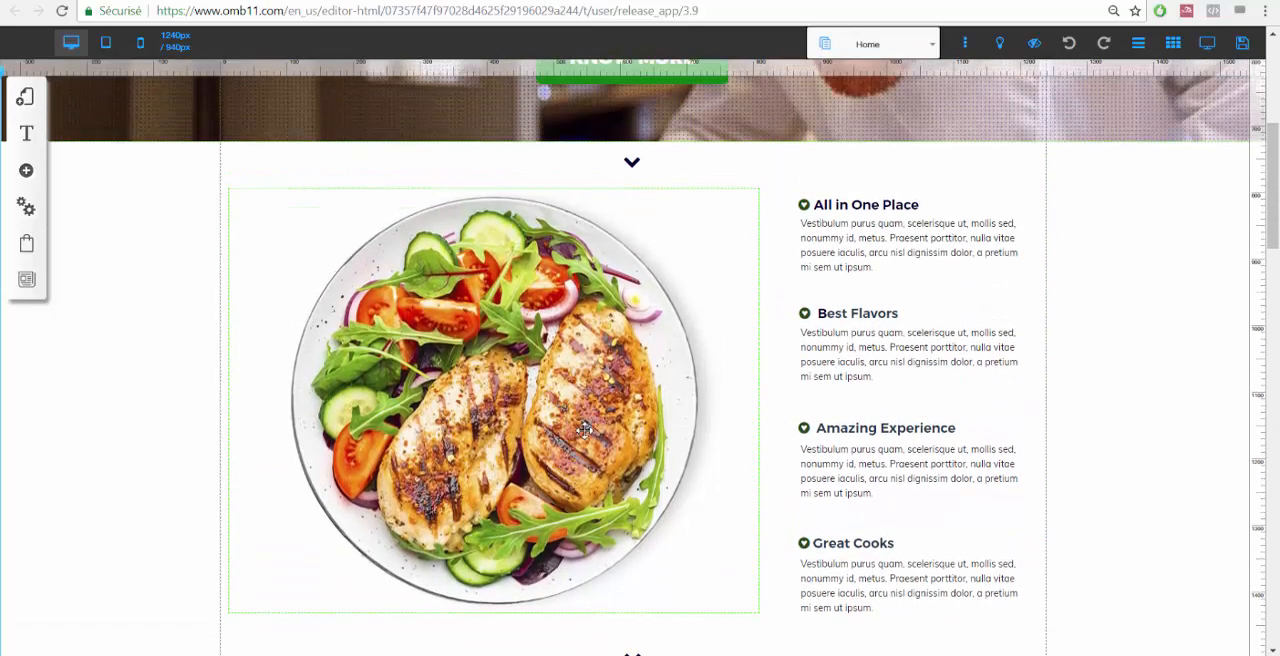